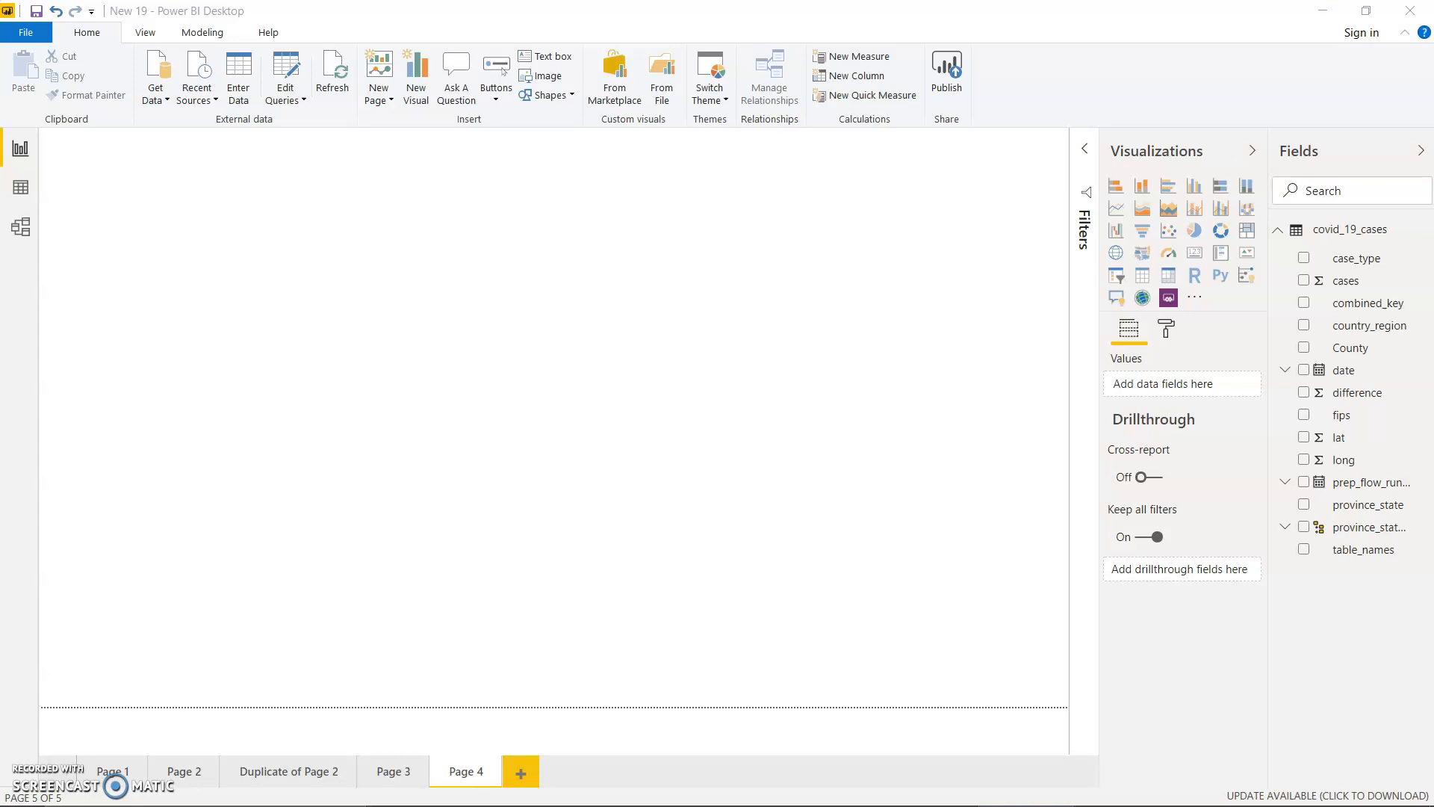
Check the covid_19_cases table's data, then add an enlarged, empty clustered bar chart to the blank Page 4.
left_click(21, 188)
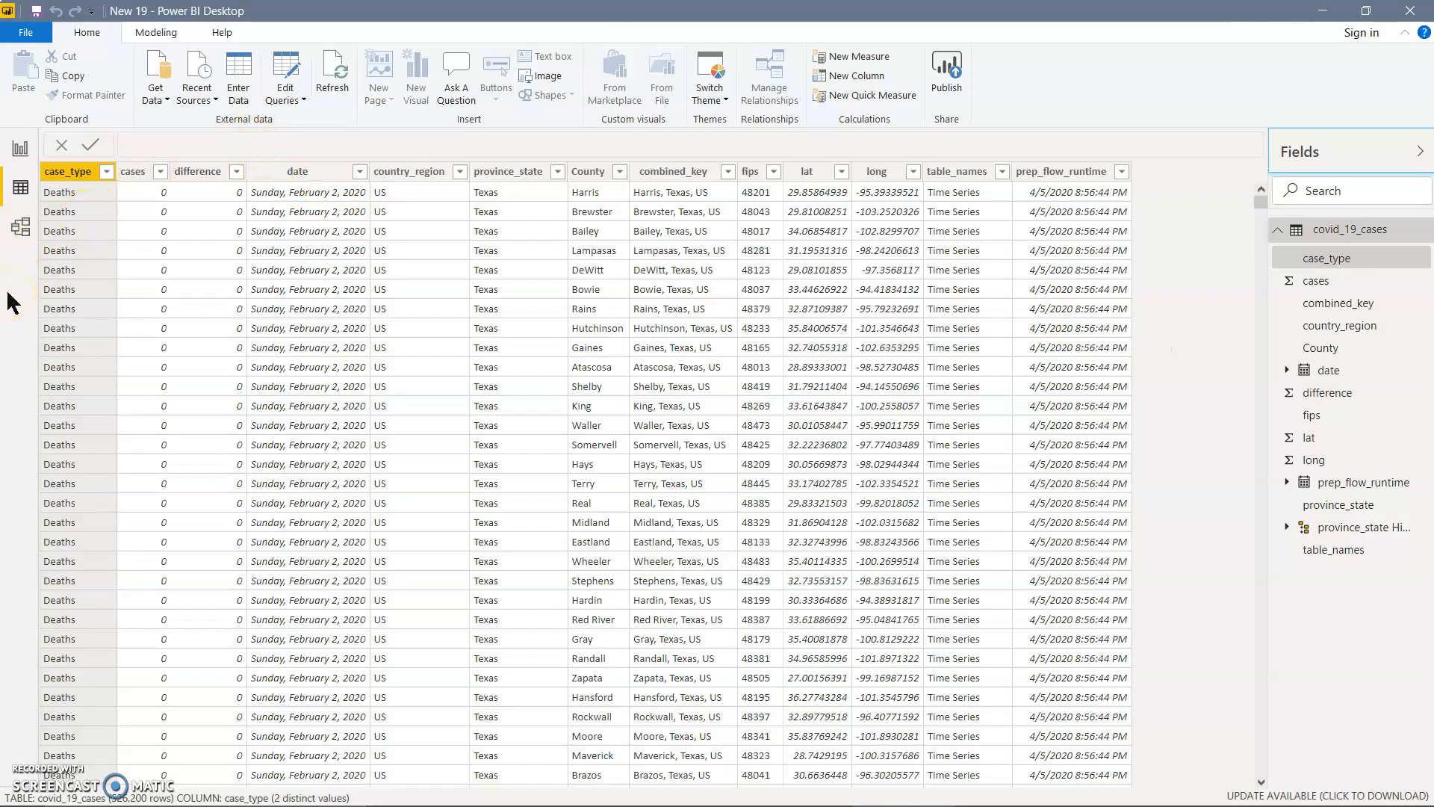
left_click(20, 149)
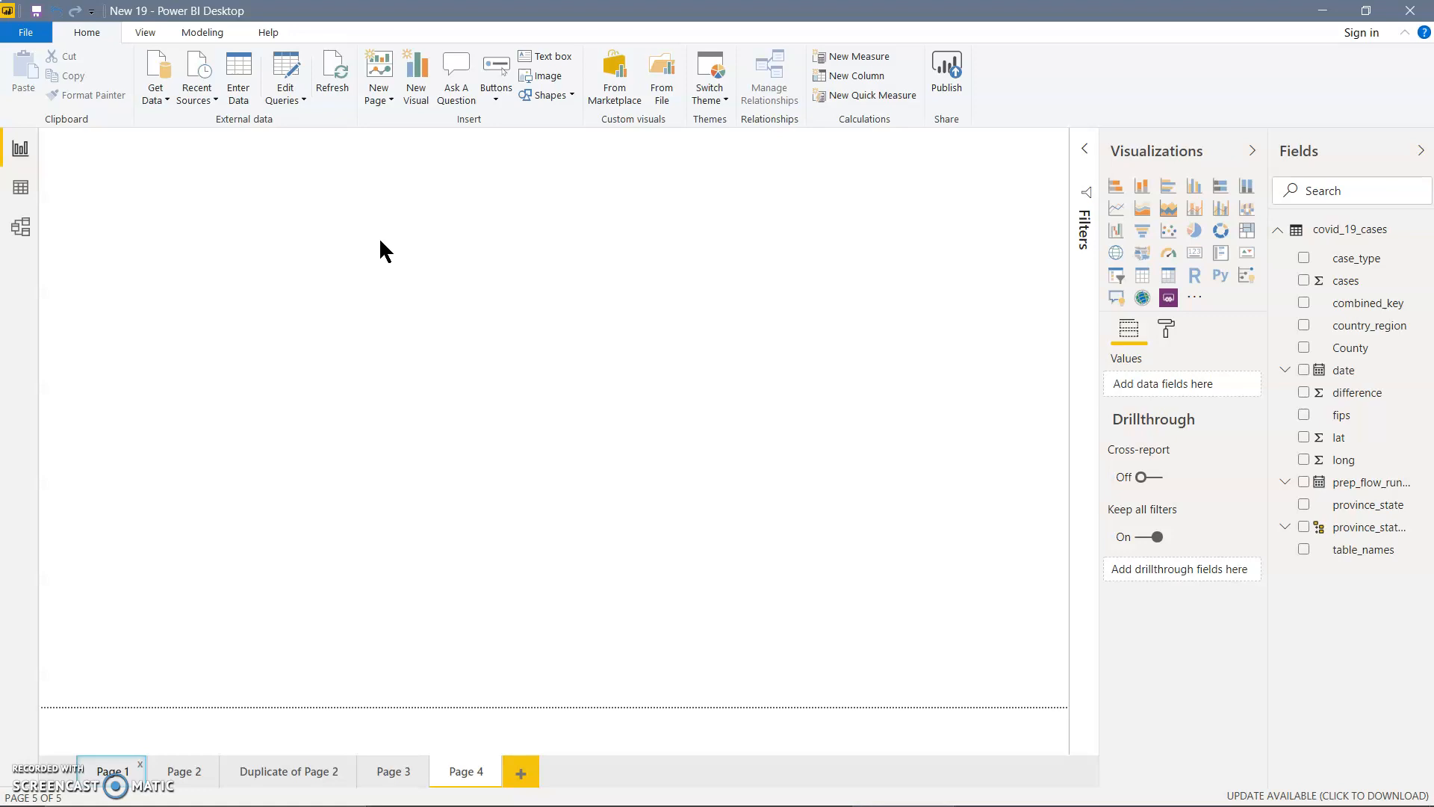
left_click(159, 234)
left_click(1161, 184)
left_click_drag(276, 353, 493, 416)
left_click(493, 419)
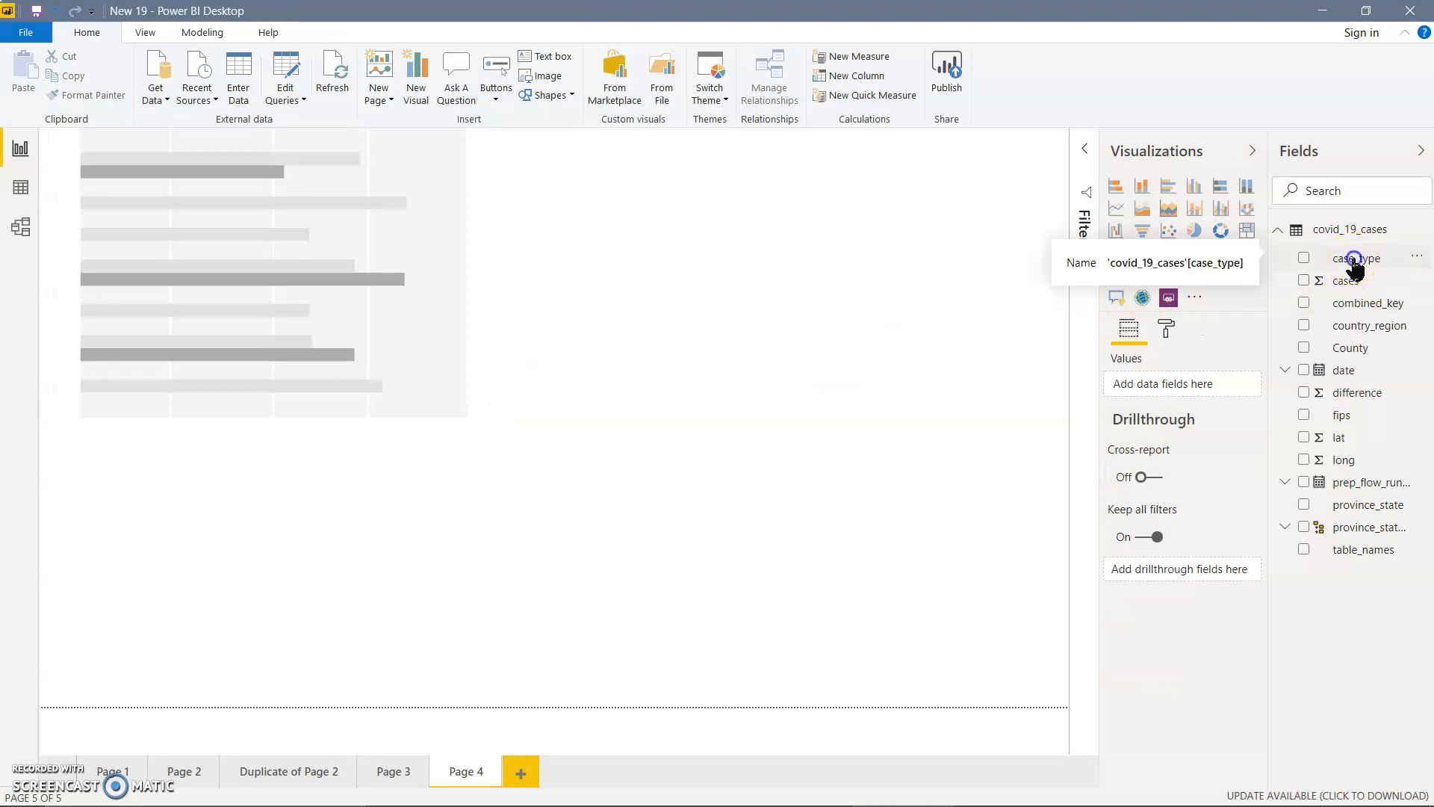
left_click(329, 360)
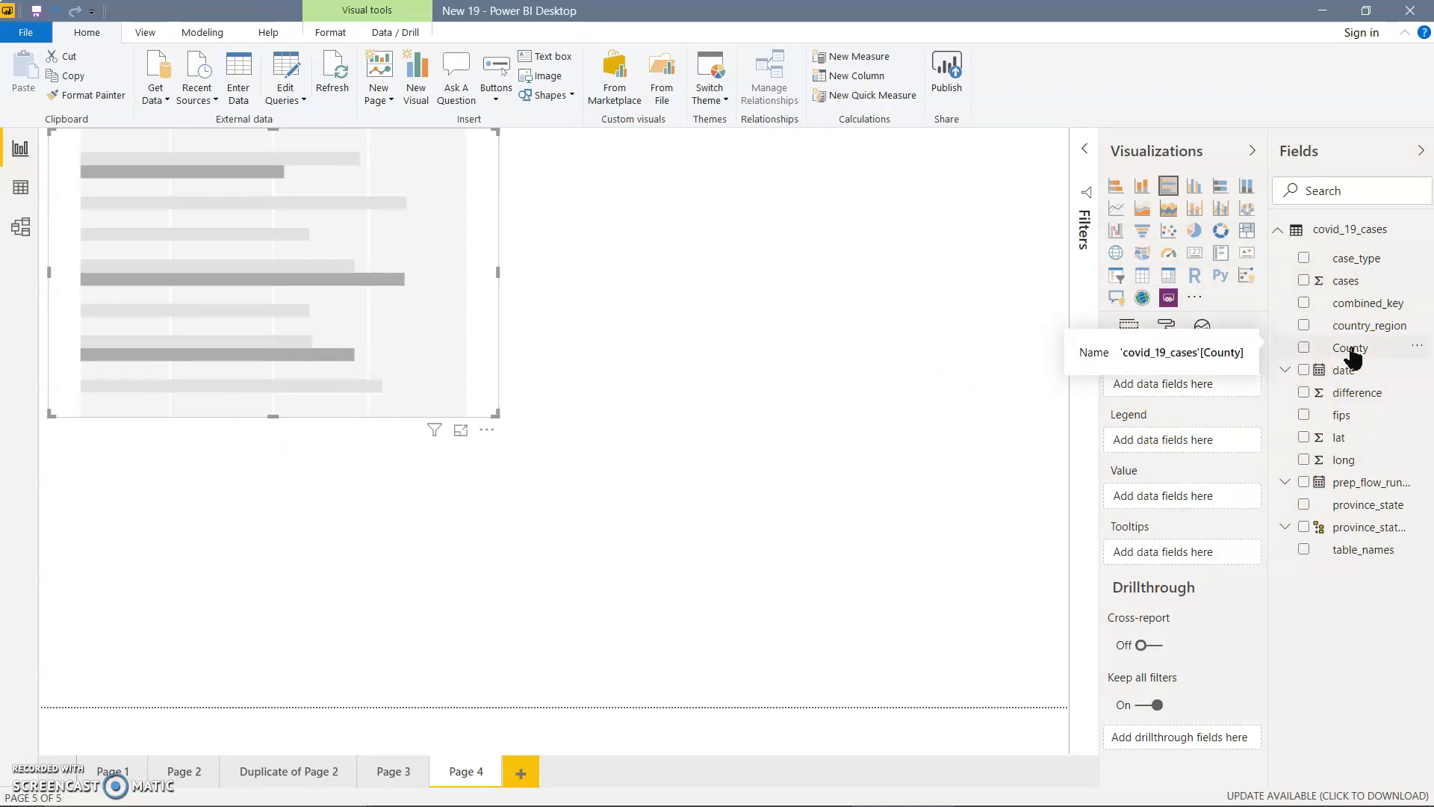
Set the bar chart's value to cases, its legend to case_type and its axis to country_region.
left_click_drag(1345, 282, 1162, 496)
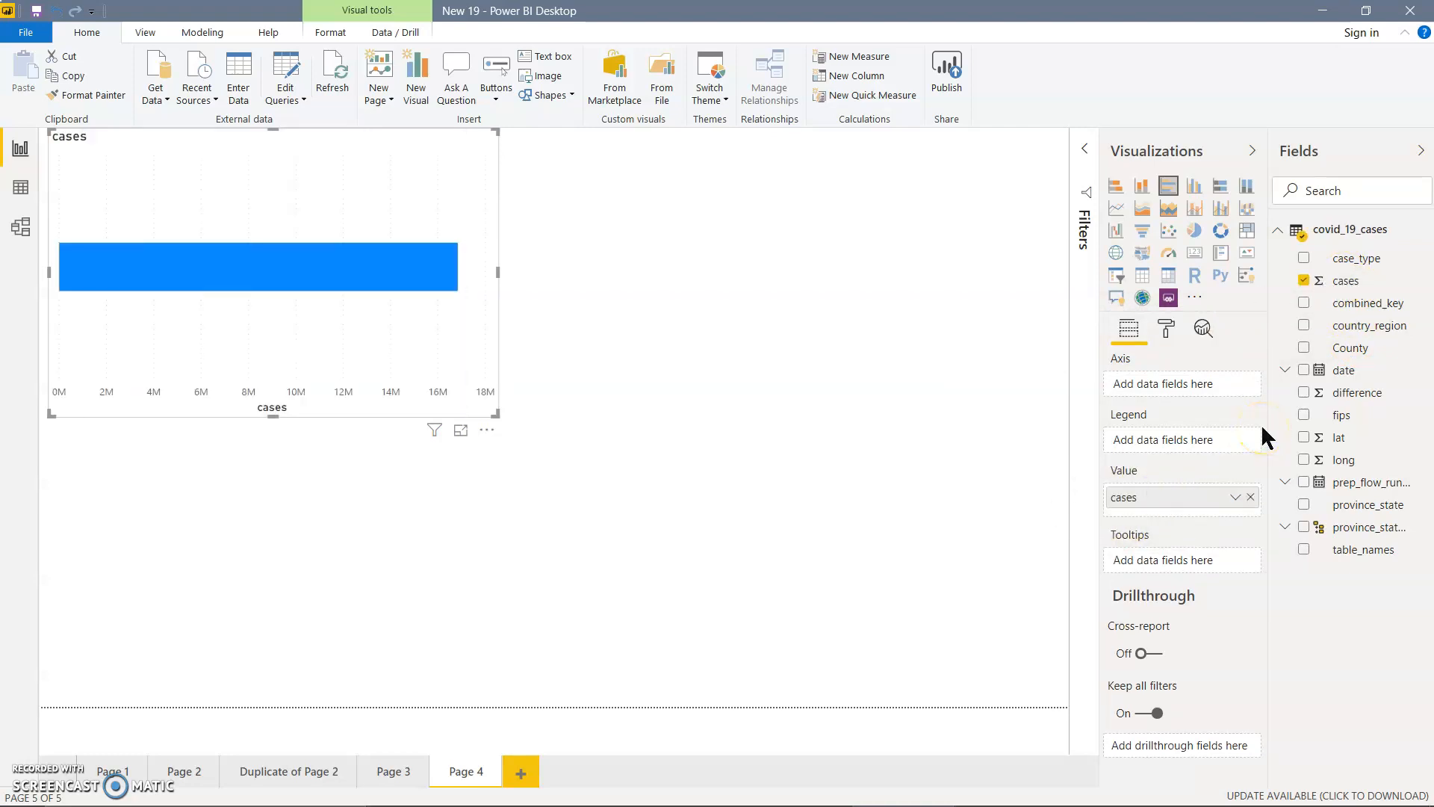
left_click_drag(1343, 262, 1177, 443)
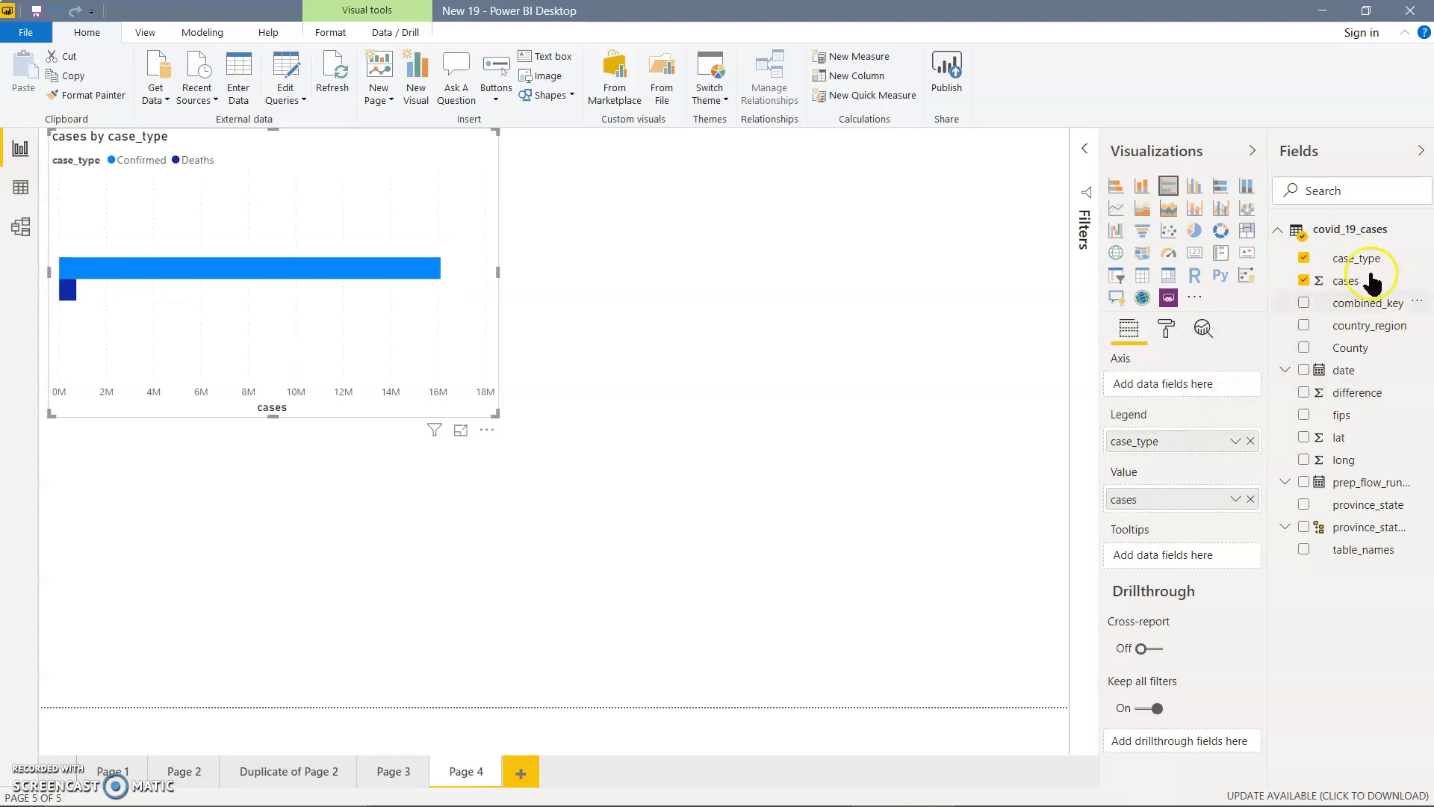
left_click_drag(1366, 328, 1191, 388)
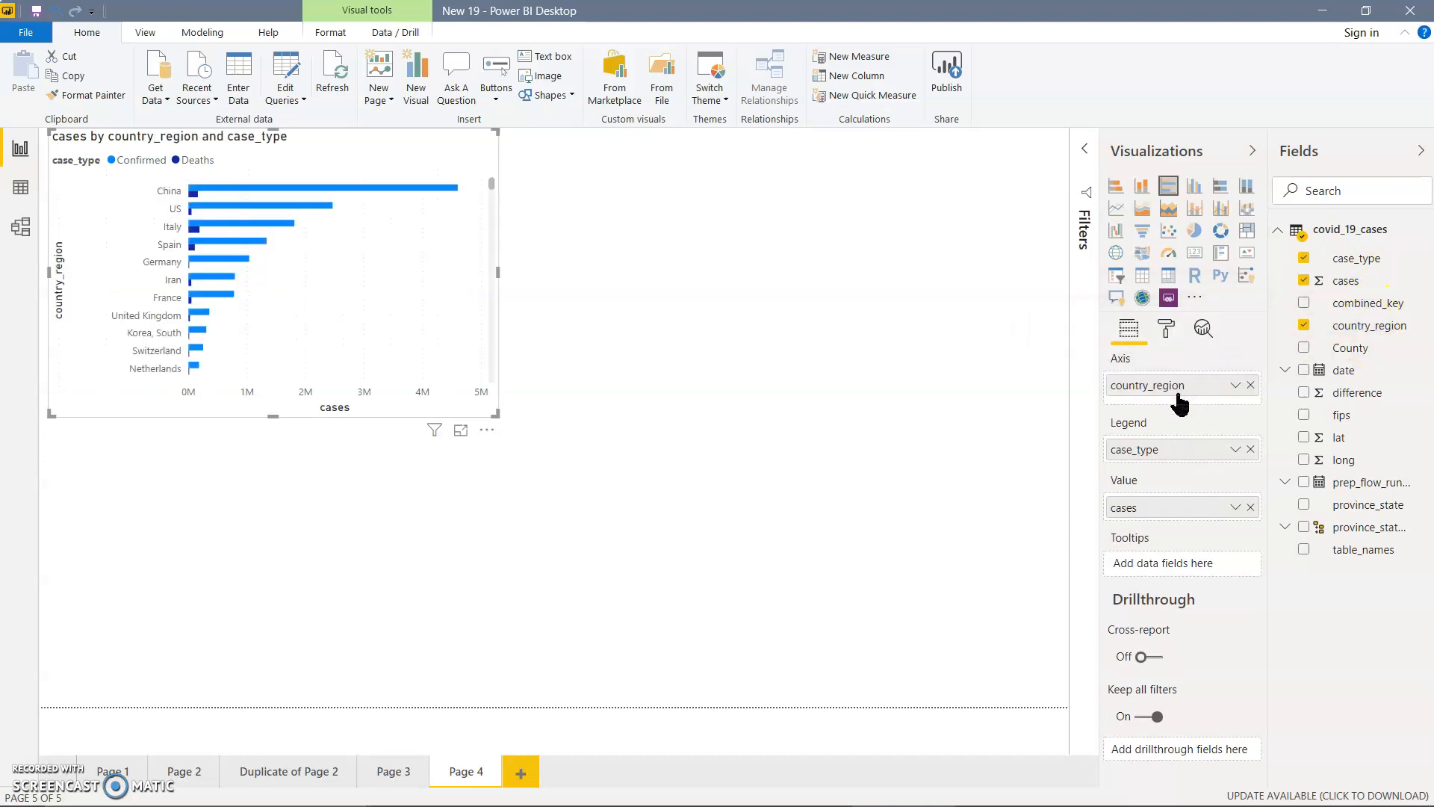
Resize the bar chart to span nearly two thirds of the page width, and test highlighting Italy's confirmed-cases bar.
left_click_drag(496, 416, 761, 435)
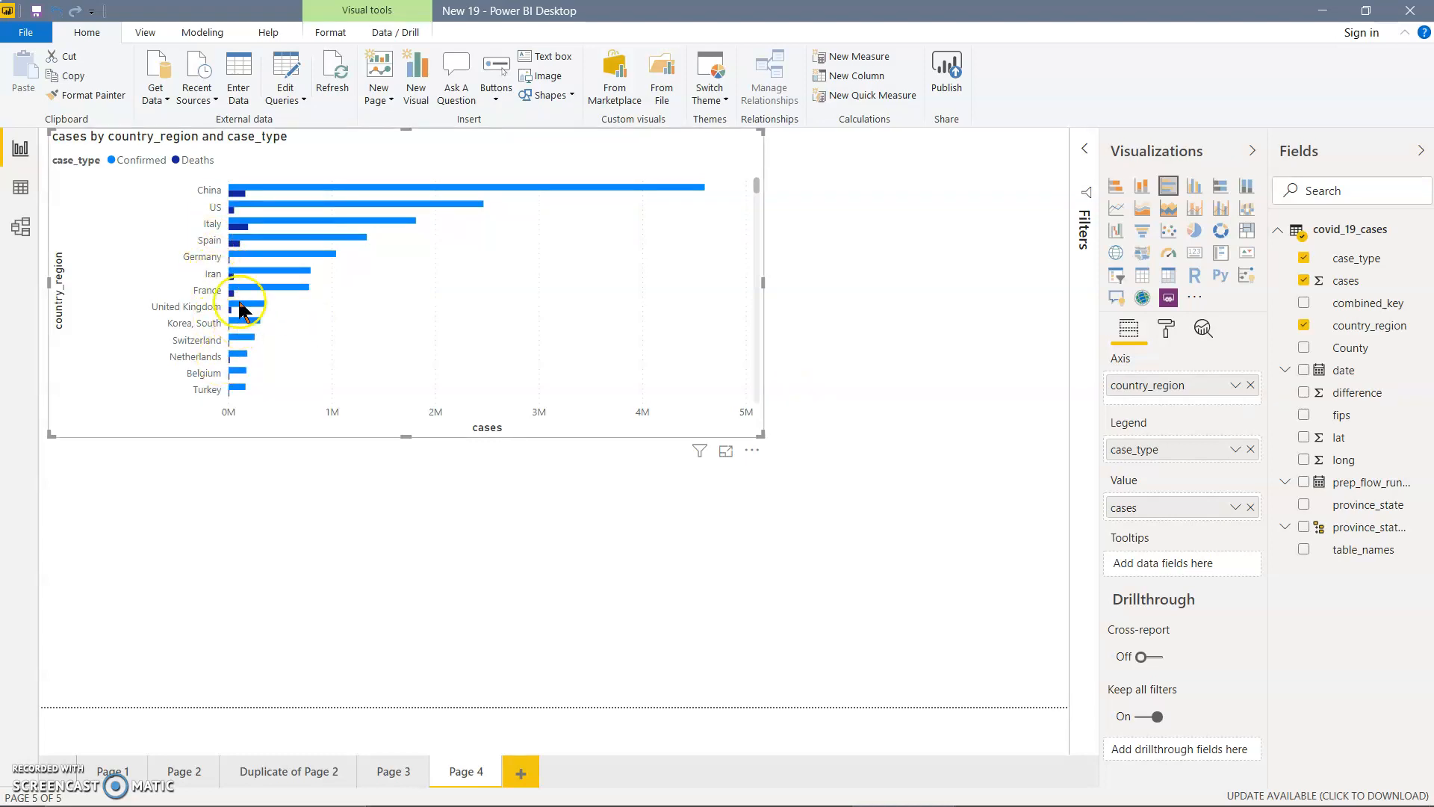
mouse_move(198, 224)
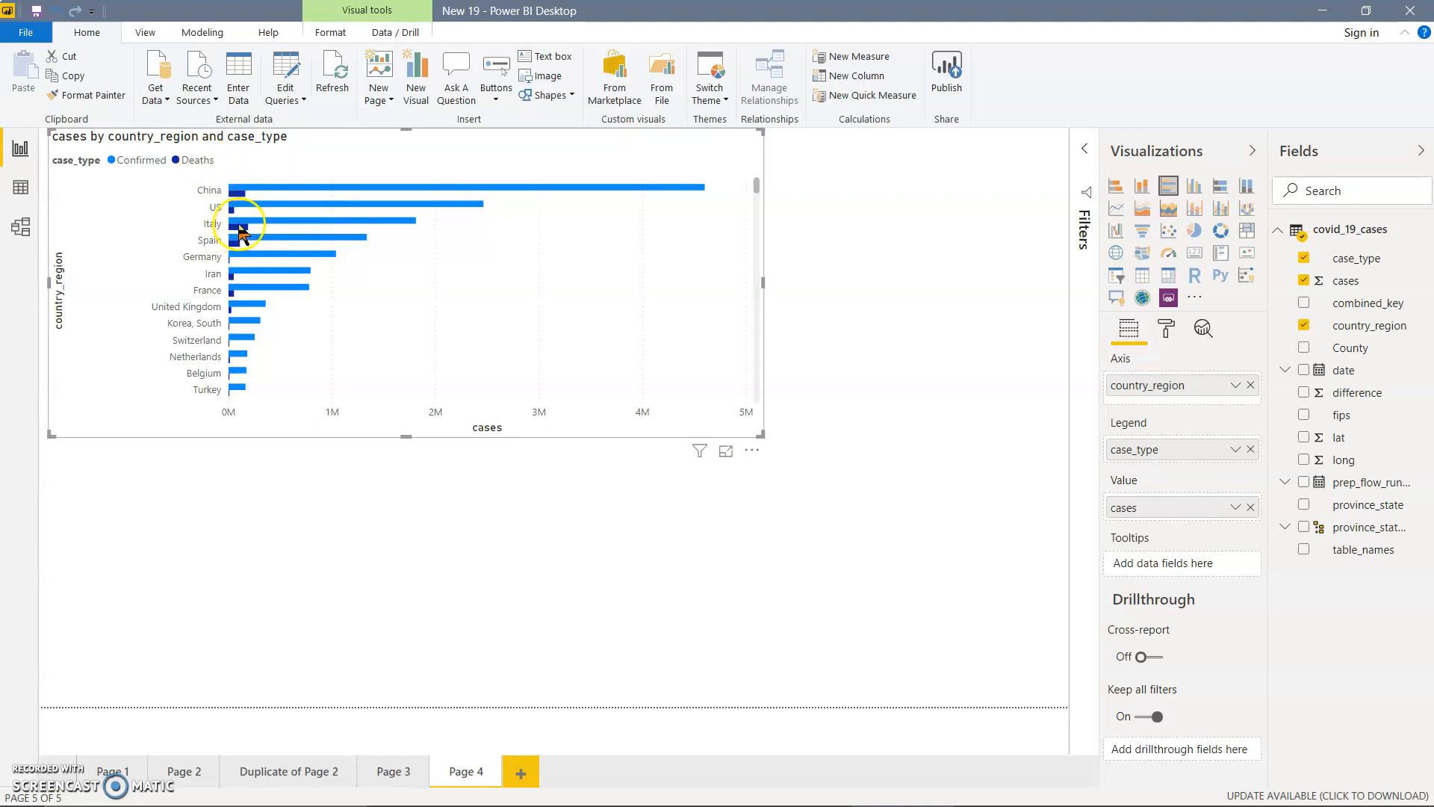
mouse_move(332, 246)
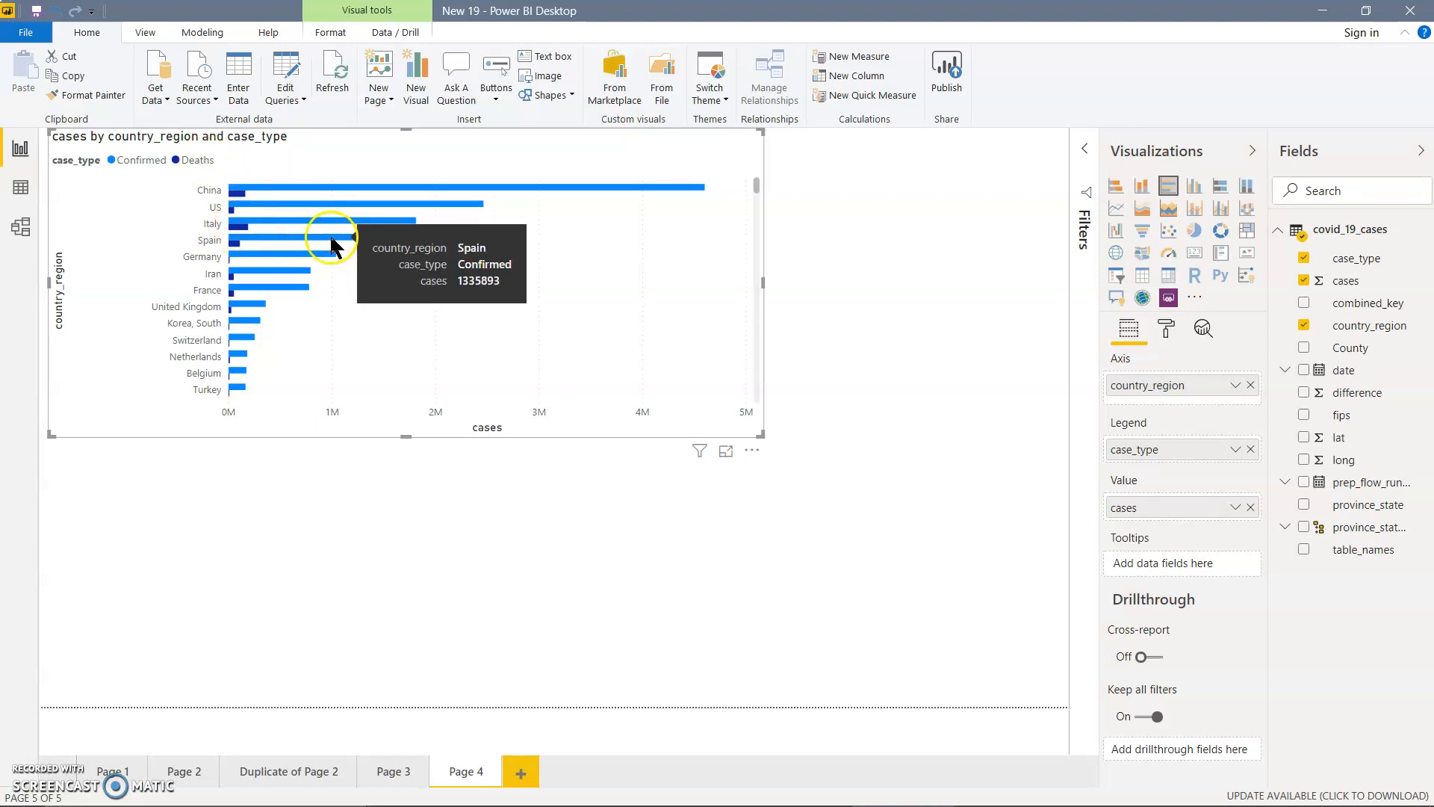
left_click(242, 221)
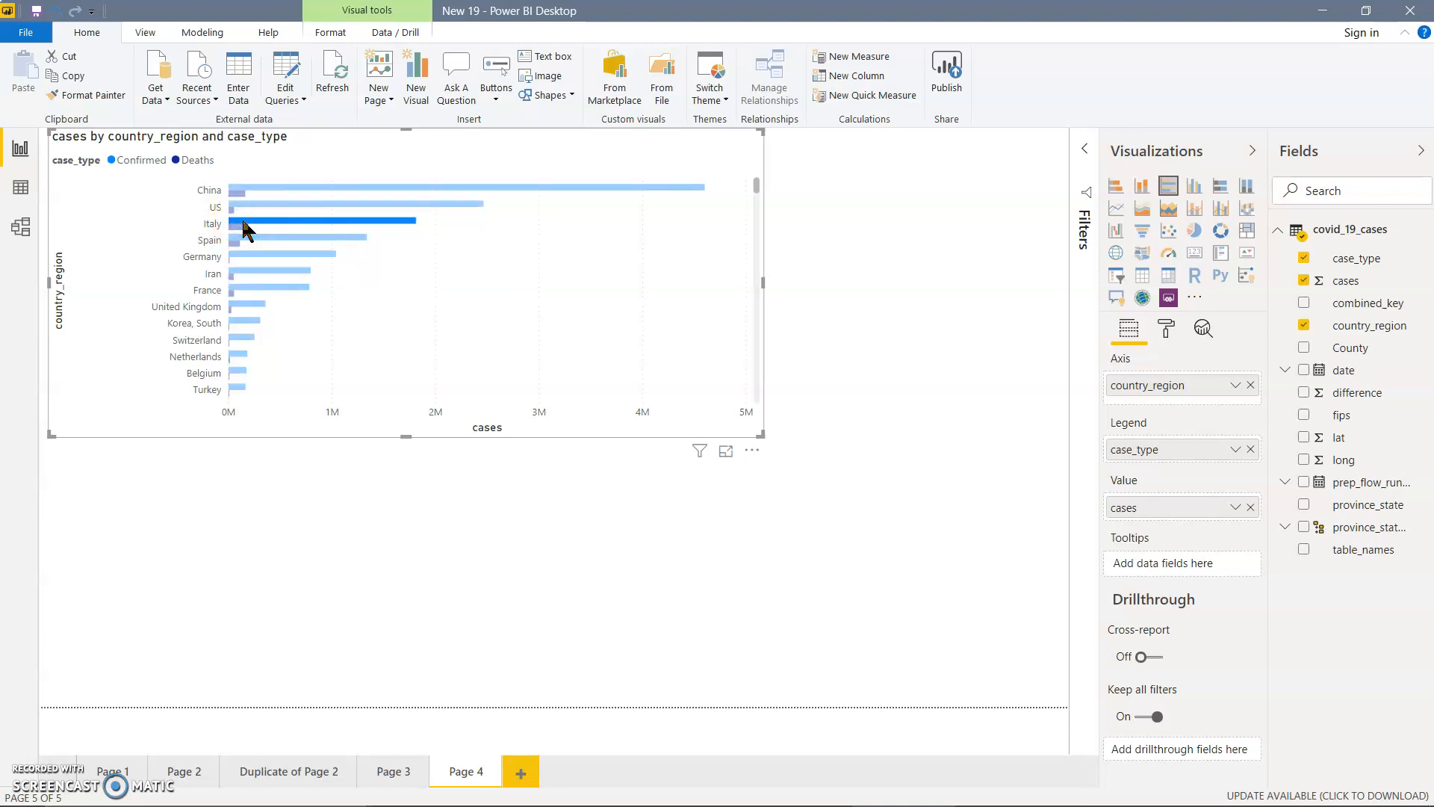
left_click(238, 226)
left_click(168, 229)
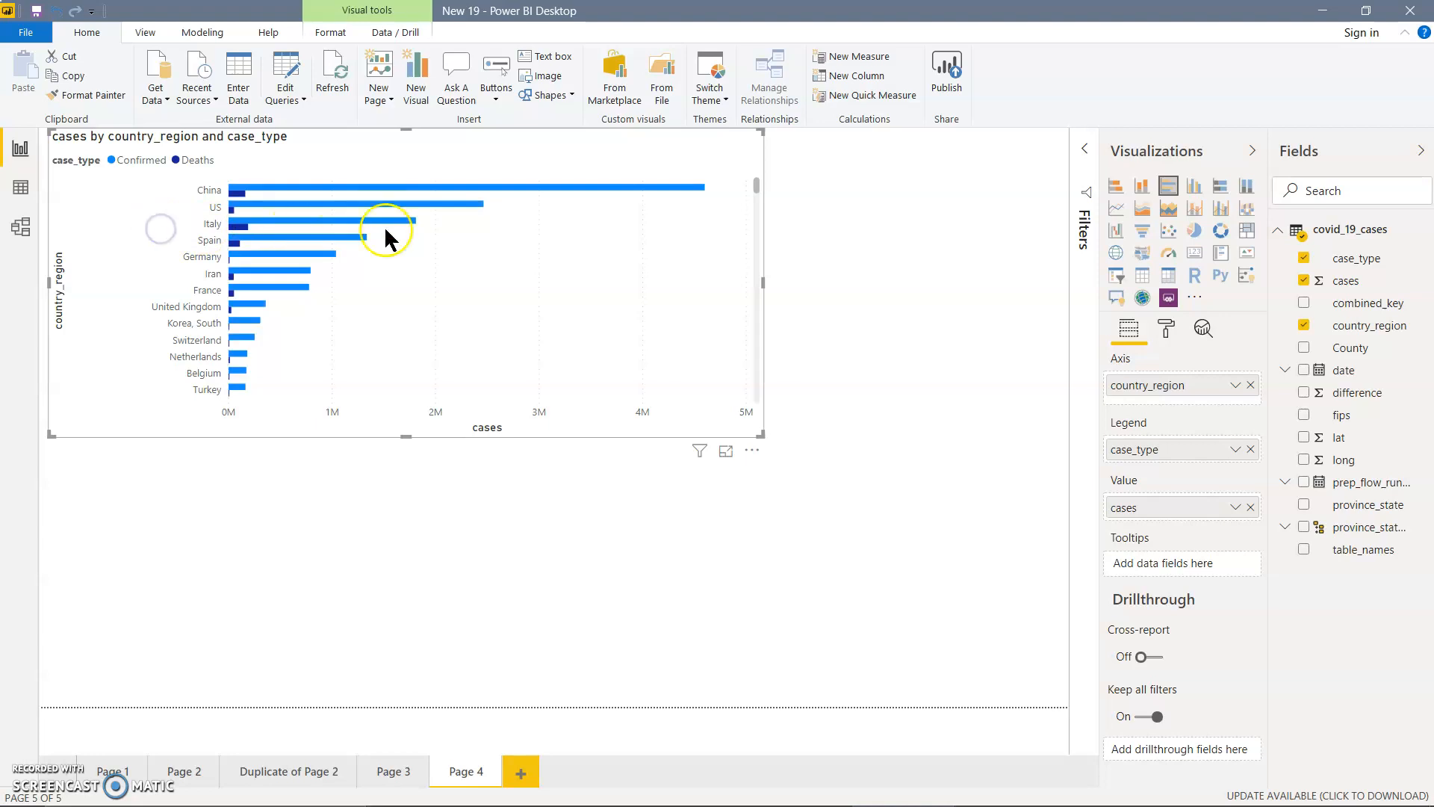
left_click_drag(763, 281, 698, 274)
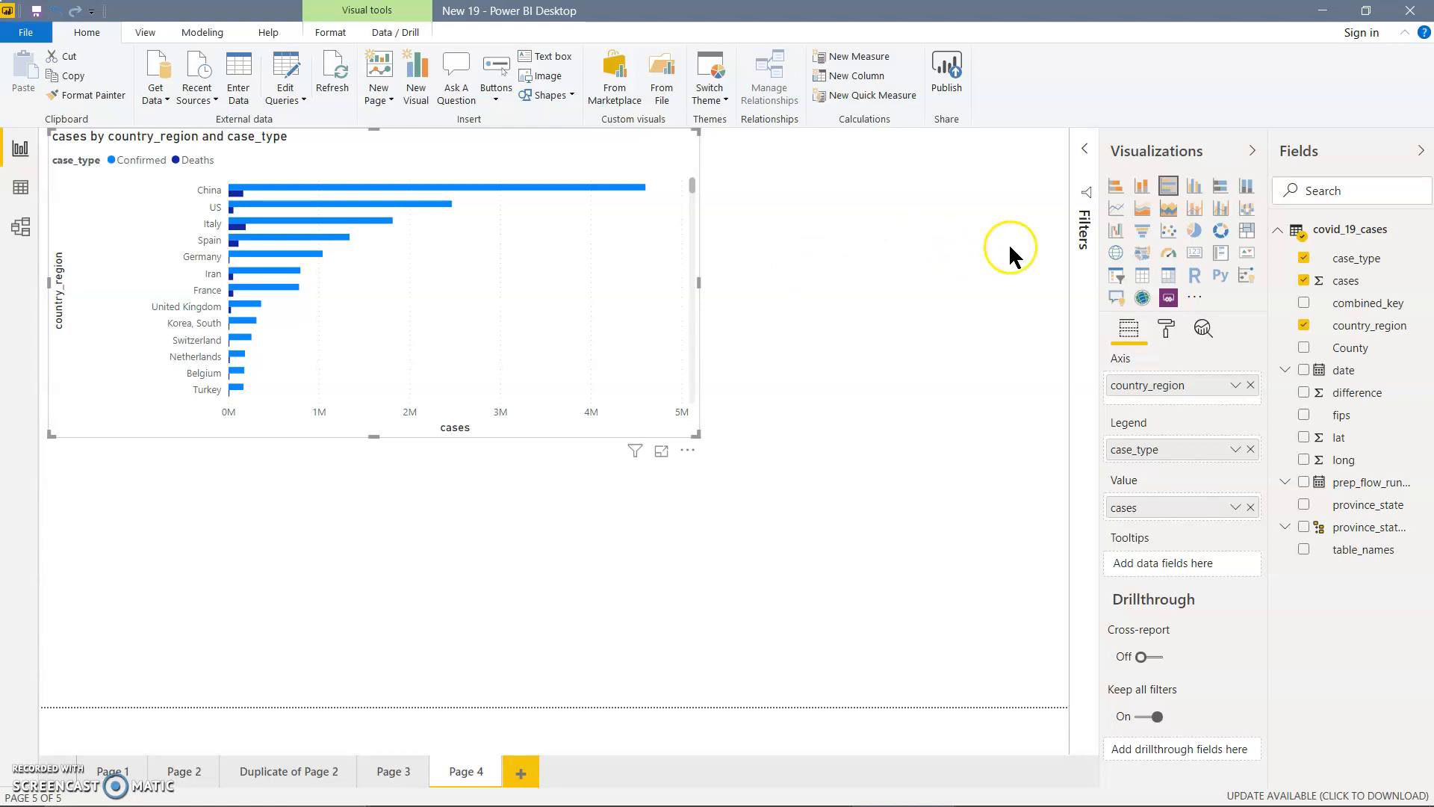
Try the bar chart as a pie chart, restore it to clustered bar, and add a separate empty pie chart beneath it.
left_click(1194, 233)
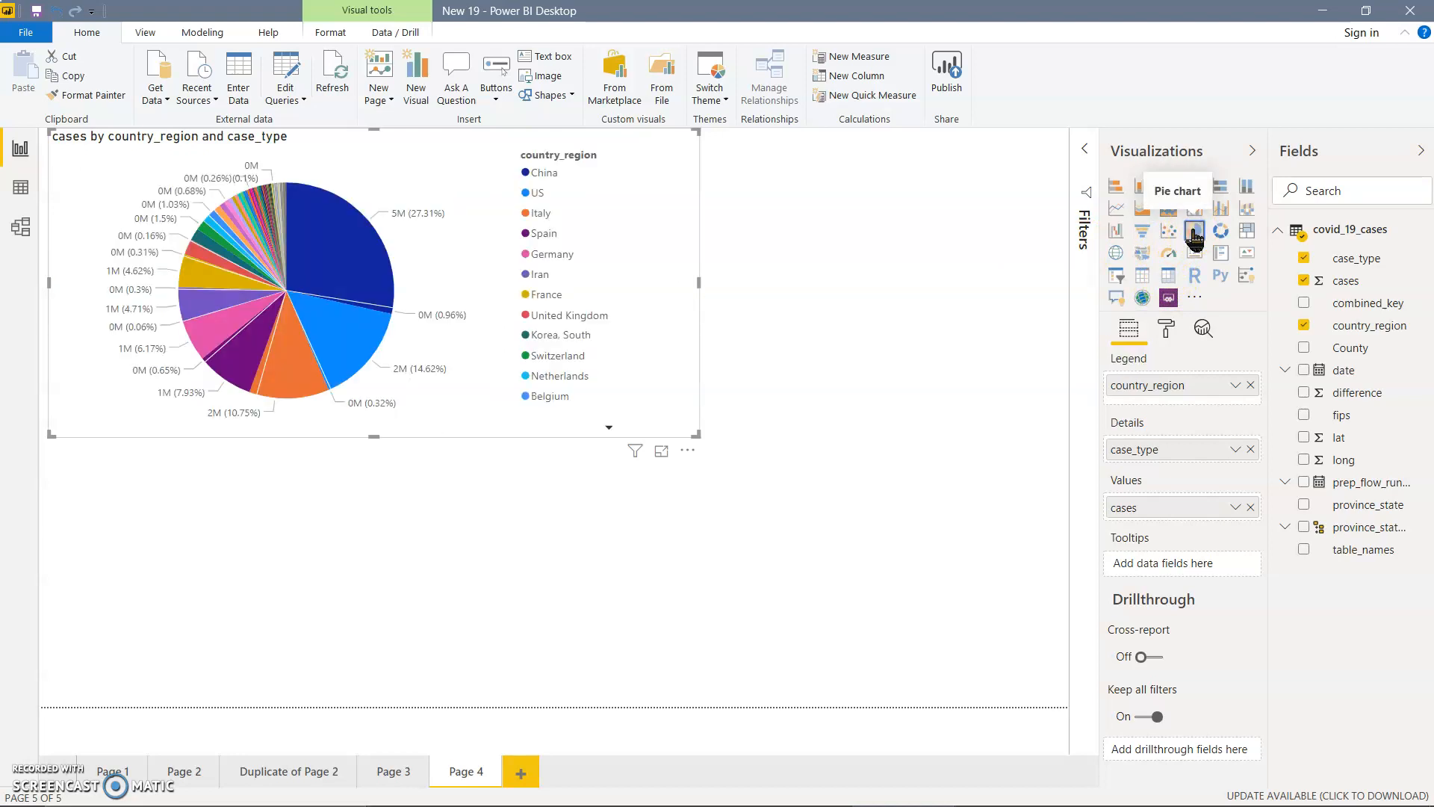
left_click(1168, 188)
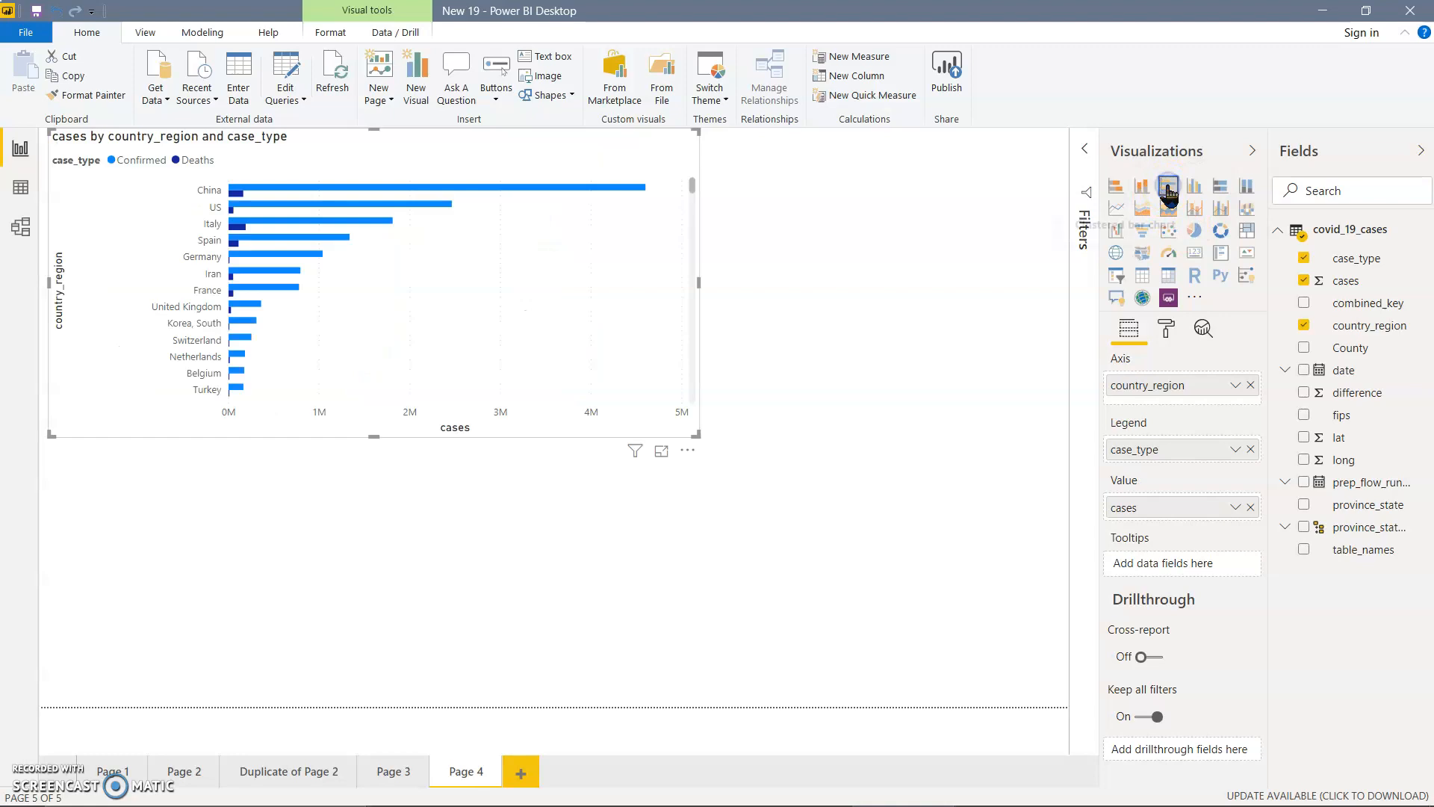
left_click(963, 387)
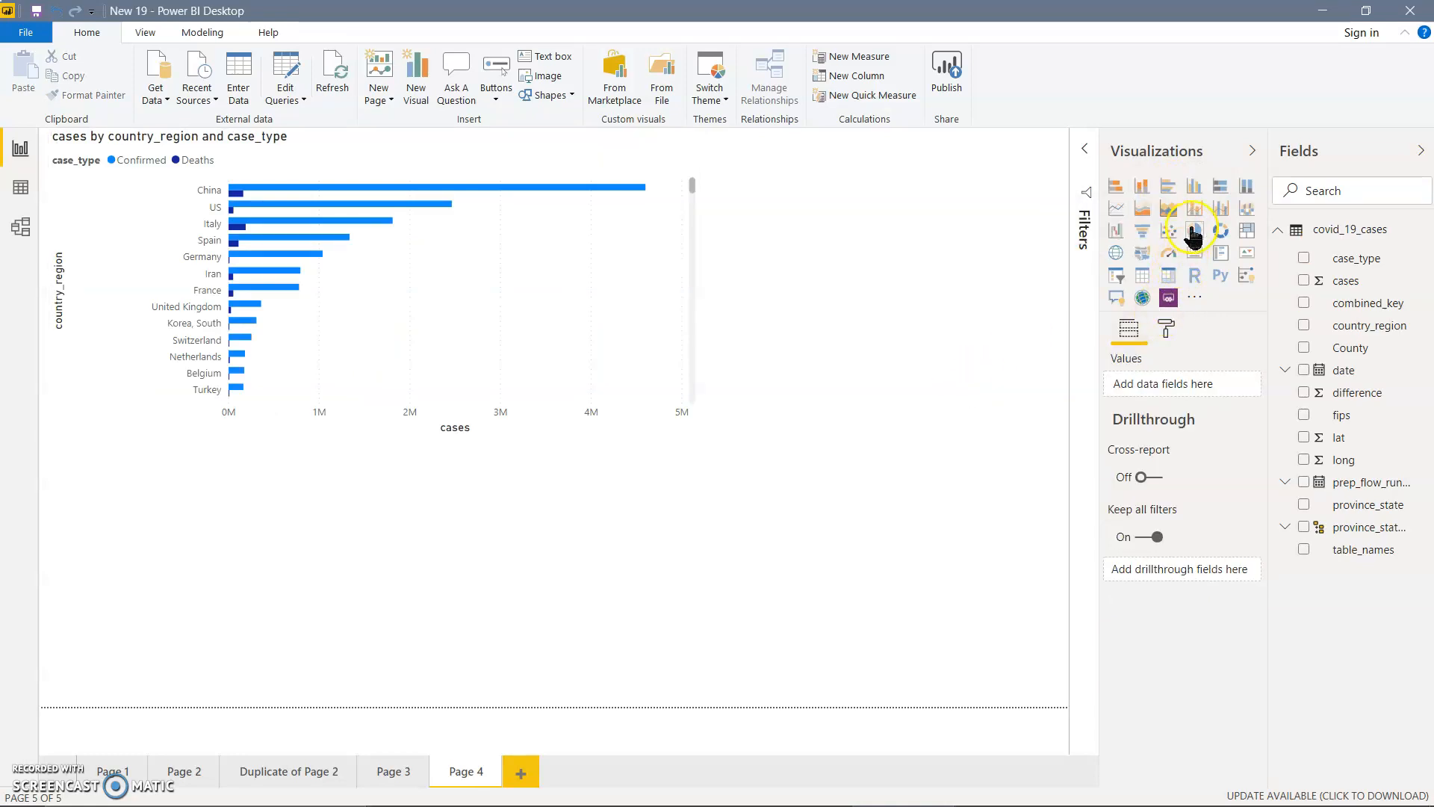
left_click(1193, 232)
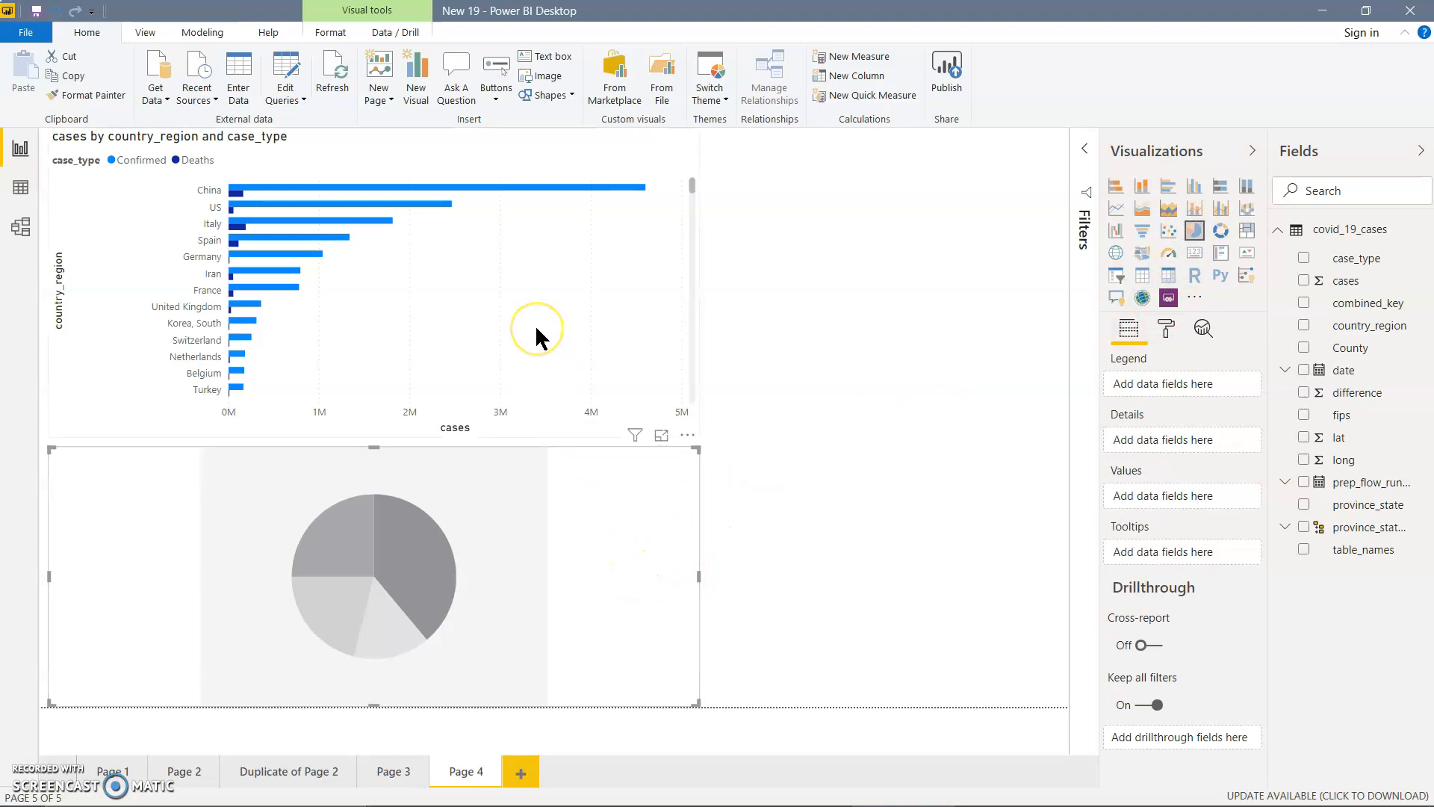
left_click(602, 524)
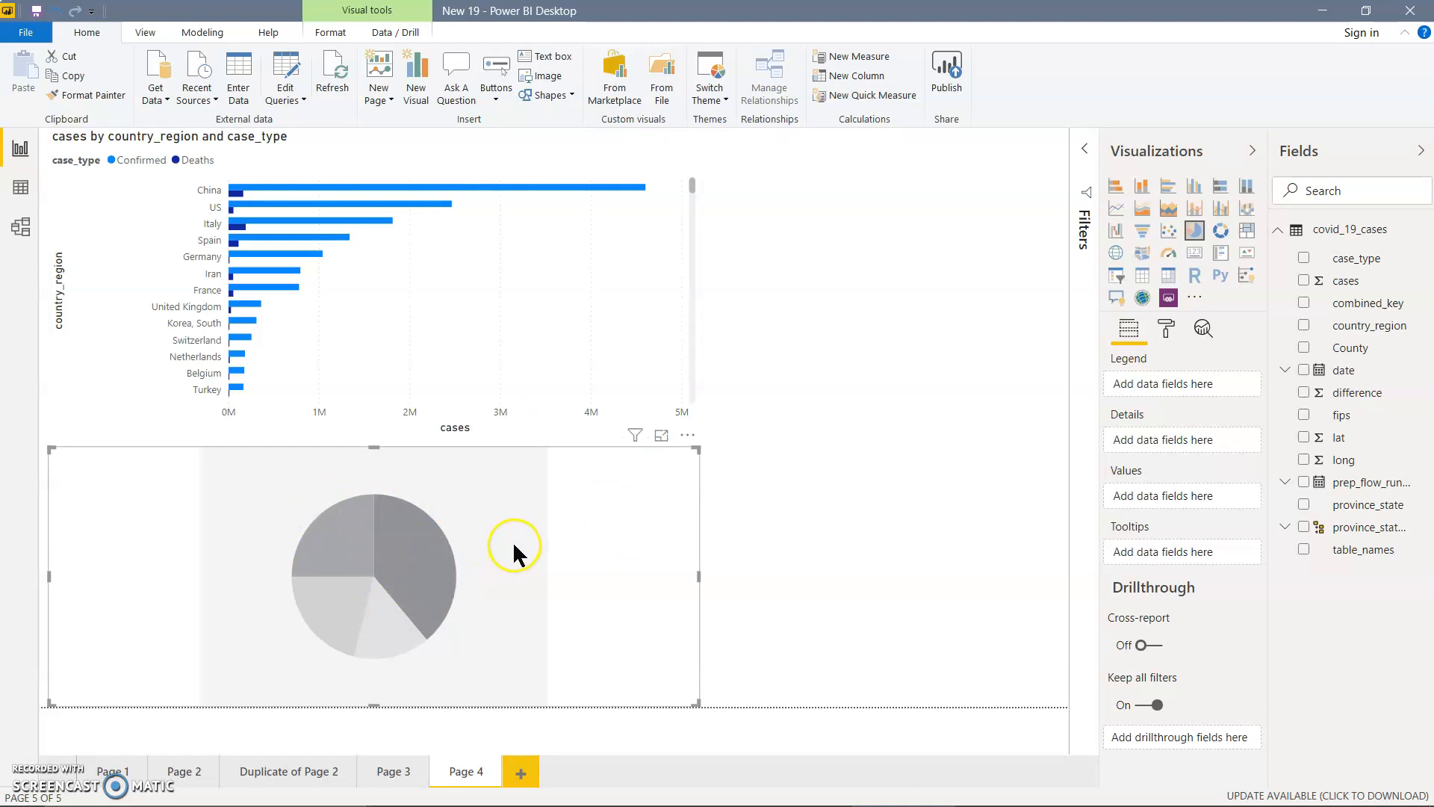
left_click(739, 519)
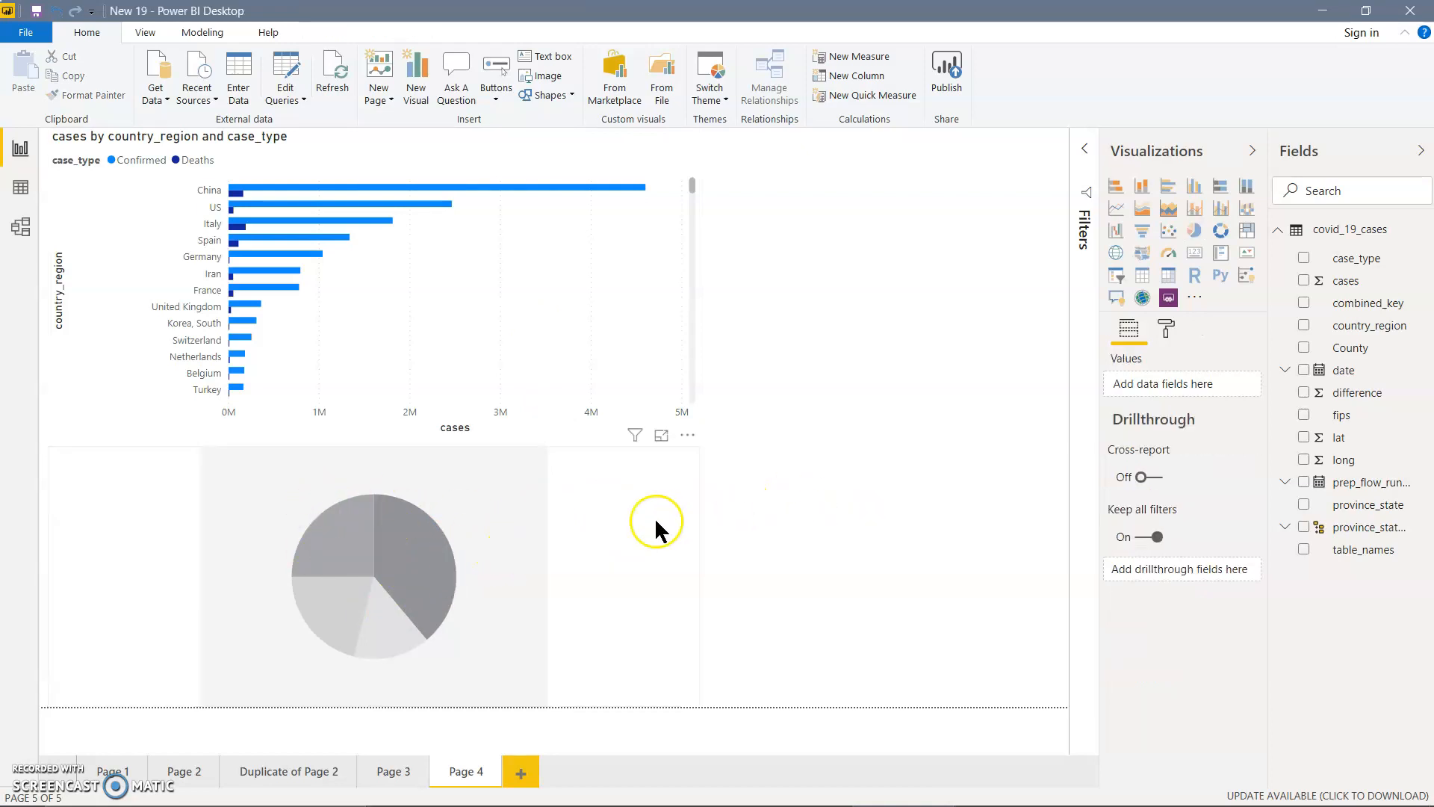
left_click(533, 537)
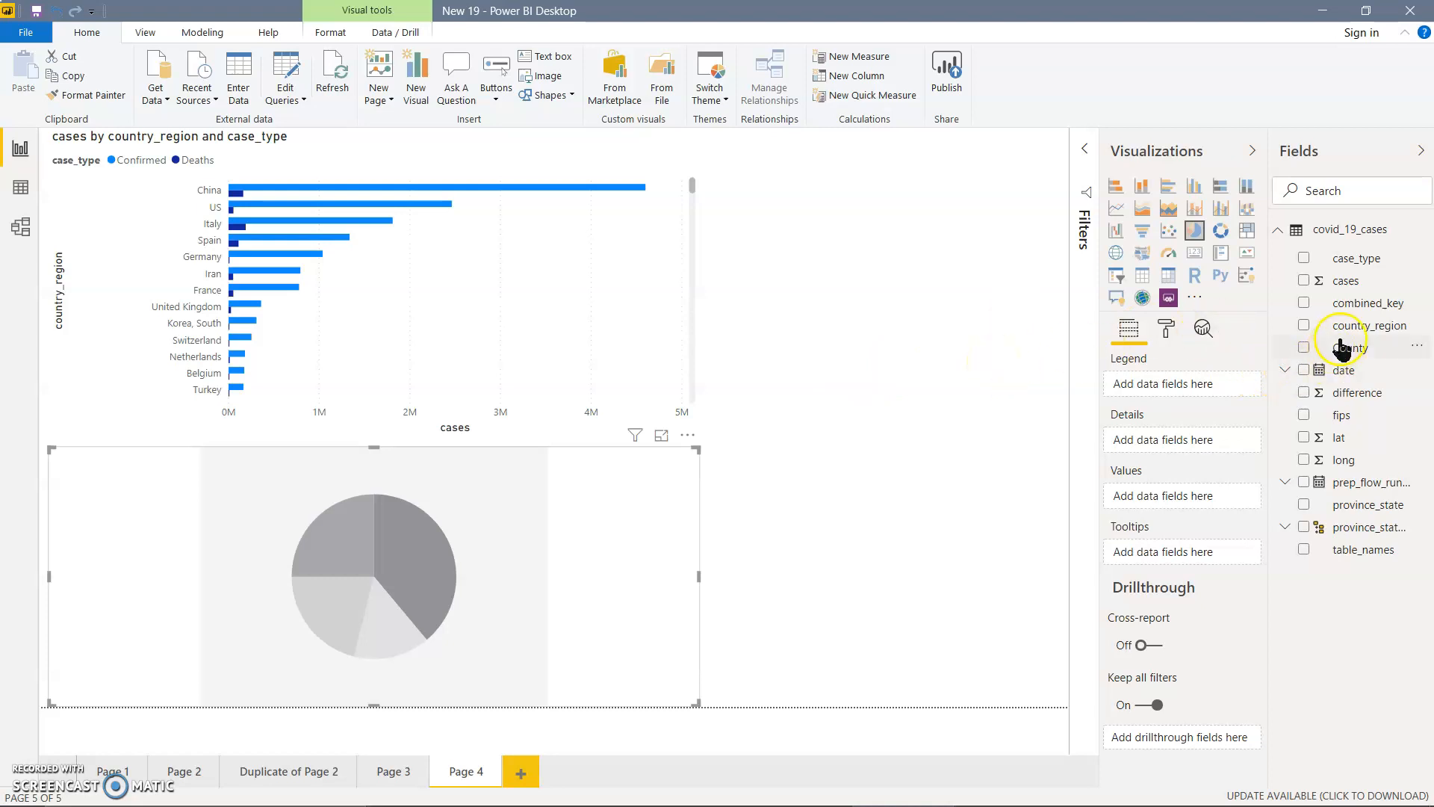
Set the pie chart's legend to province_state and its values to case_type, and test cross-highlighting with Illinois.
left_click_drag(1361, 508, 1186, 390)
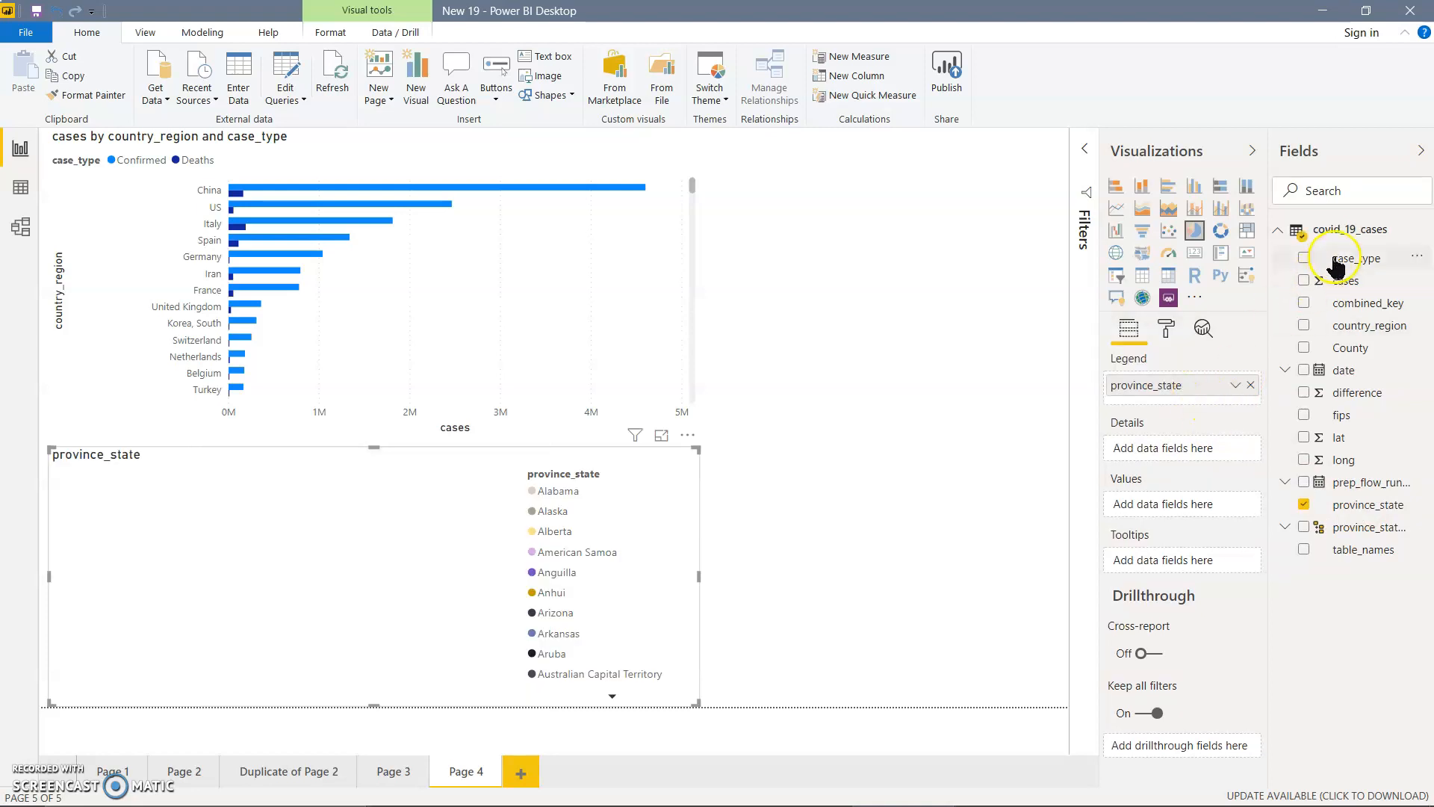
left_click_drag(1335, 263, 1164, 503)
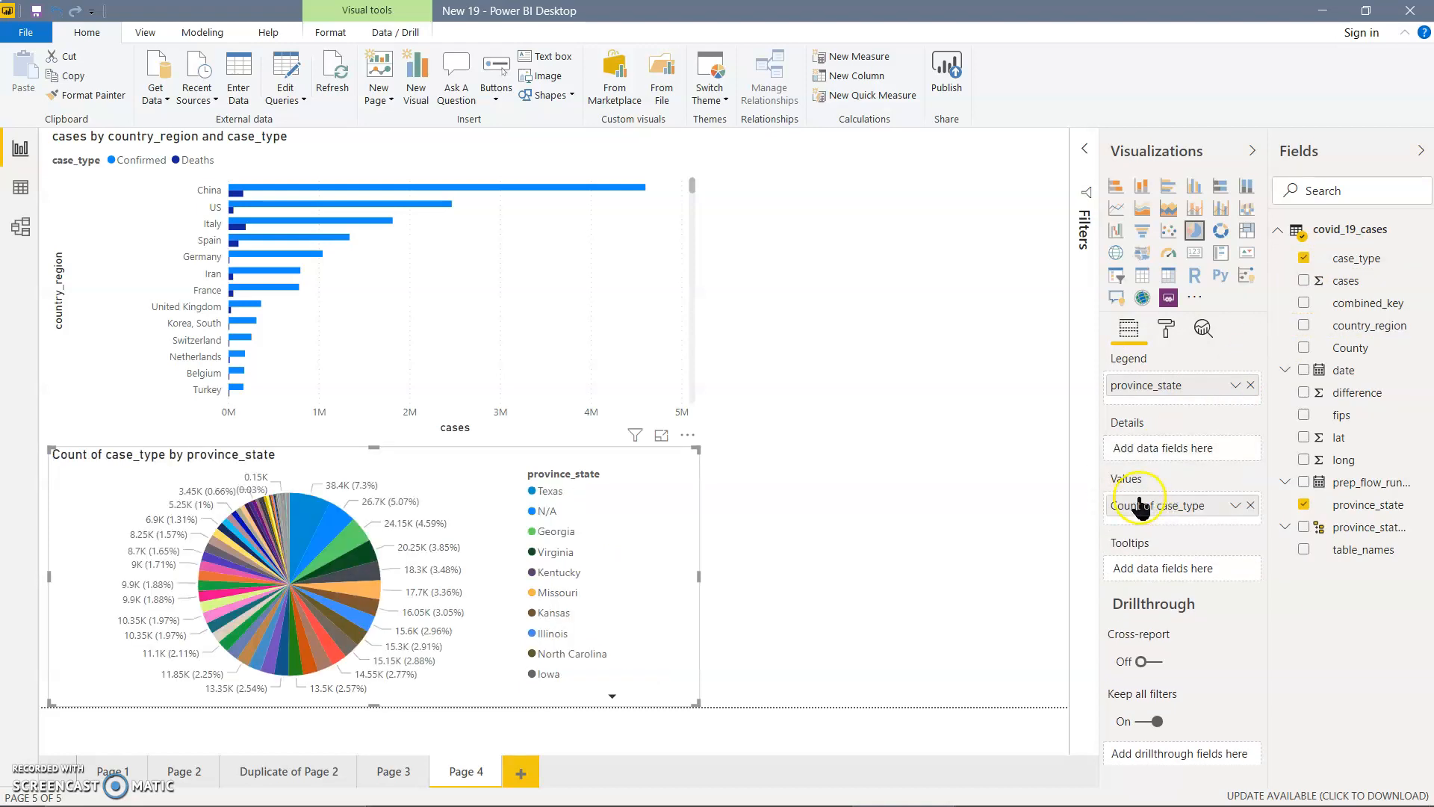
left_click(549, 635)
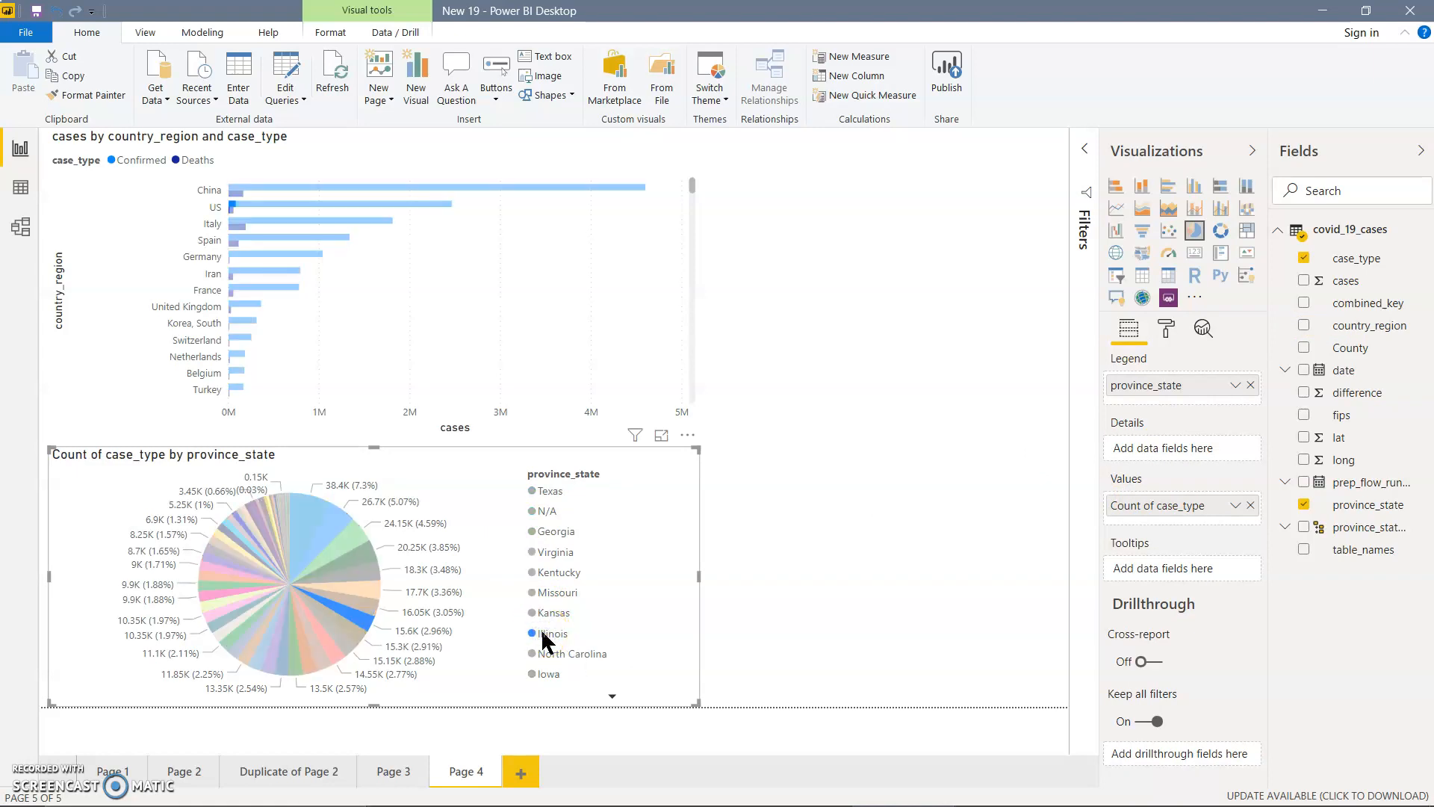
left_click(565, 639)
mouse_move(353, 602)
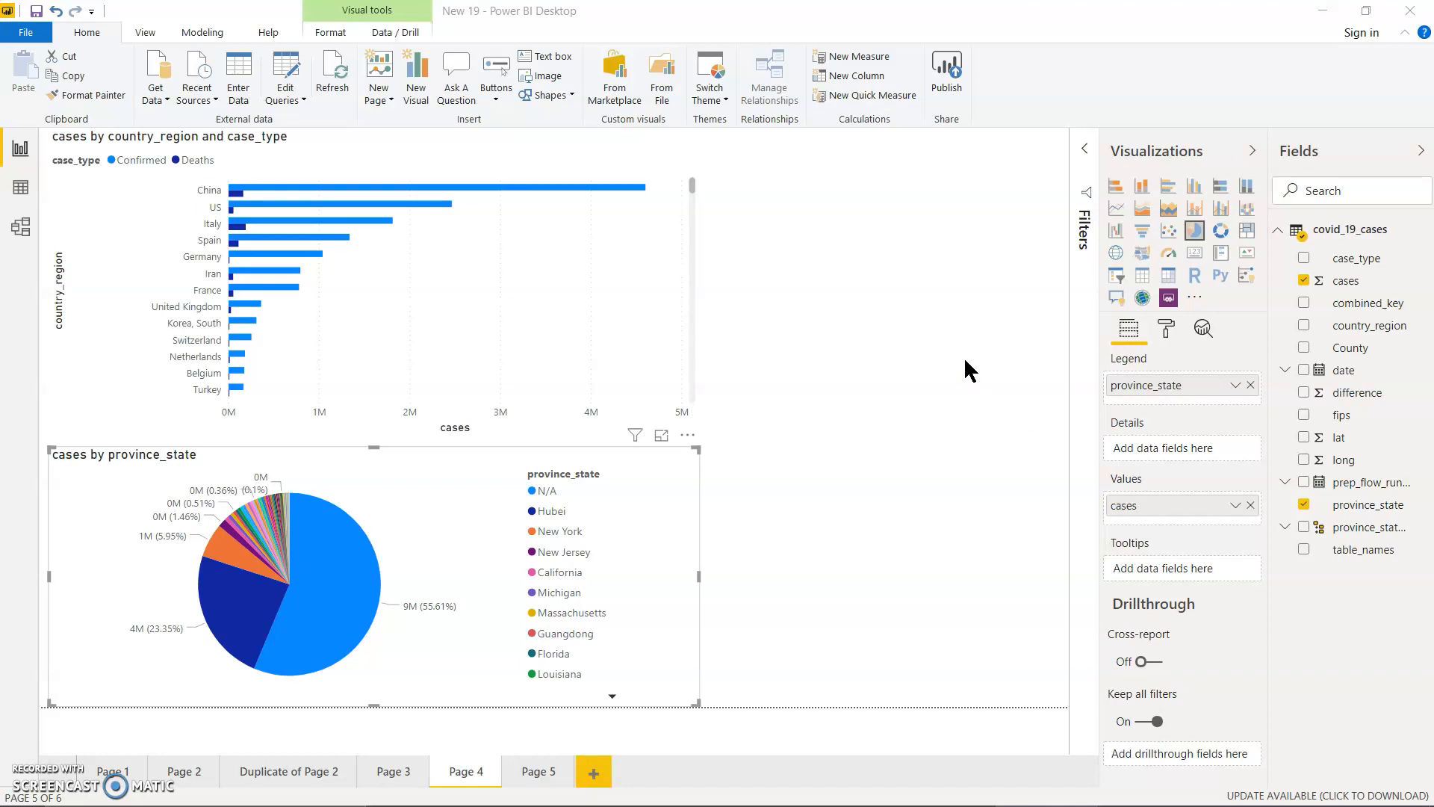
left_click(454, 518)
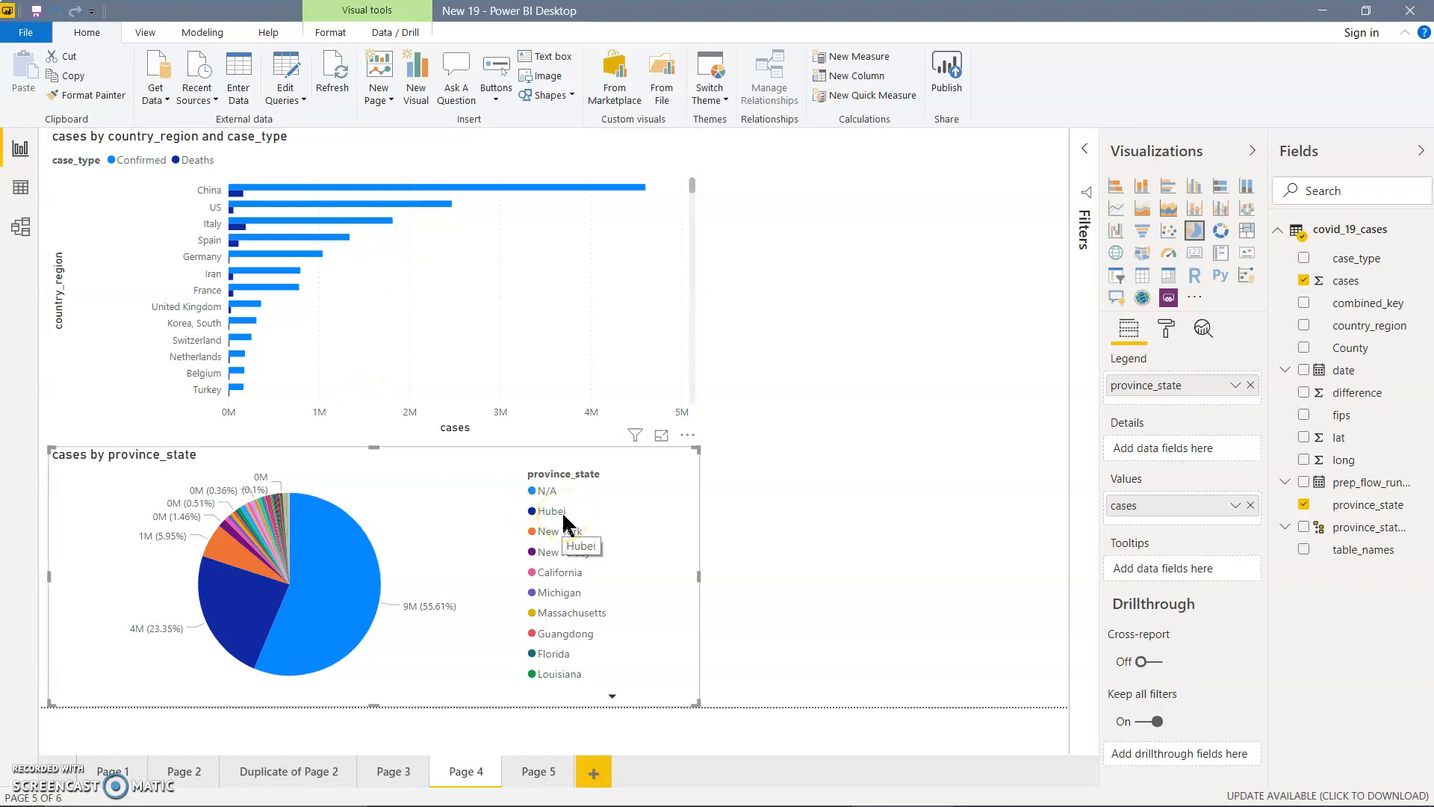
Add an empty stacked column chart to Page 5 and enlarge it.
left_click(538, 773)
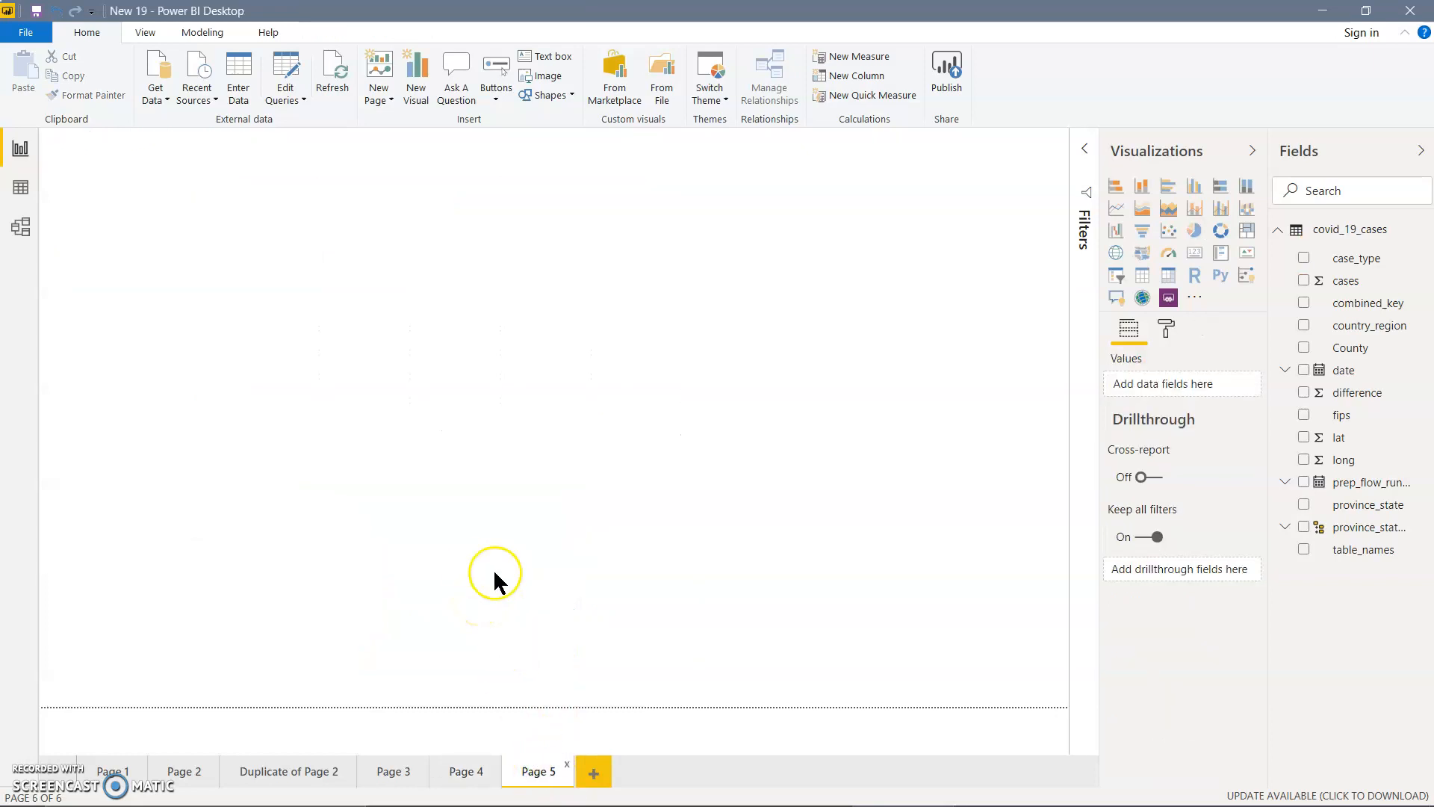
left_click(168, 190)
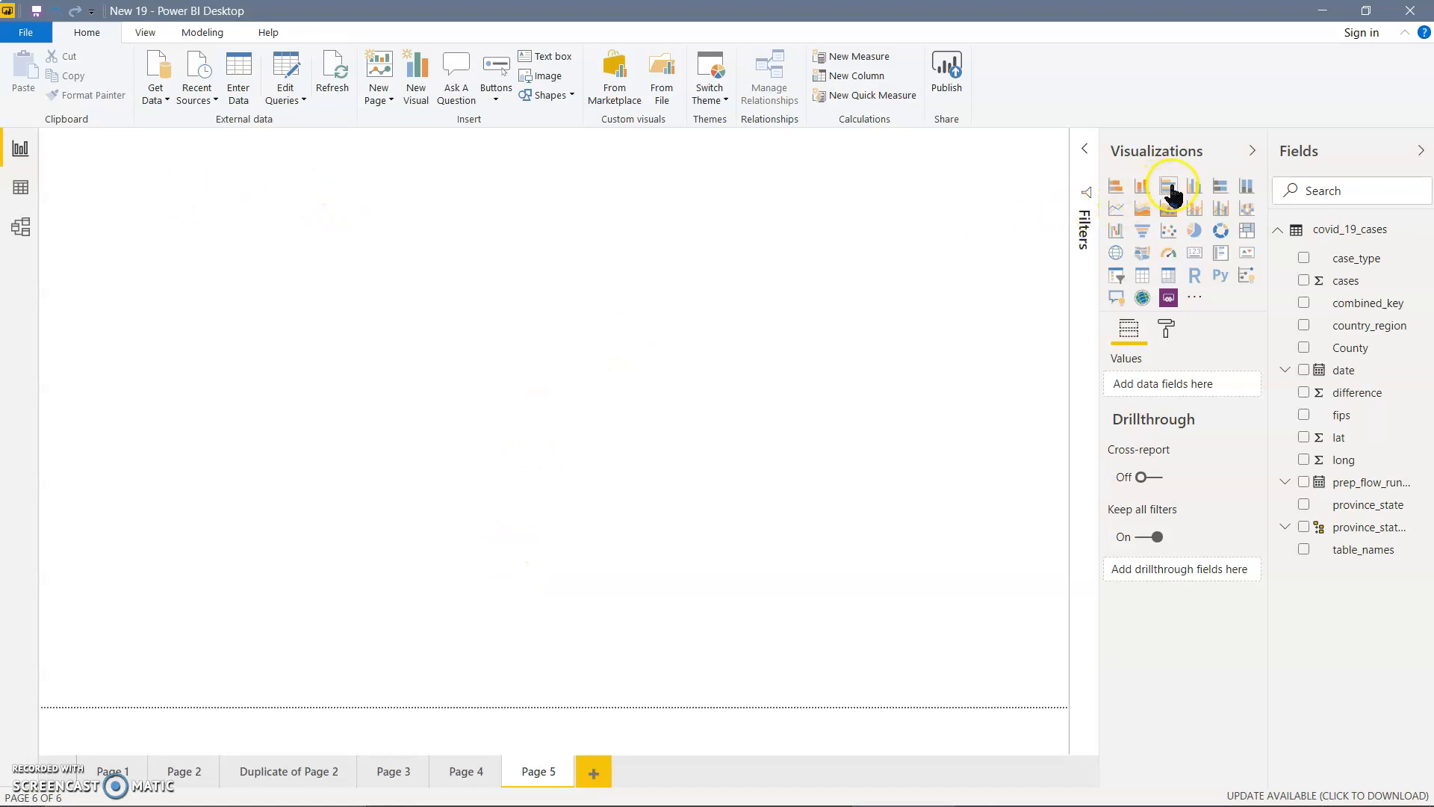
left_click(1142, 186)
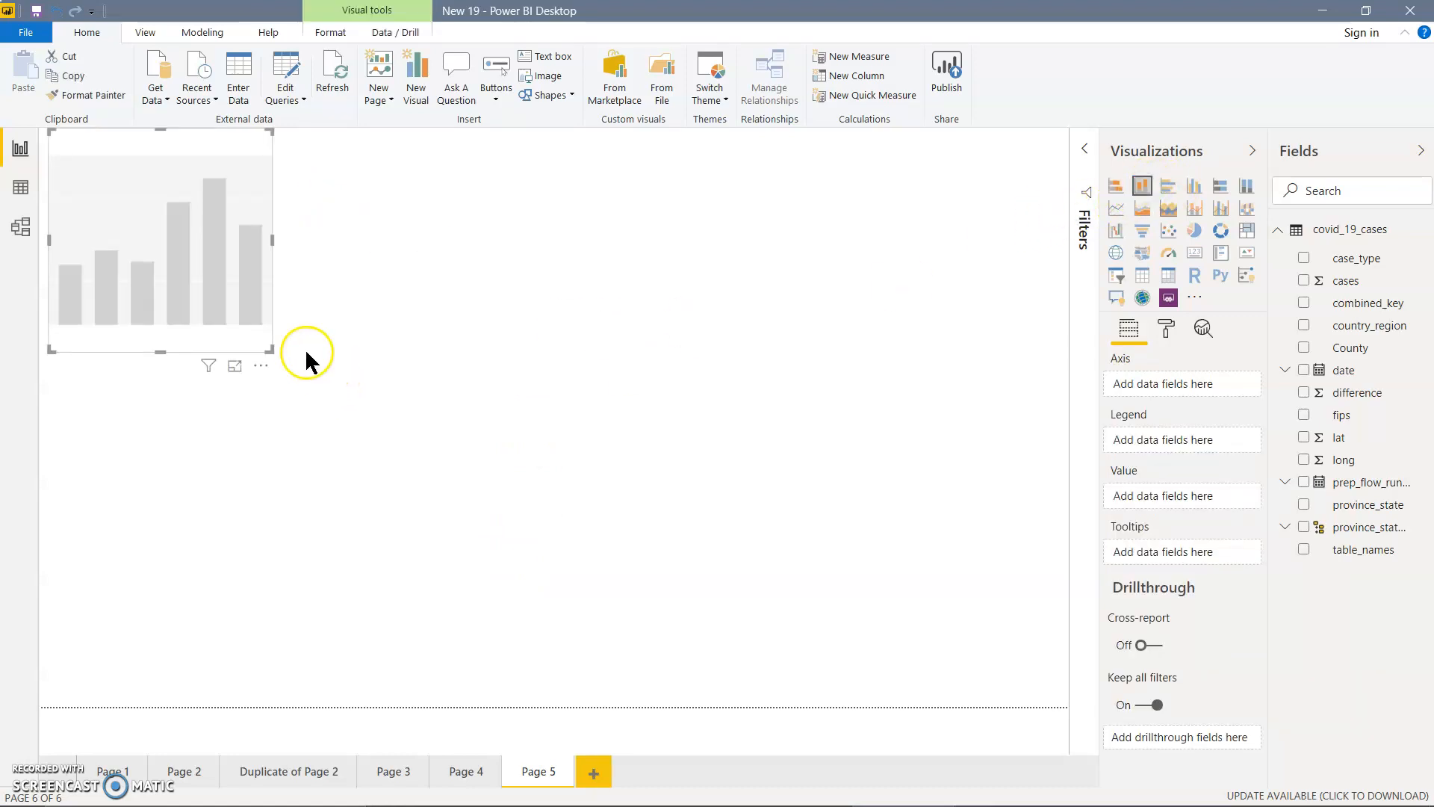
left_click_drag(271, 350, 433, 413)
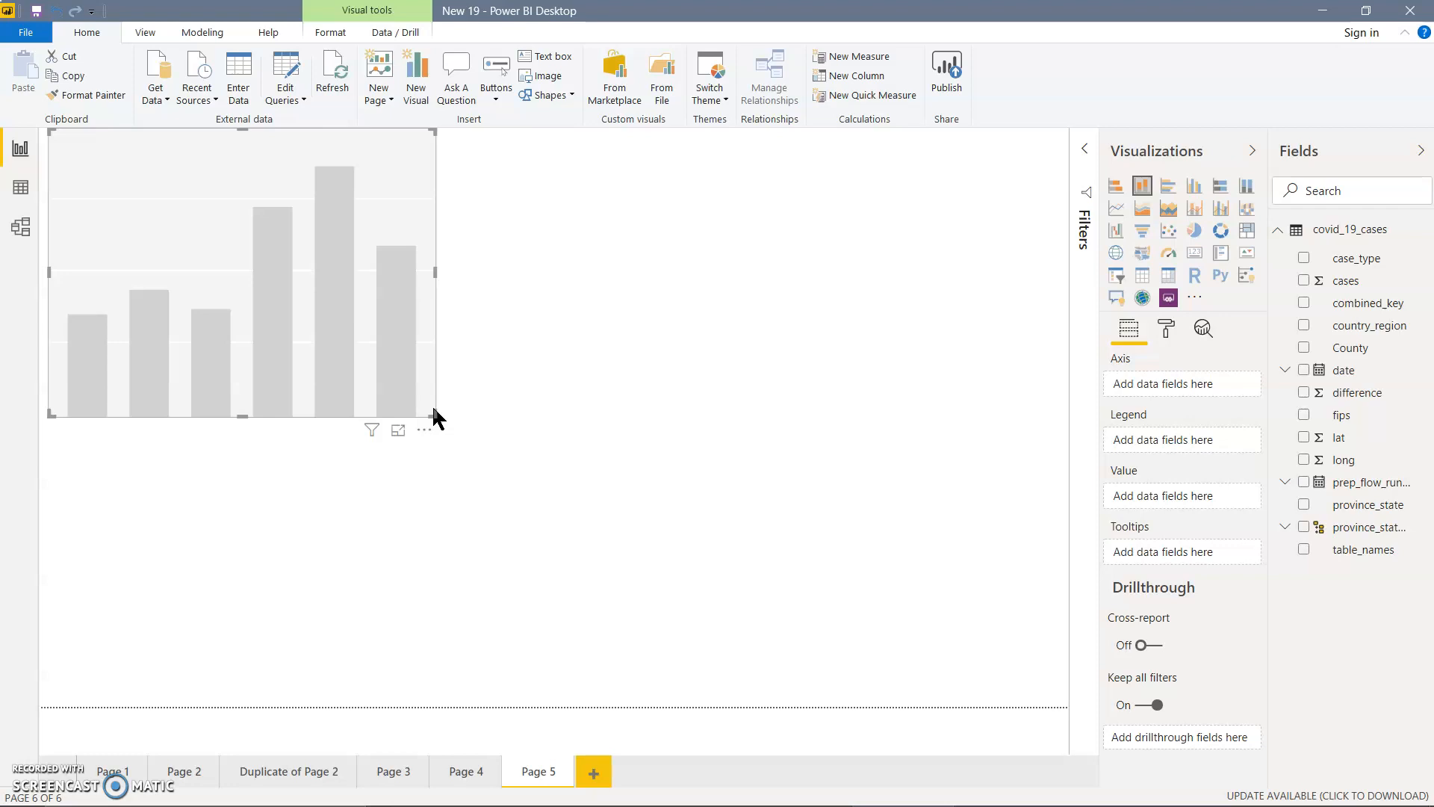
left_click(490, 380)
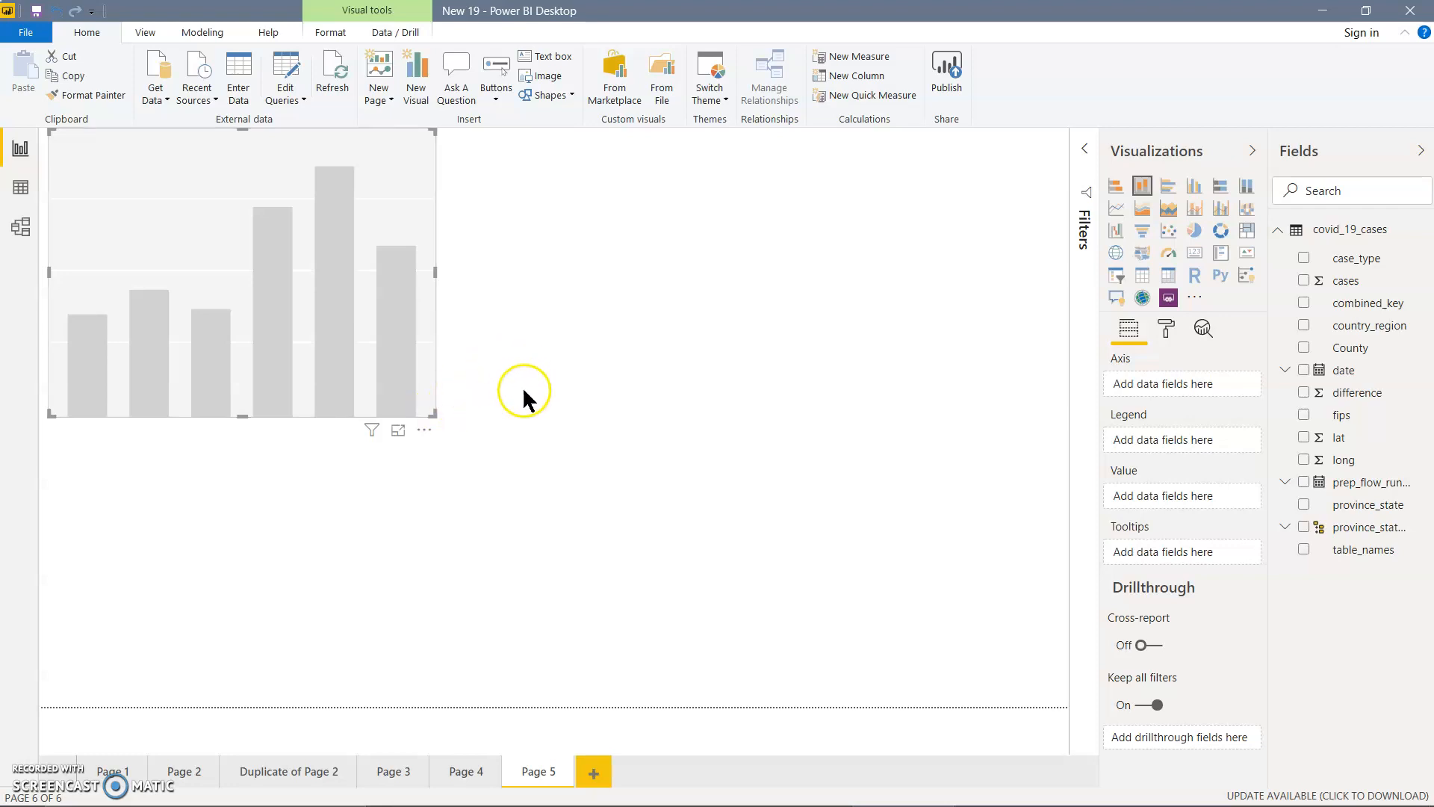
Set the column chart's axis to County and its value to cases, and widen the chart to about half the page.
left_click(1352, 348)
left_click_drag(1353, 348, 1175, 387)
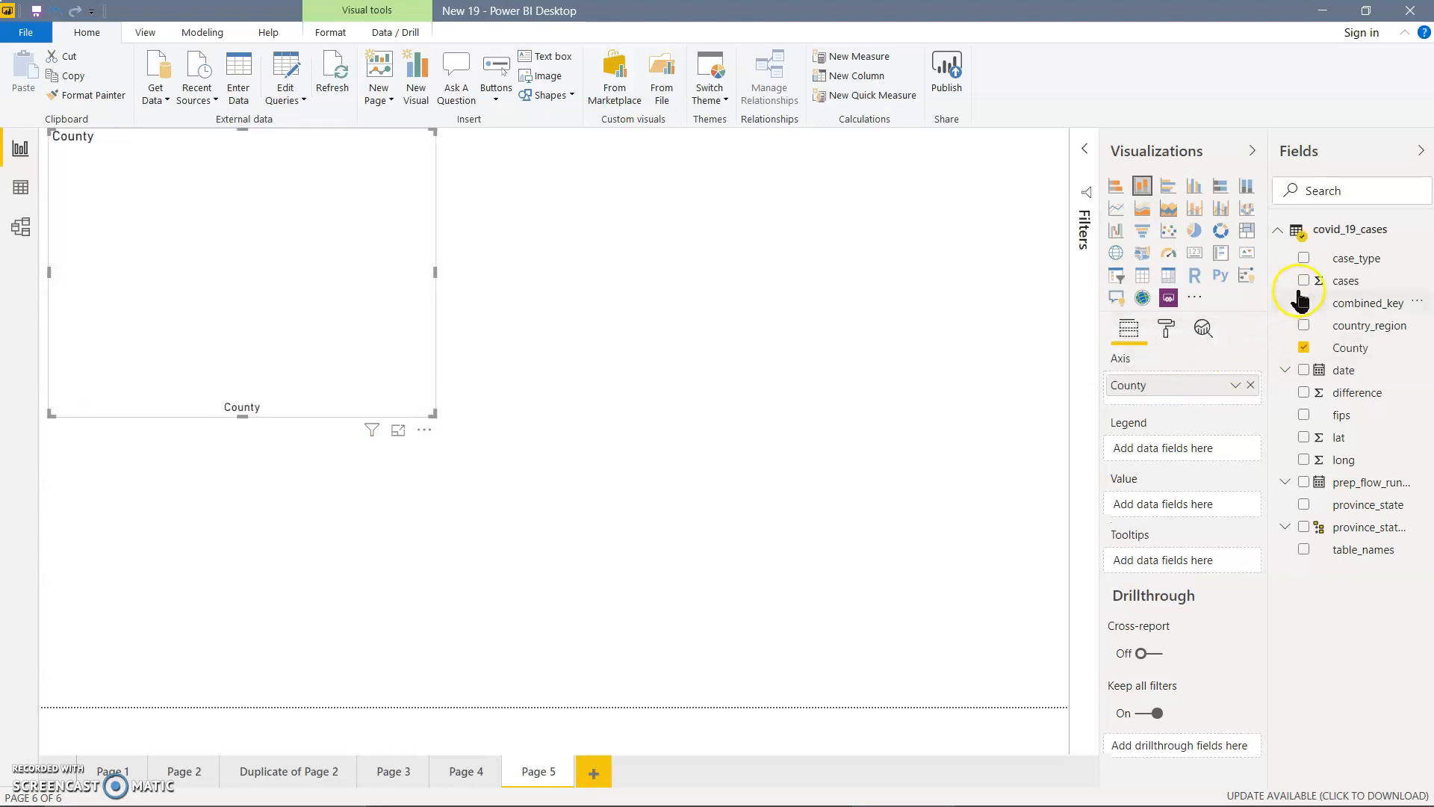
left_click_drag(1343, 285, 1161, 508)
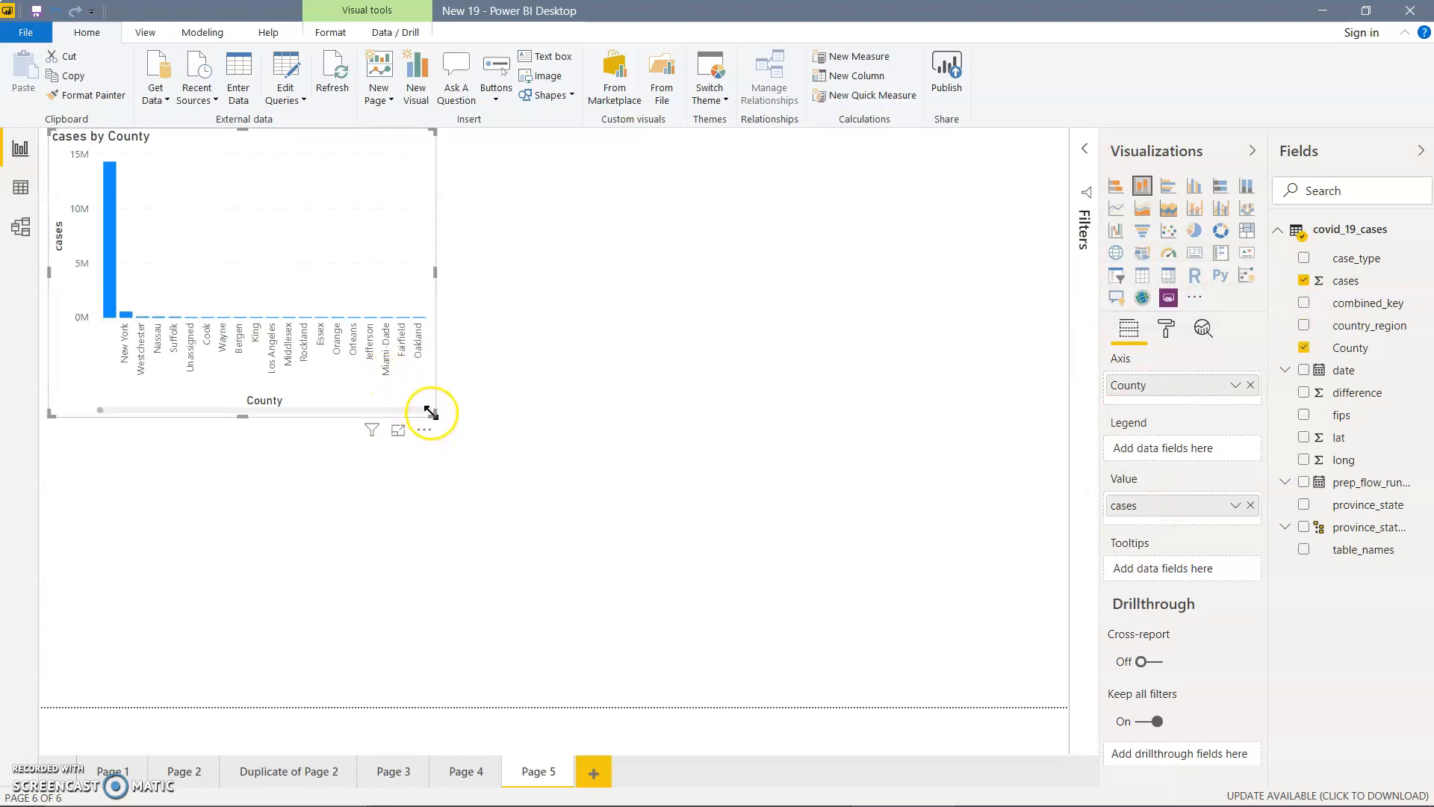
left_click_drag(435, 416, 504, 396)
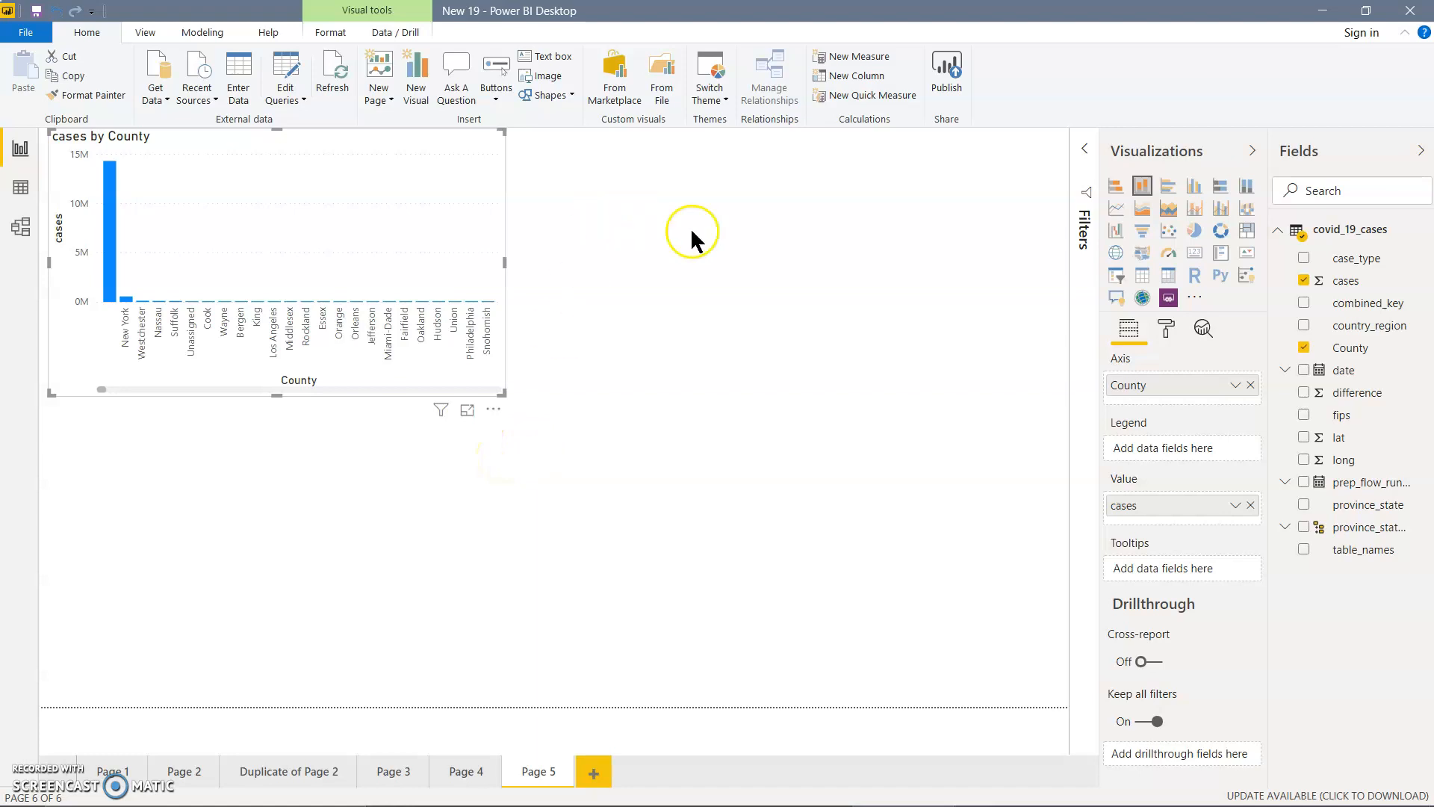
Add an empty pie chart to Page 5 and place it in the page's upper-right corner beside the column chart.
left_click(731, 318)
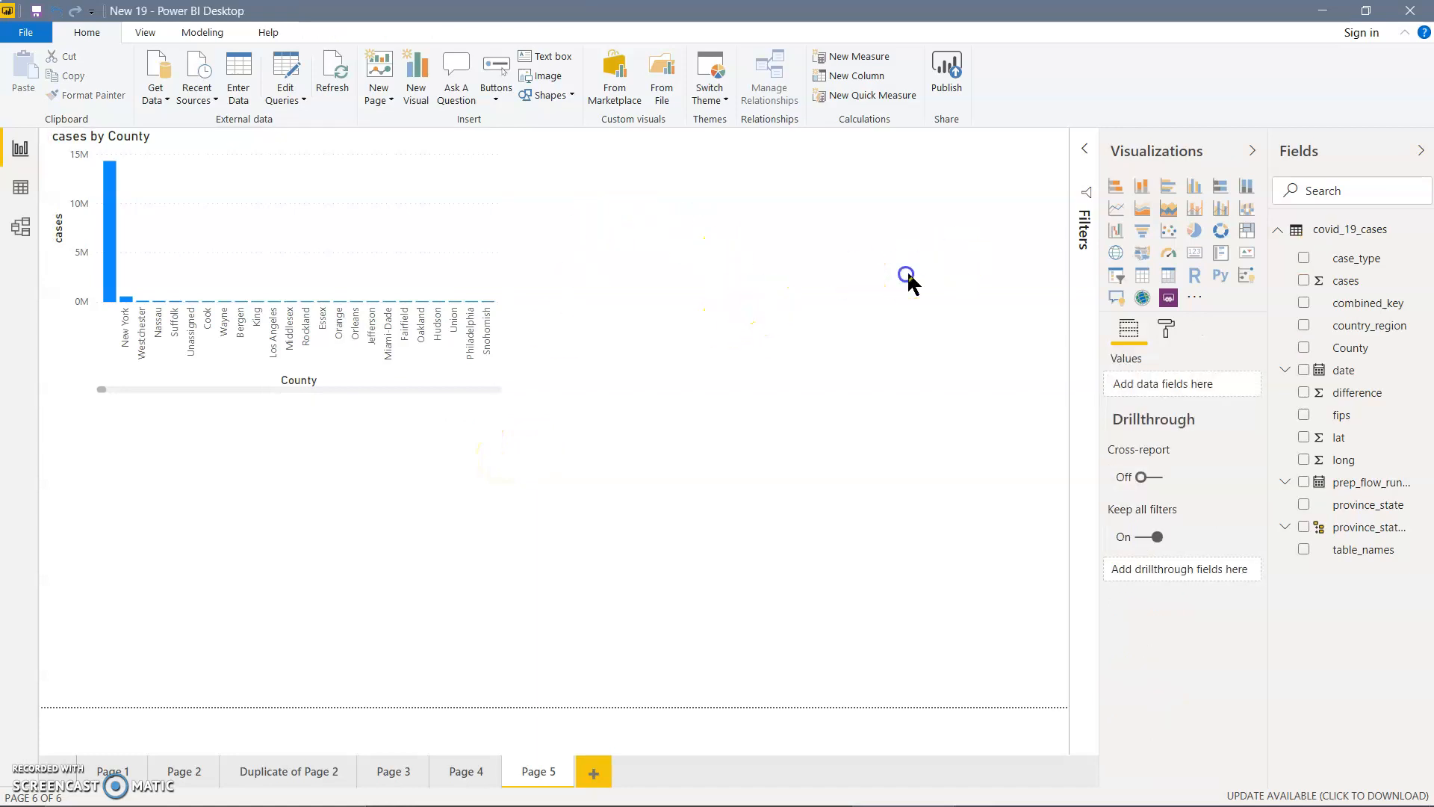
left_click(1194, 231)
left_click_drag(428, 460, 992, 186)
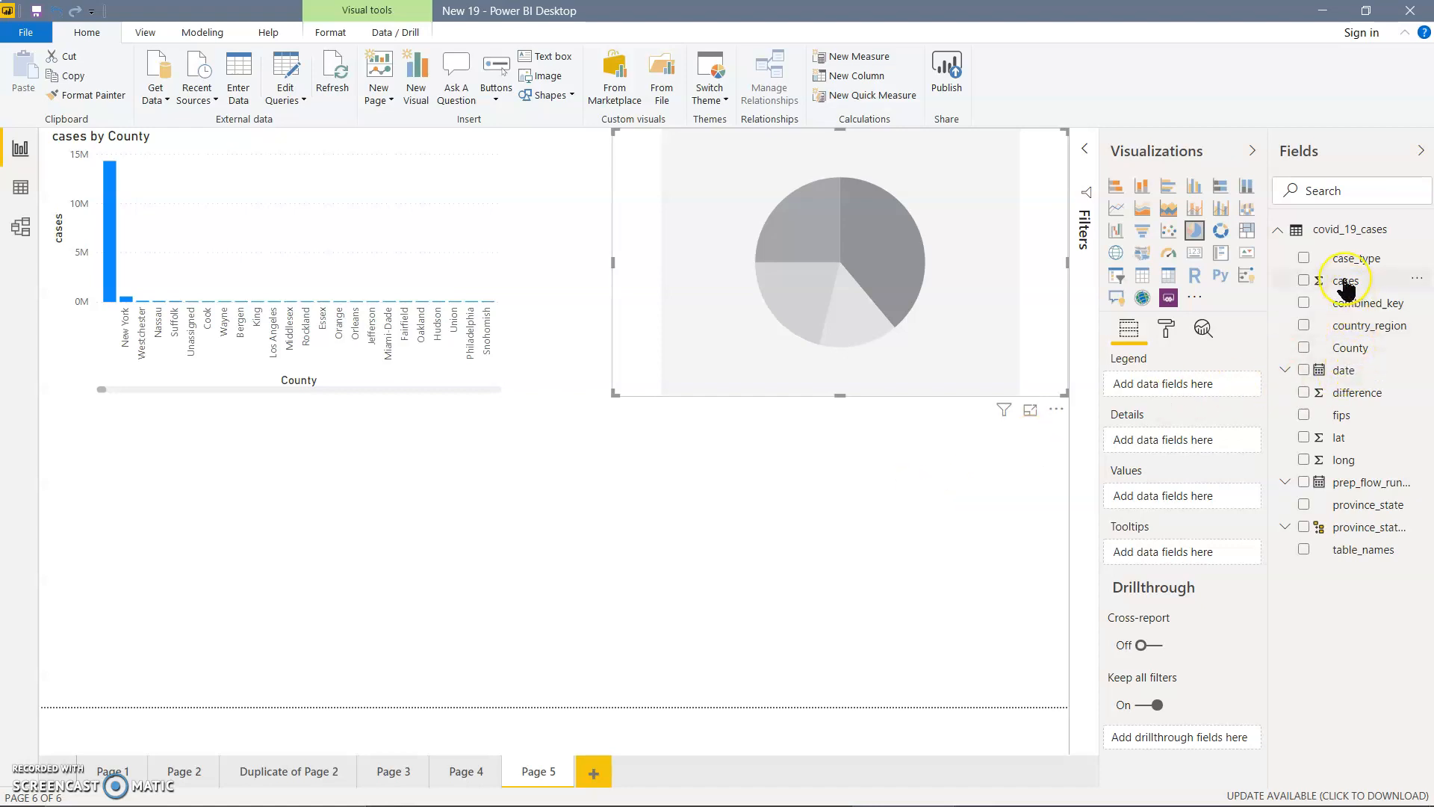
Set the pie chart's values to cases and its legend to province_state.
left_click_drag(1347, 287, 1184, 501)
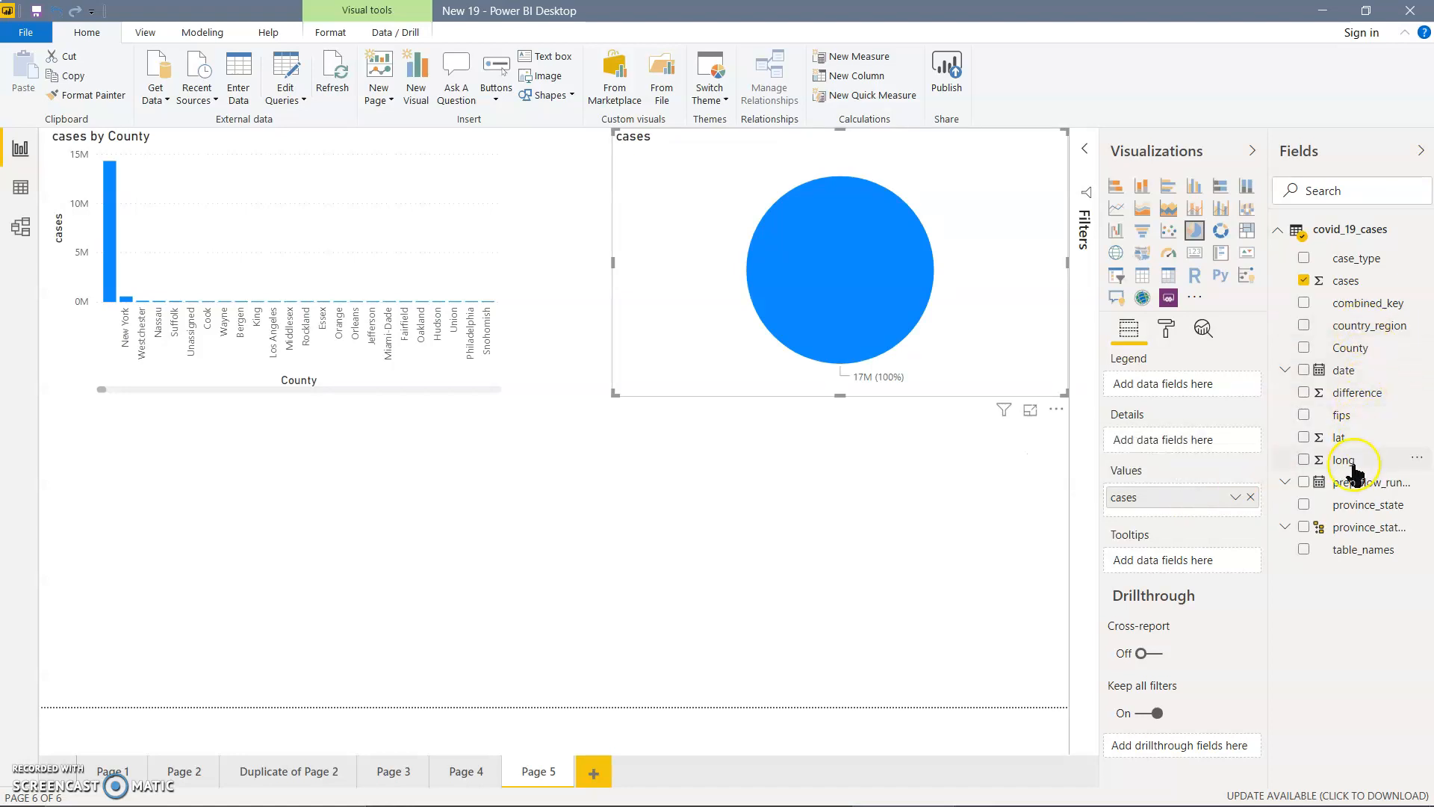
left_click_drag(1354, 503, 1177, 384)
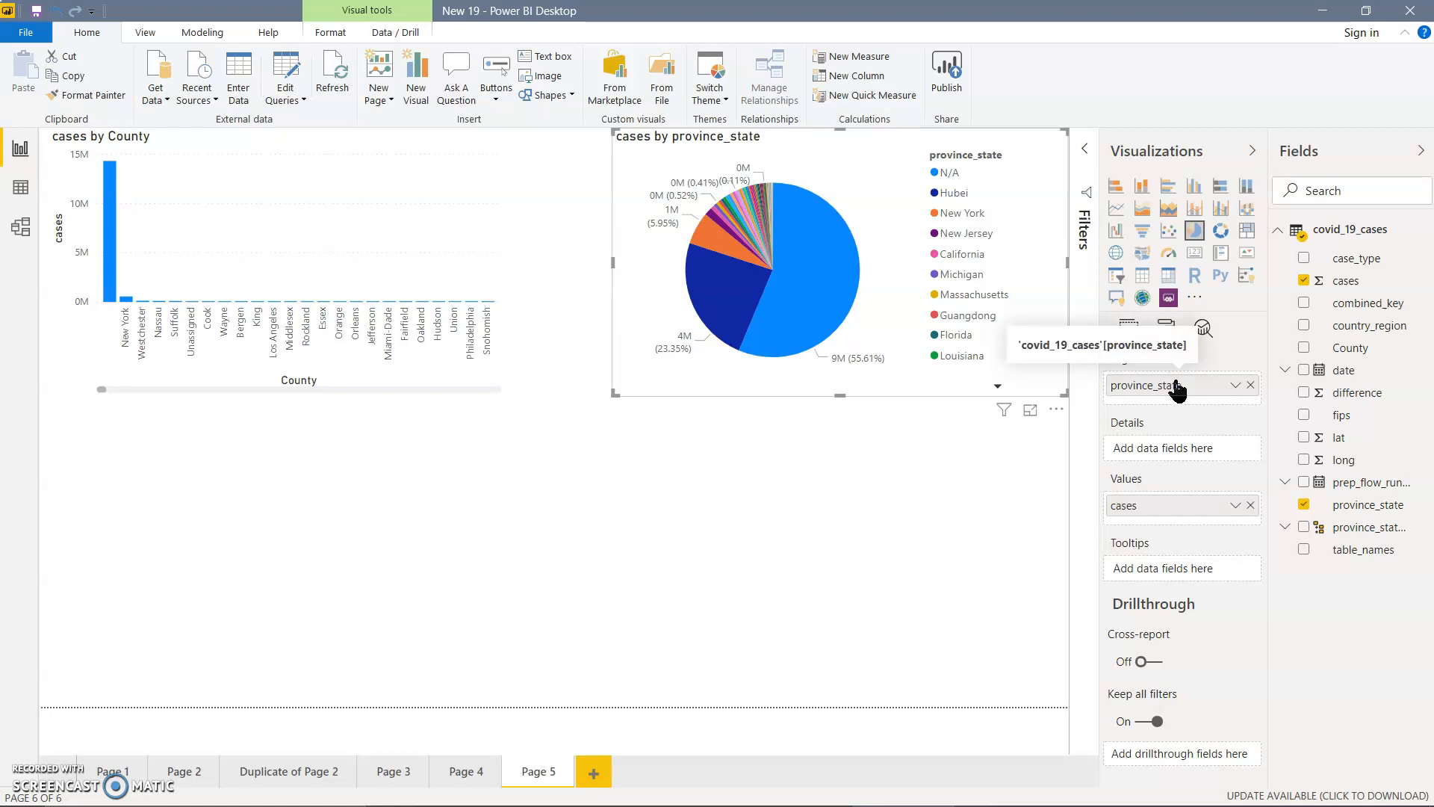
left_click(756, 694)
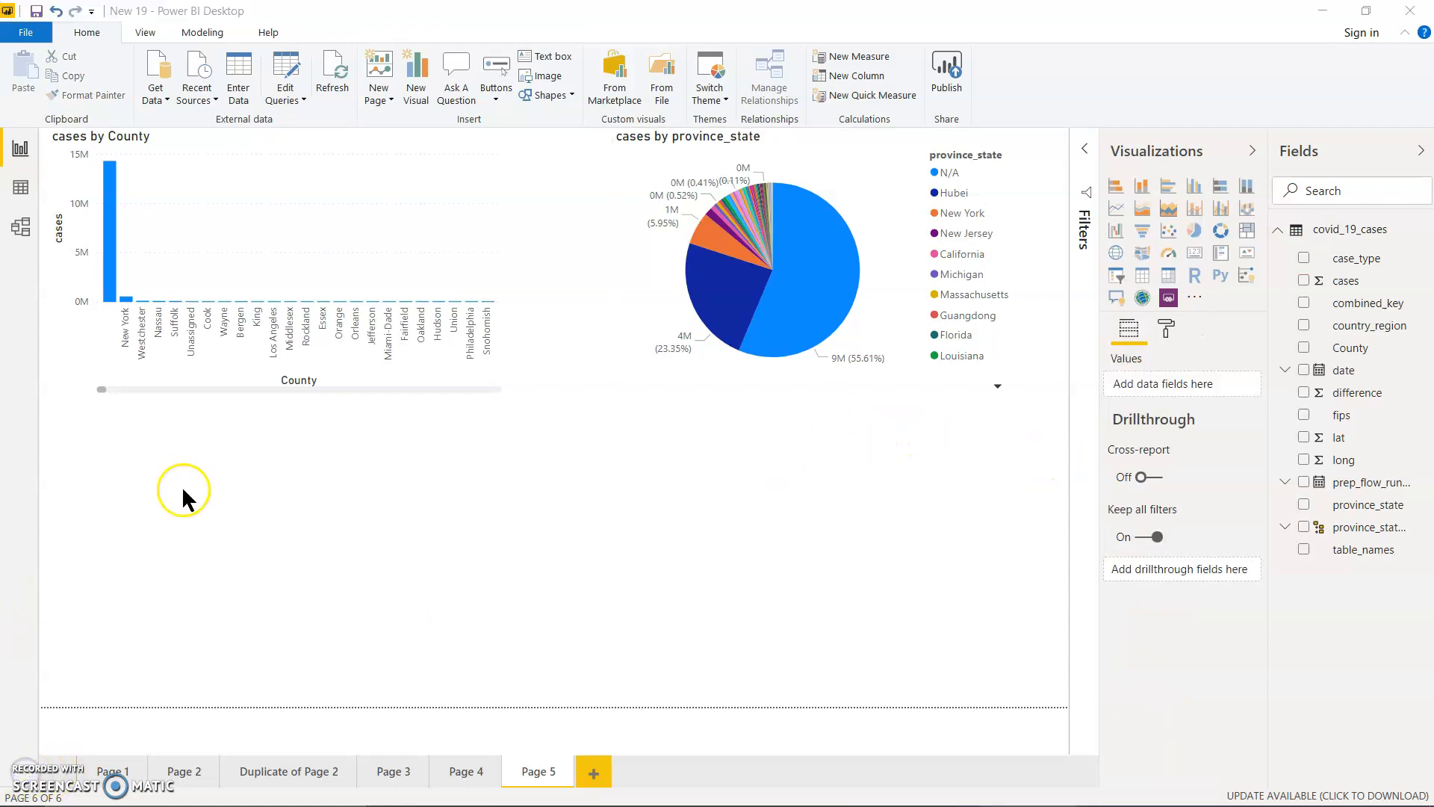
Add a compact gauge in the page's lower-left area below the column chart, with cases as its value.
left_click(134, 476)
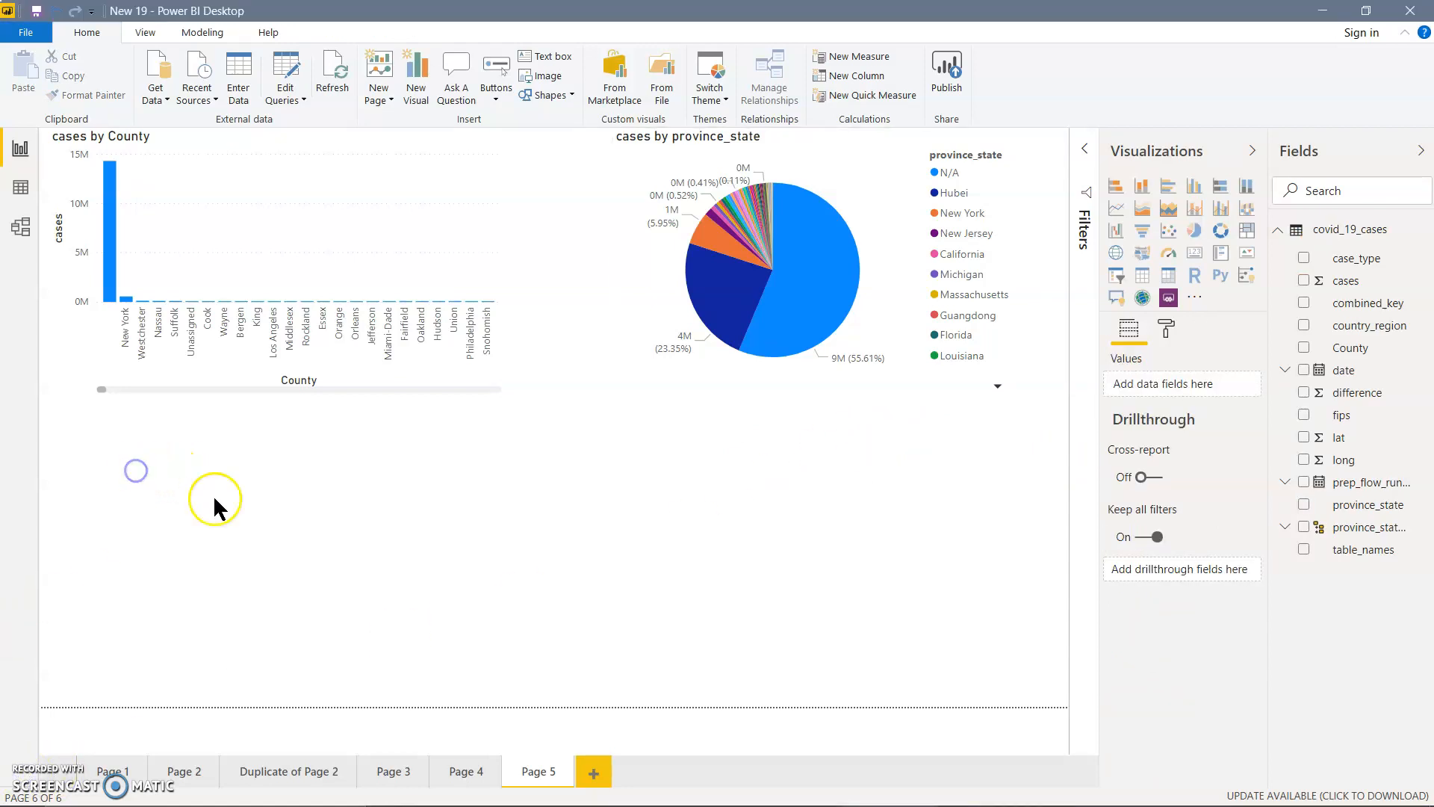
left_click(1170, 255)
left_click_drag(505, 540, 340, 531)
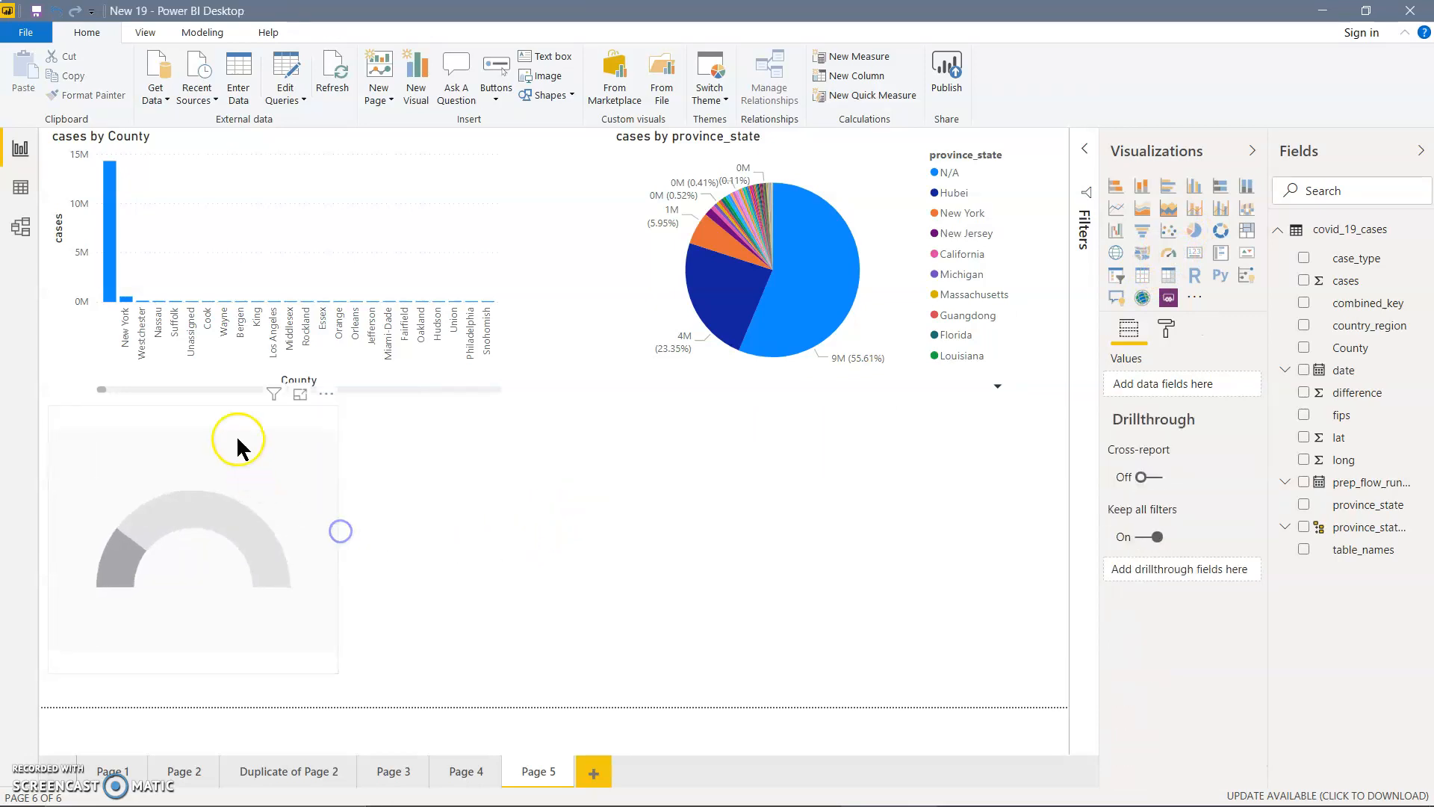
left_click(190, 469)
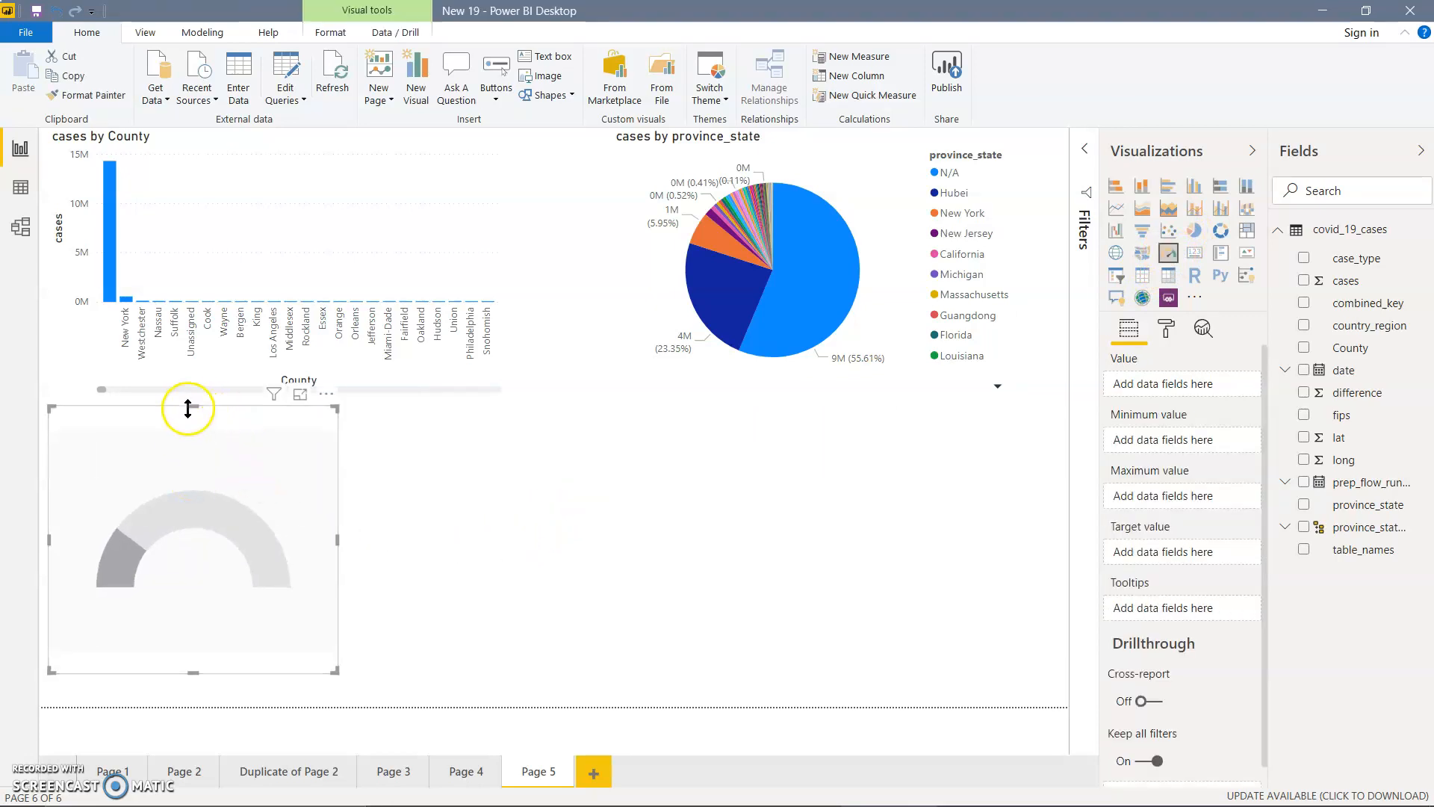
left_click_drag(192, 408, 182, 527)
left_click(248, 603)
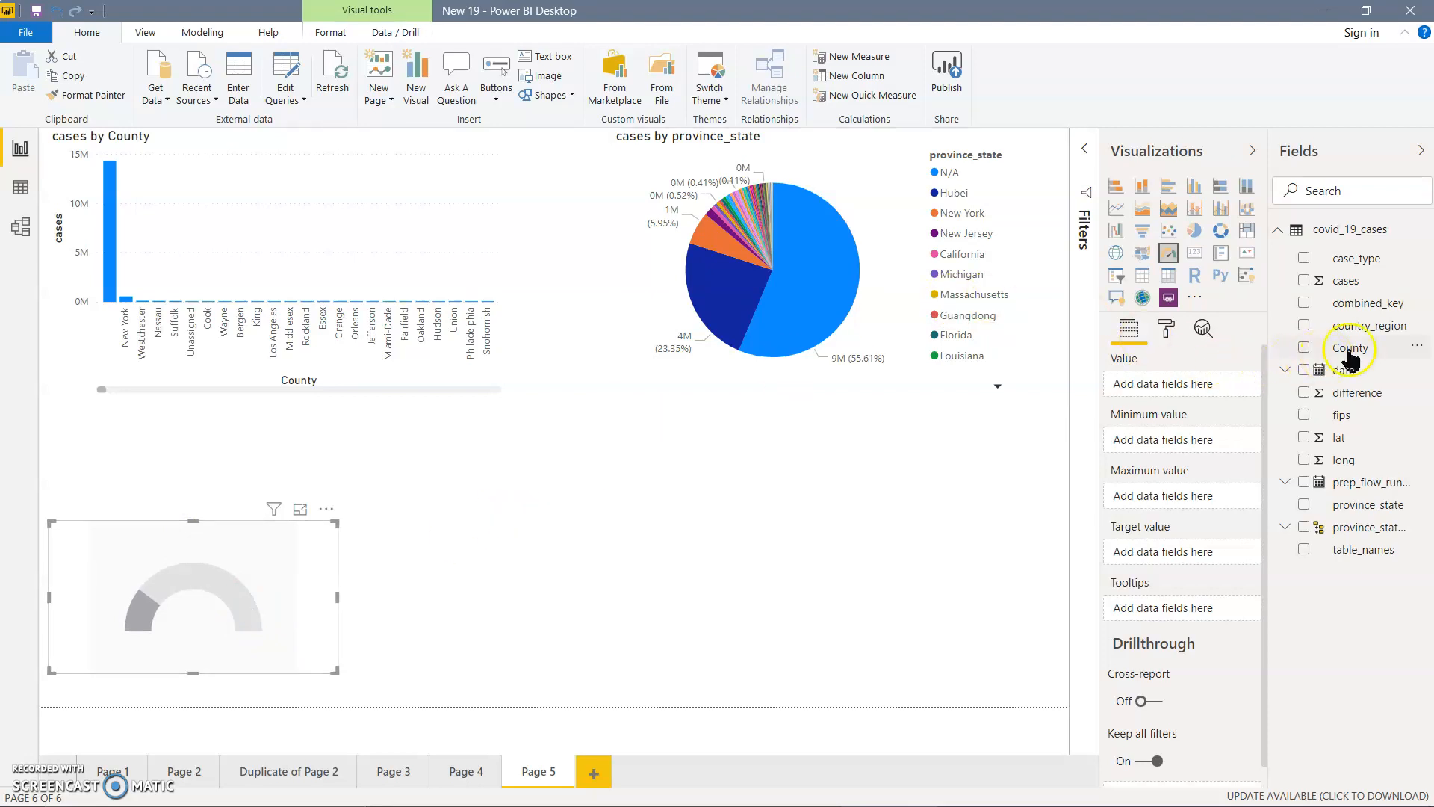
left_click_drag(1338, 283, 1179, 390)
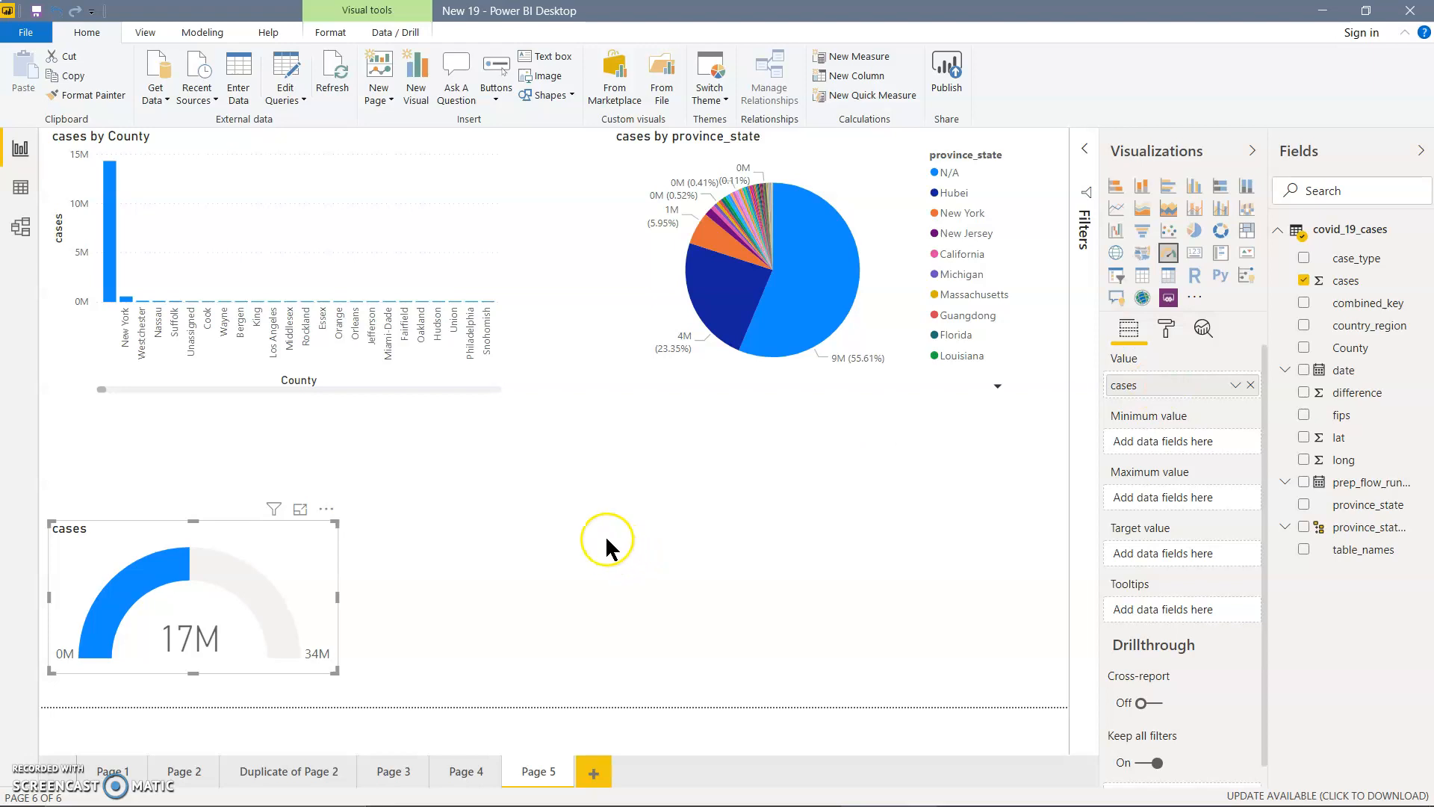
Add a second gauge with the count of County in the page's lower-right corner, and lower the cases gauge to the page's bottom edge.
left_click(816, 531)
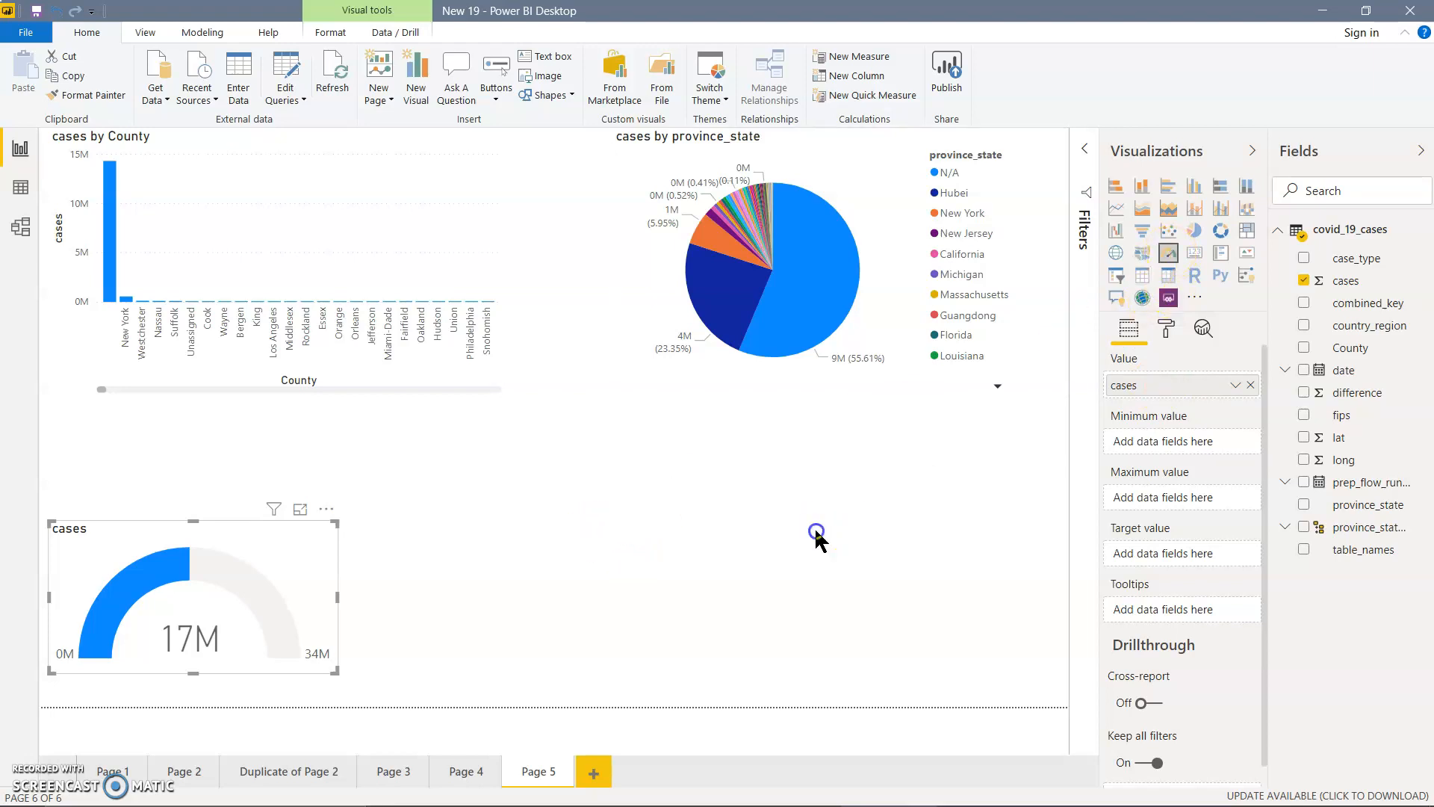
left_click(1169, 252)
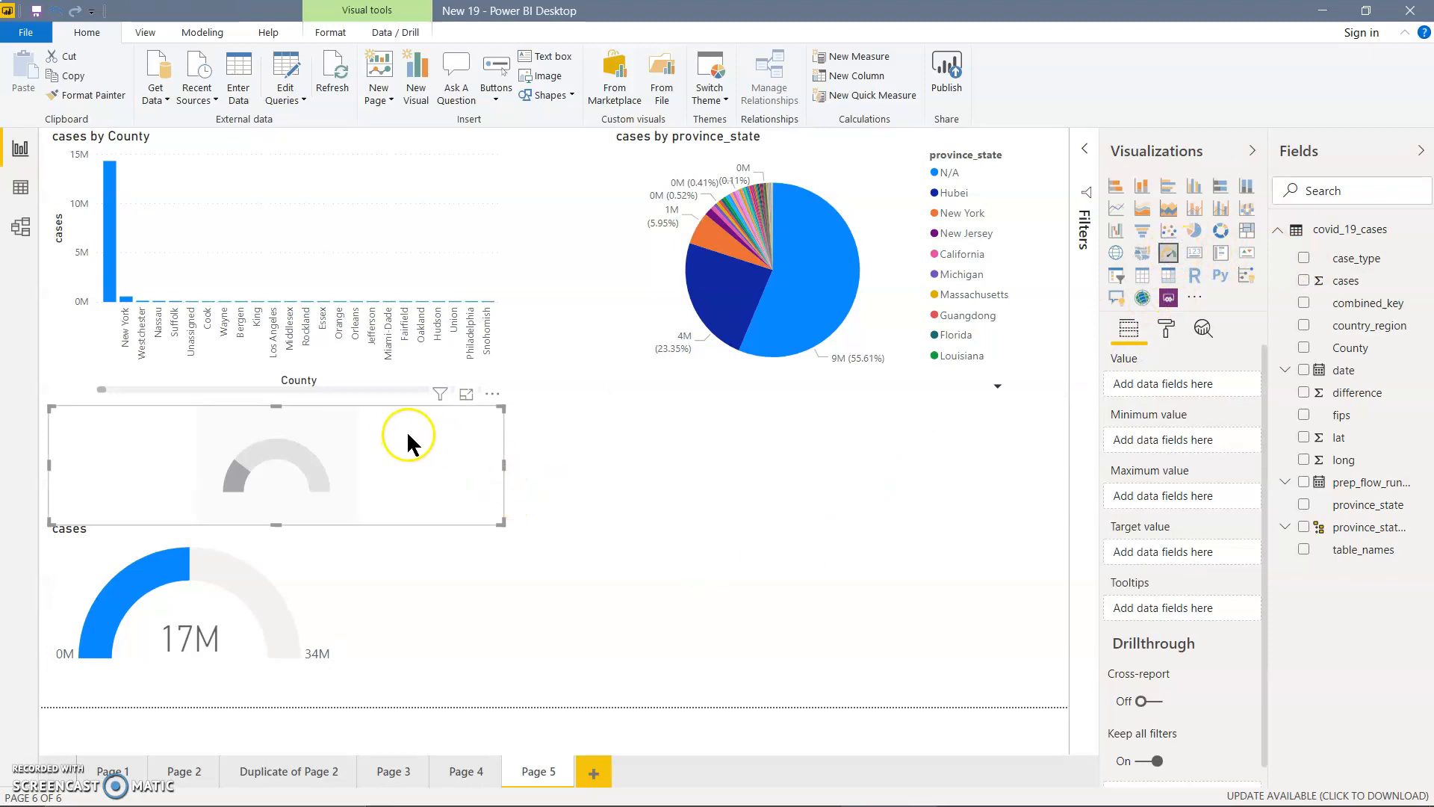
left_click_drag(396, 432, 961, 616)
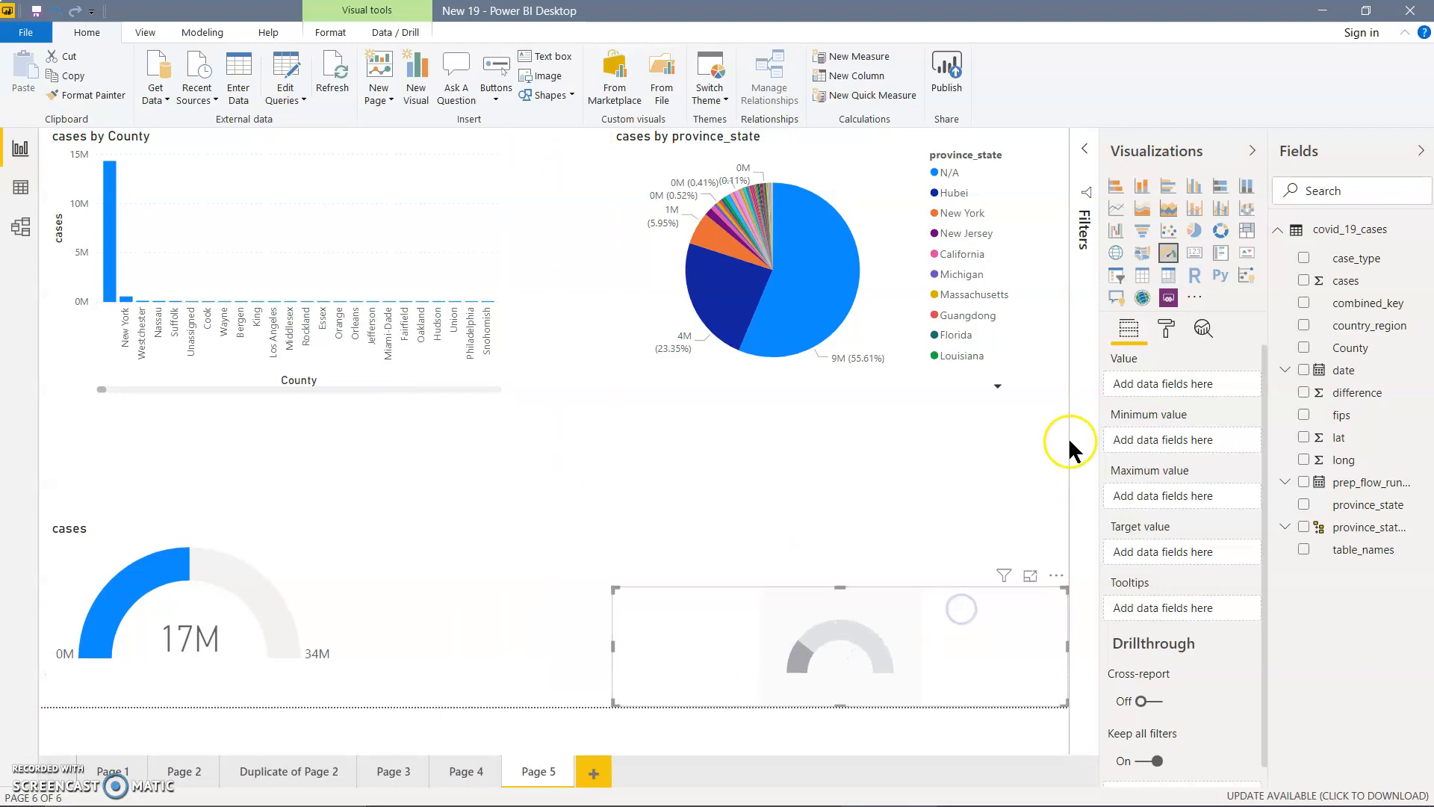
left_click_drag(1344, 369, 1198, 388)
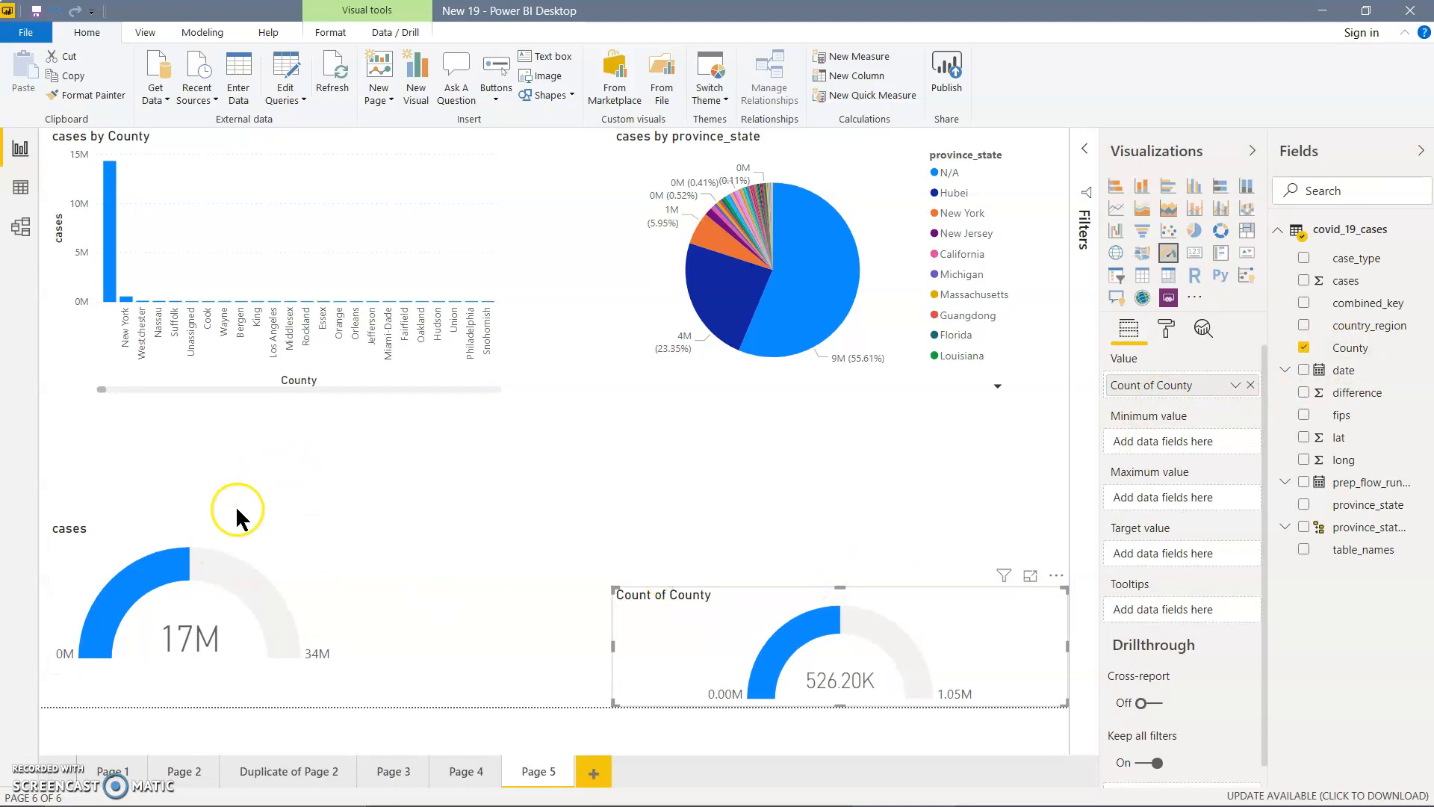
left_click_drag(224, 527, 224, 565)
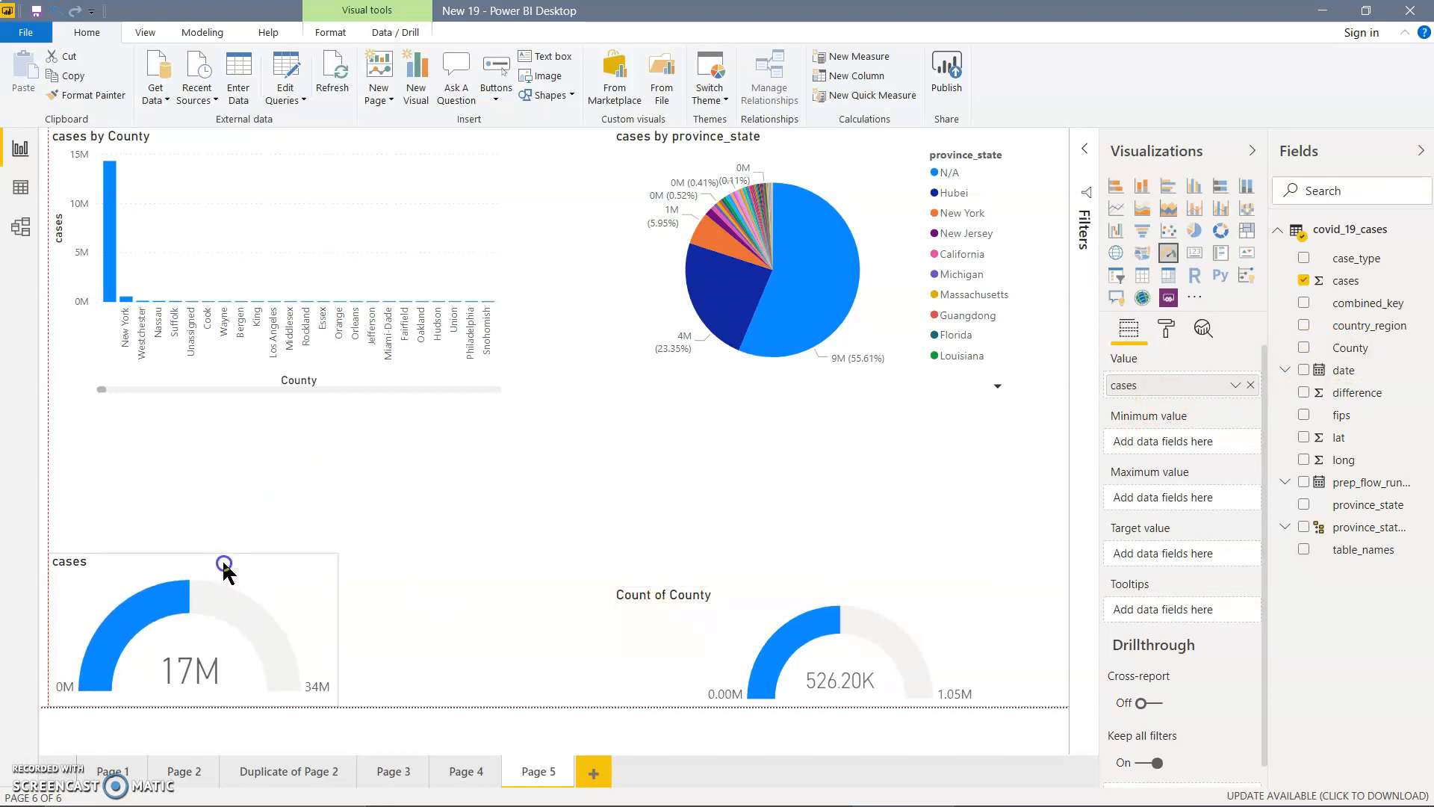
left_click(183, 490)
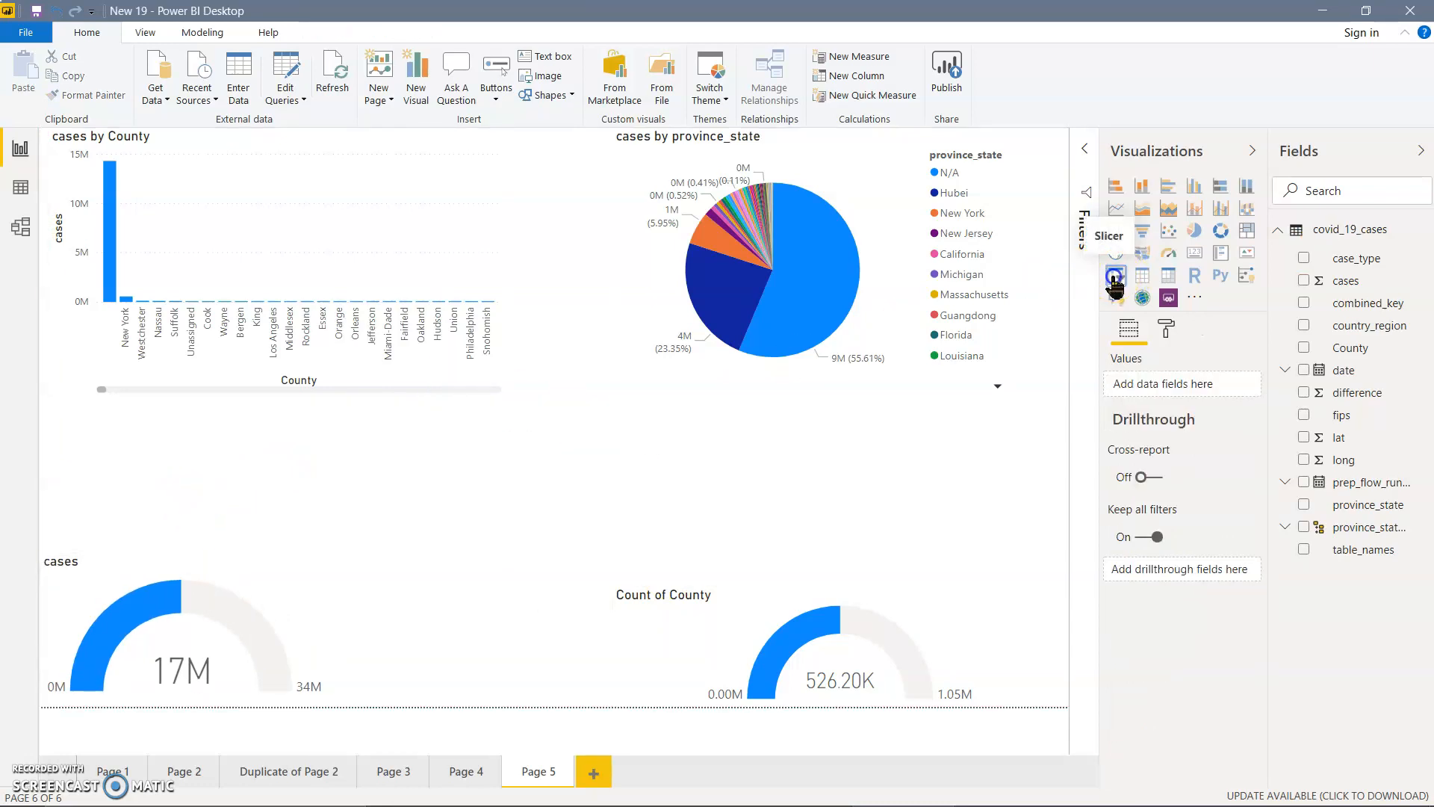
Add a narrow country_region slicer between the column chart and the cases gauge.
left_click(1116, 277)
left_click_drag(504, 478, 297, 476)
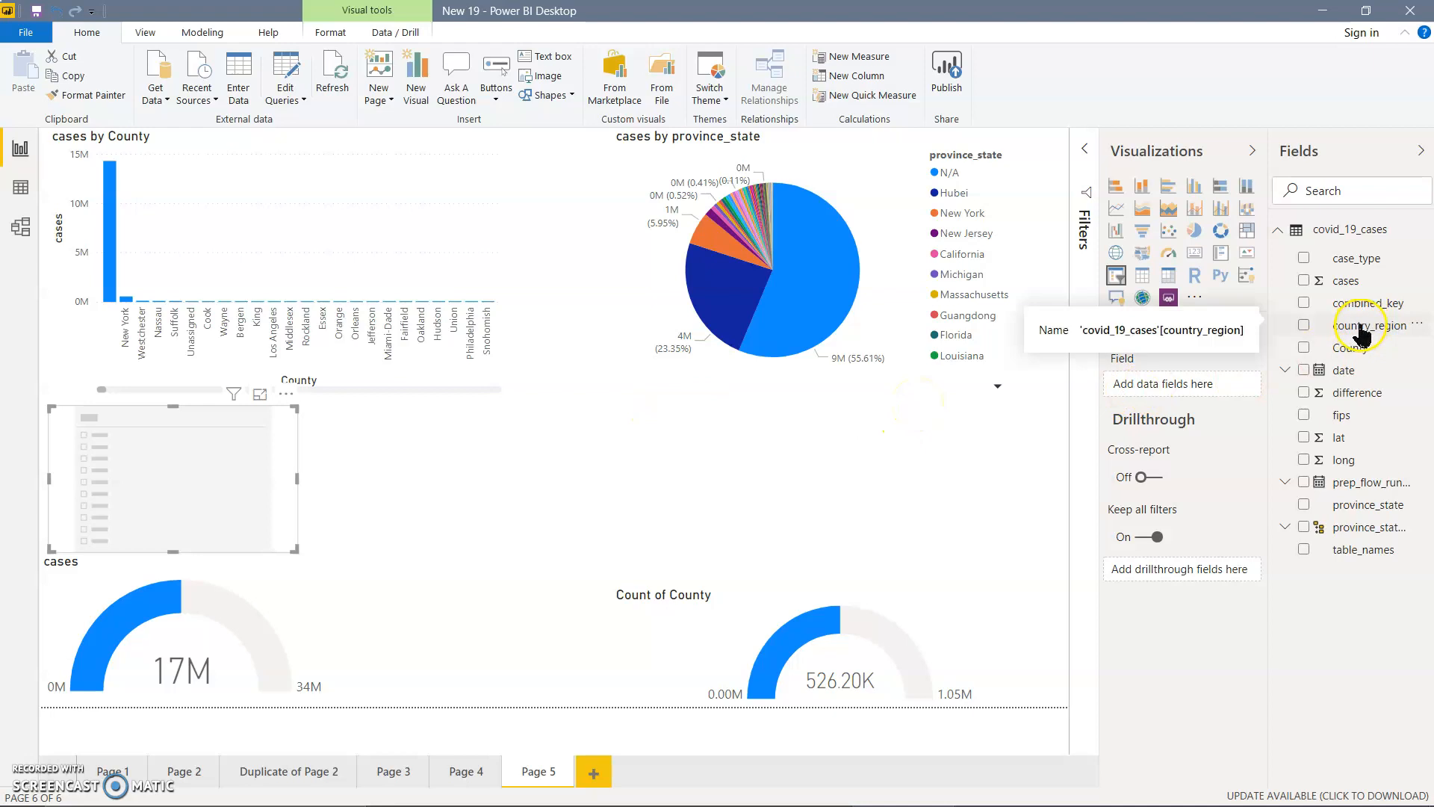
left_click_drag(1361, 331, 179, 463)
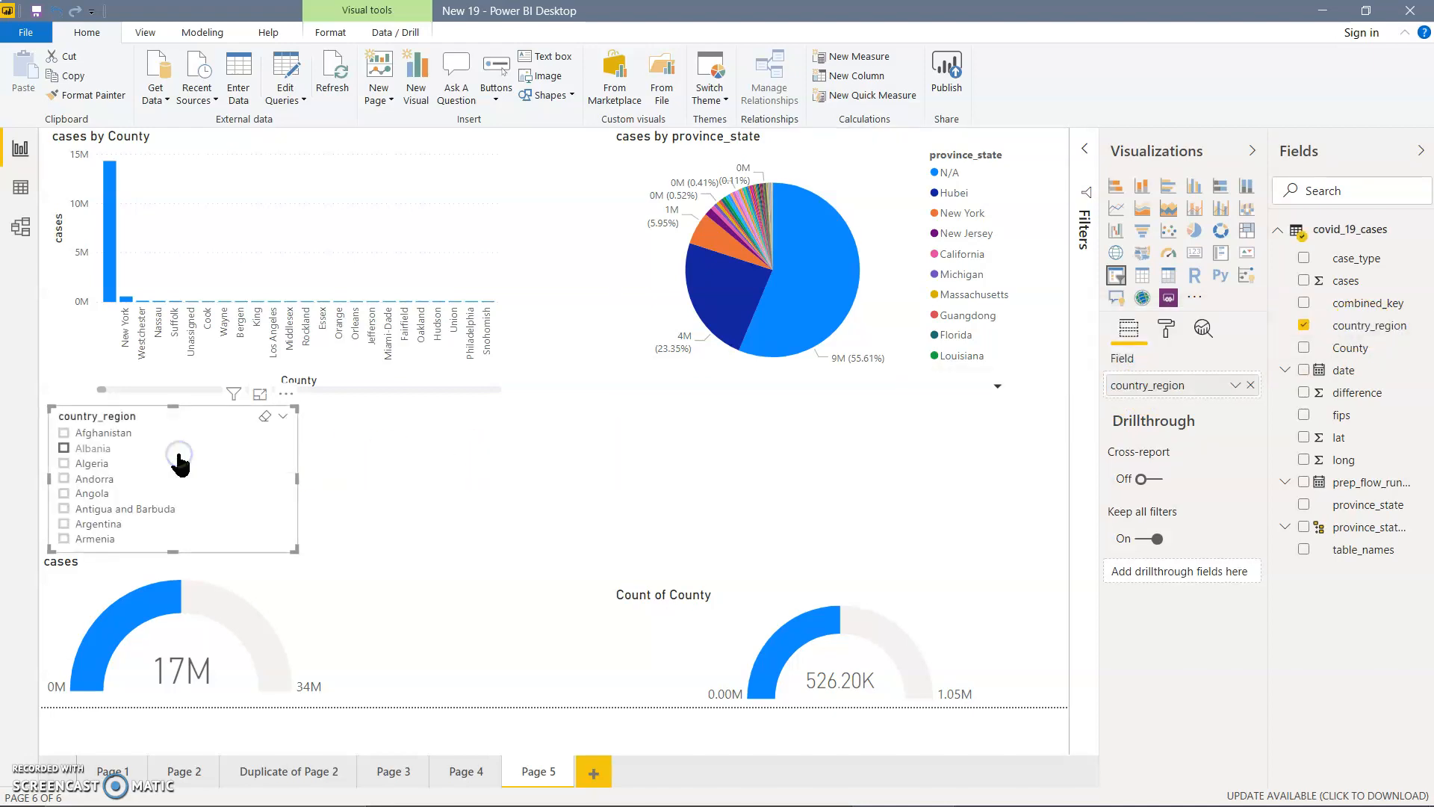
Filter the page to US with the country_region slicer, and shorten the slicer to leave a gap above the cases gauge.
scroll(179, 464, "down", 8)
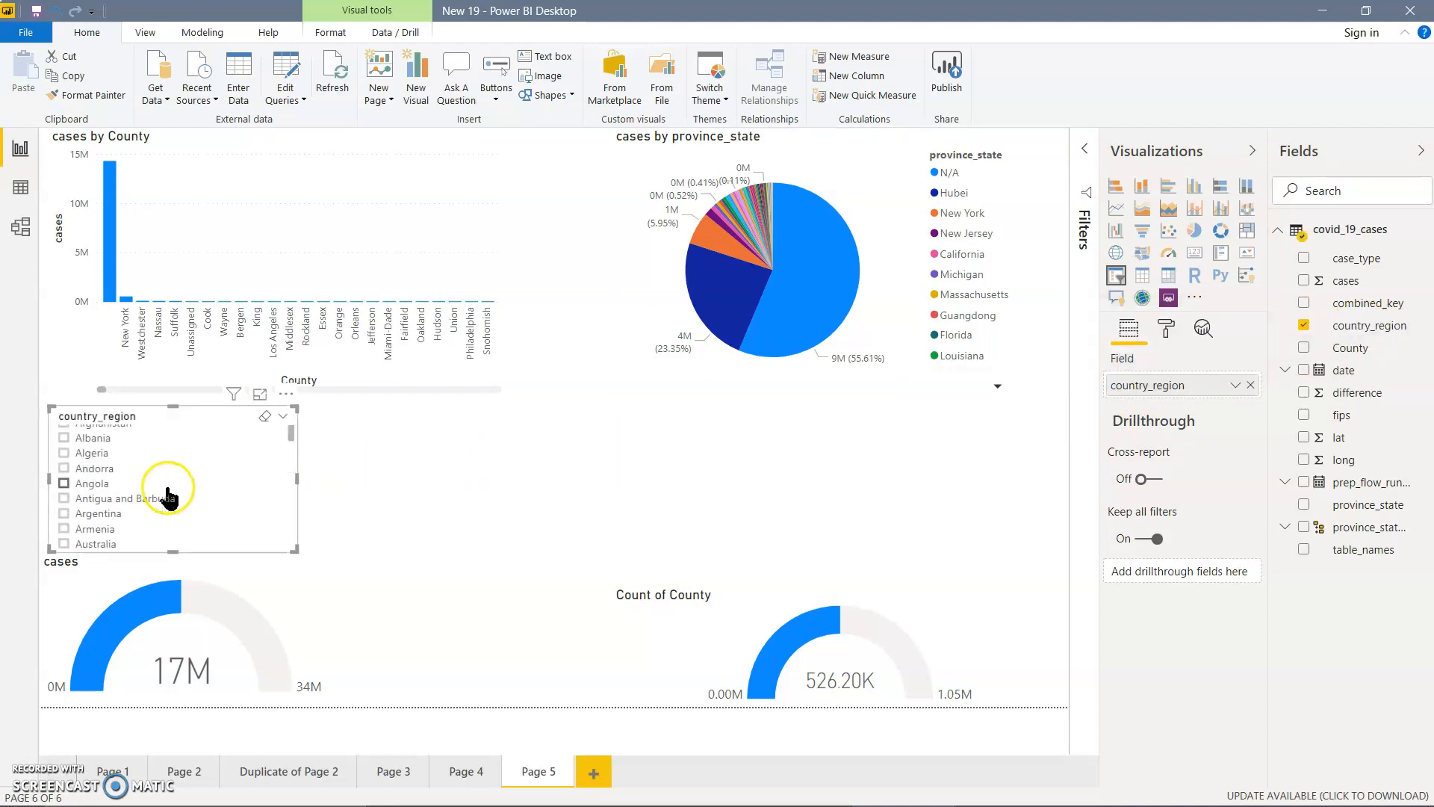
left_click(293, 498)
left_click_drag(292, 498, 282, 551)
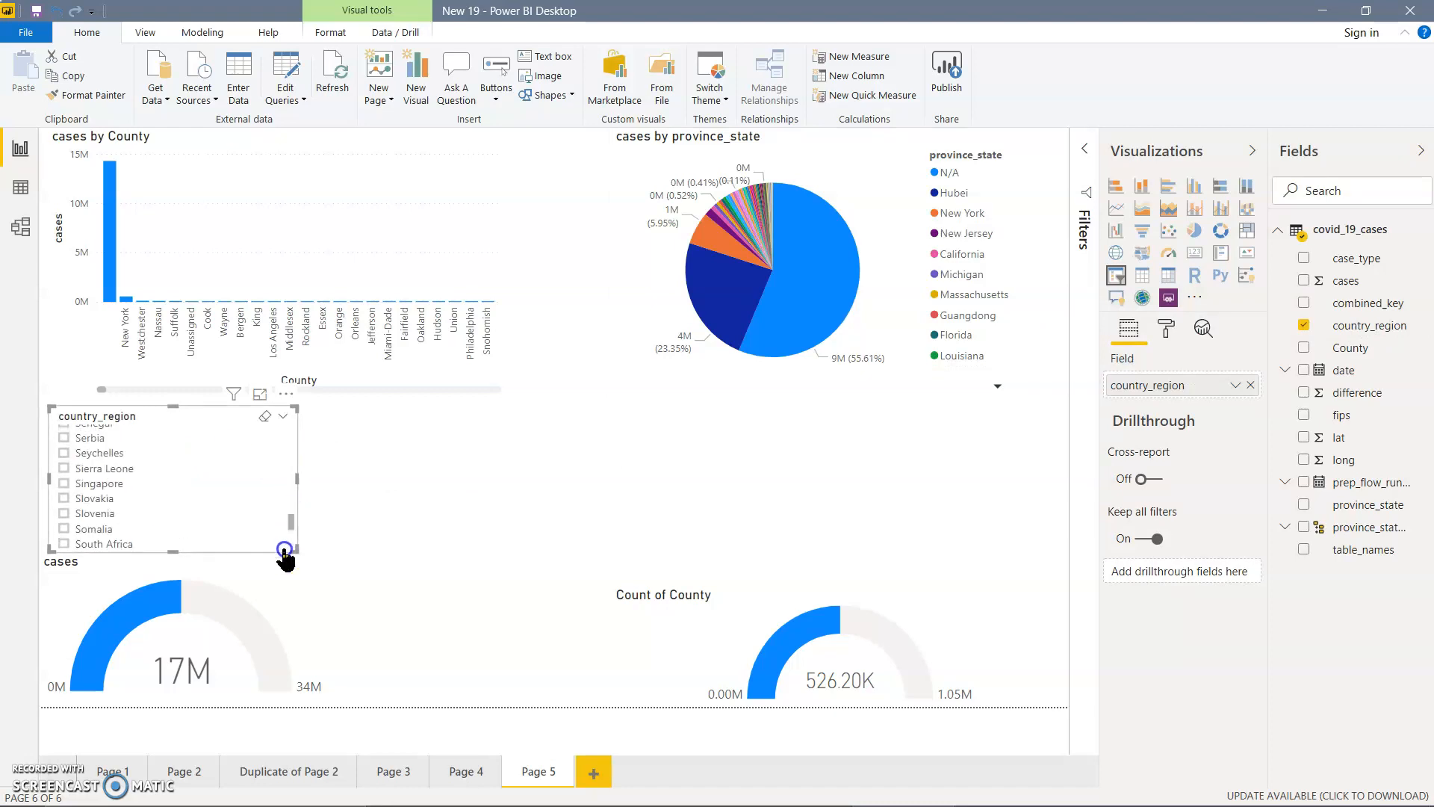
scroll(244, 487, "down", 5)
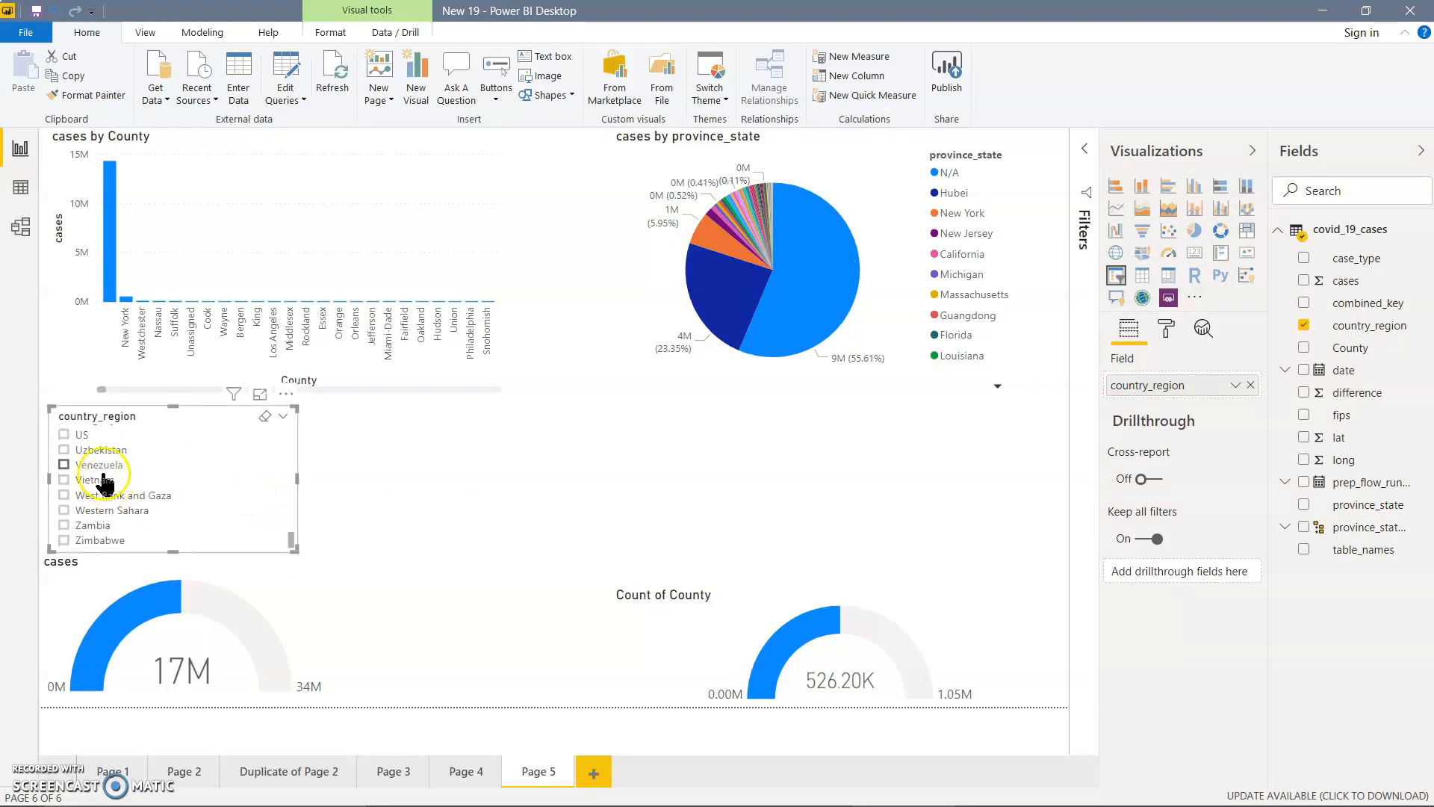
left_click(81, 437)
left_click(161, 555)
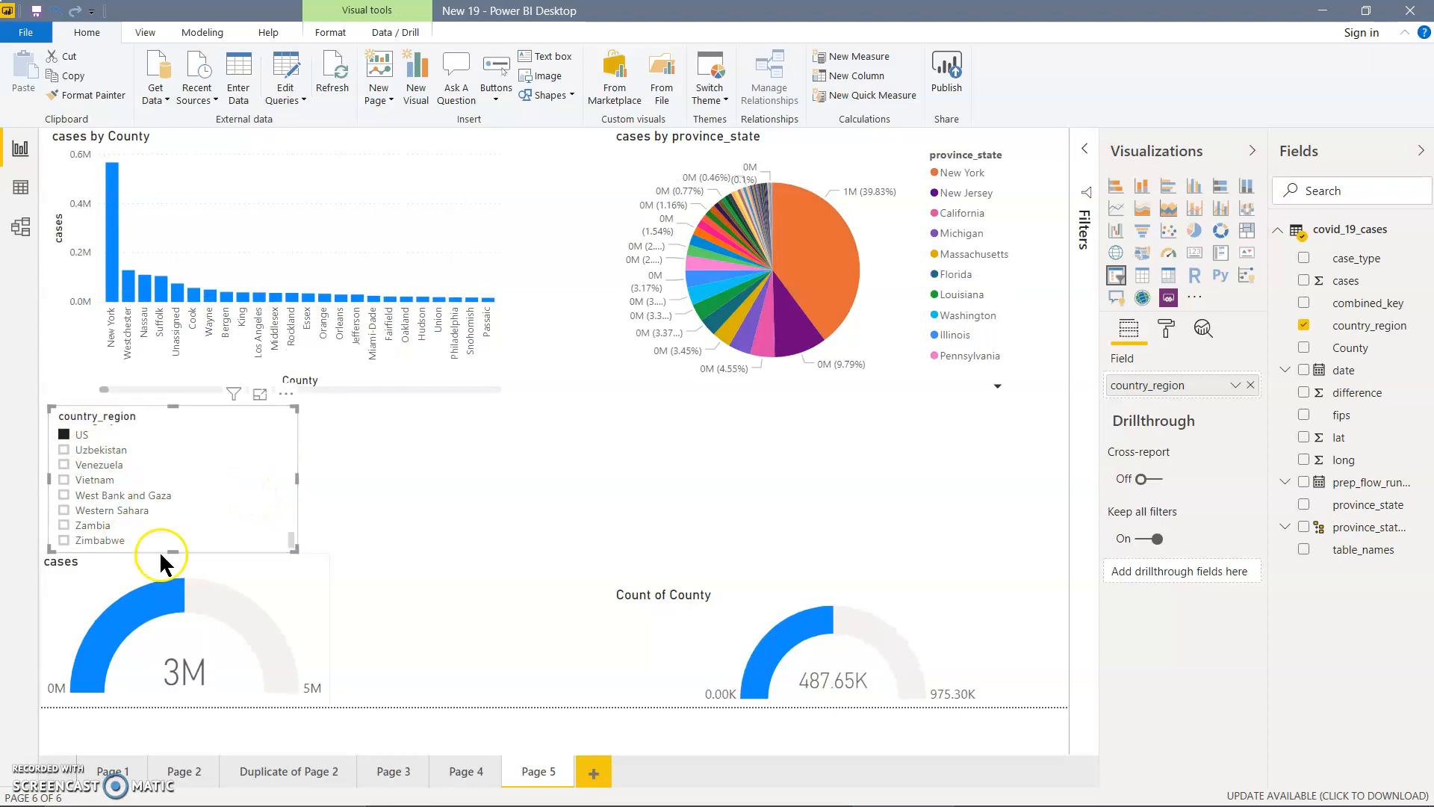
left_click_drag(173, 551, 182, 513)
left_click(352, 499)
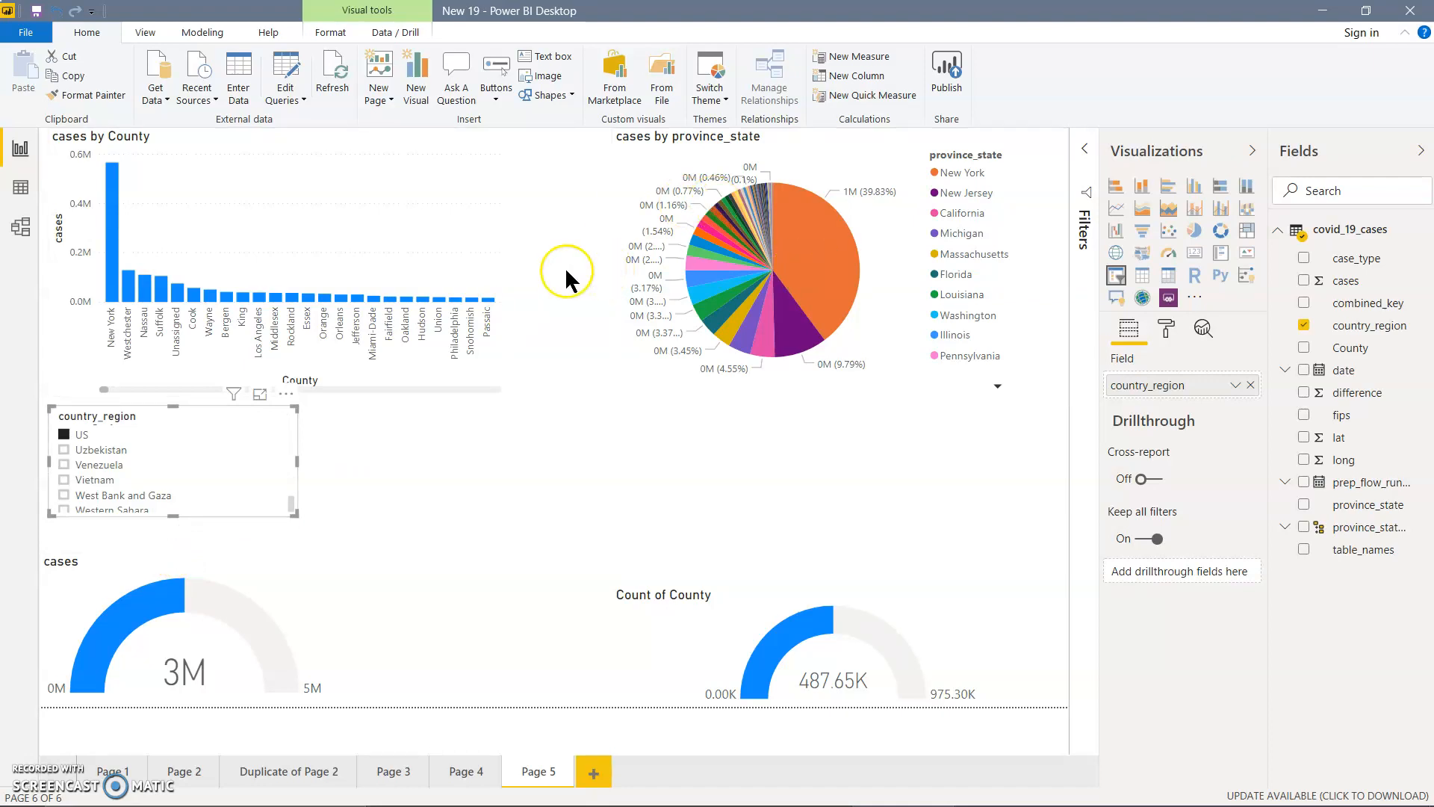
Clear the US filter and test cross-highlighting with the tallest county column and the pie chart's N/A slice.
left_click(64, 436)
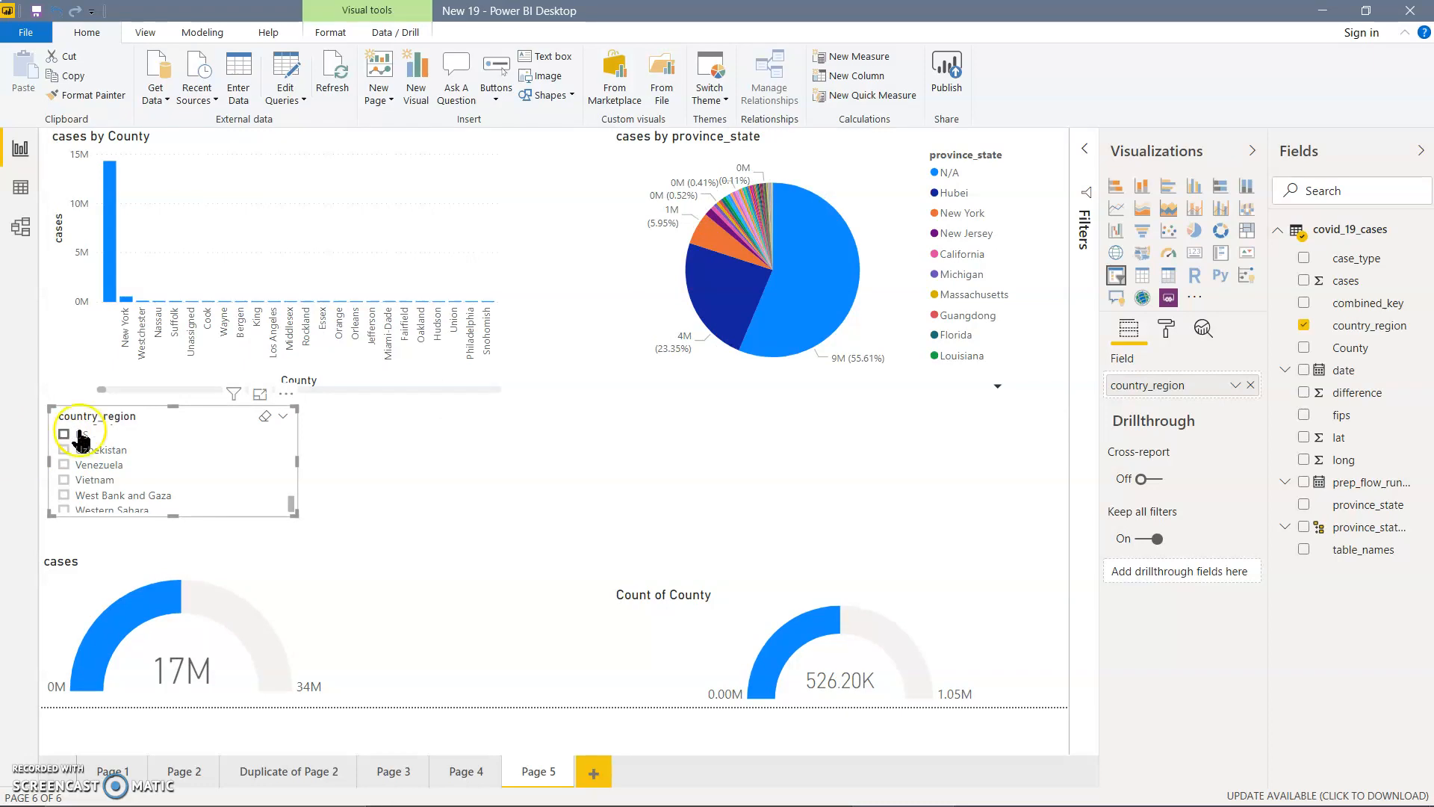
left_click(110, 267)
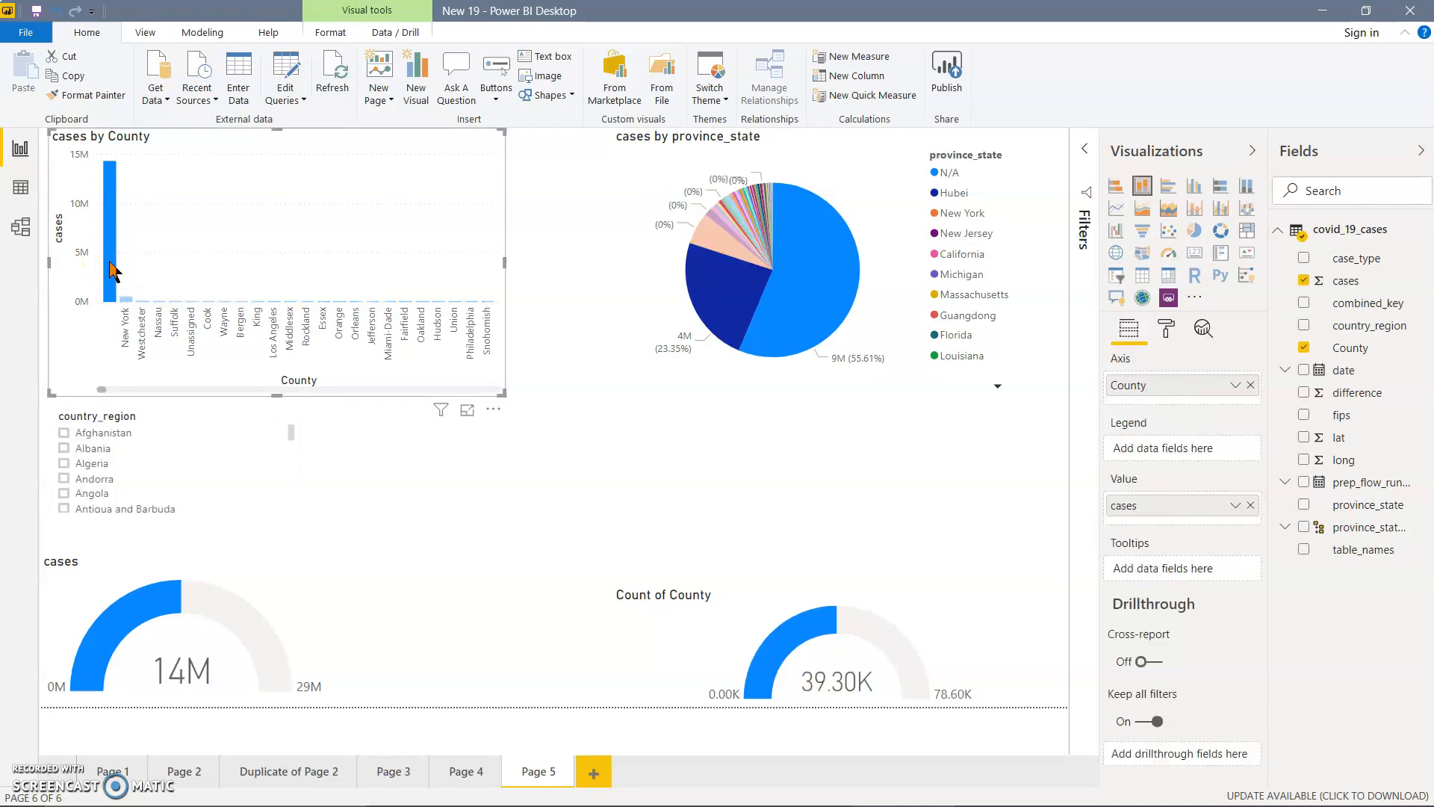
left_click(820, 295)
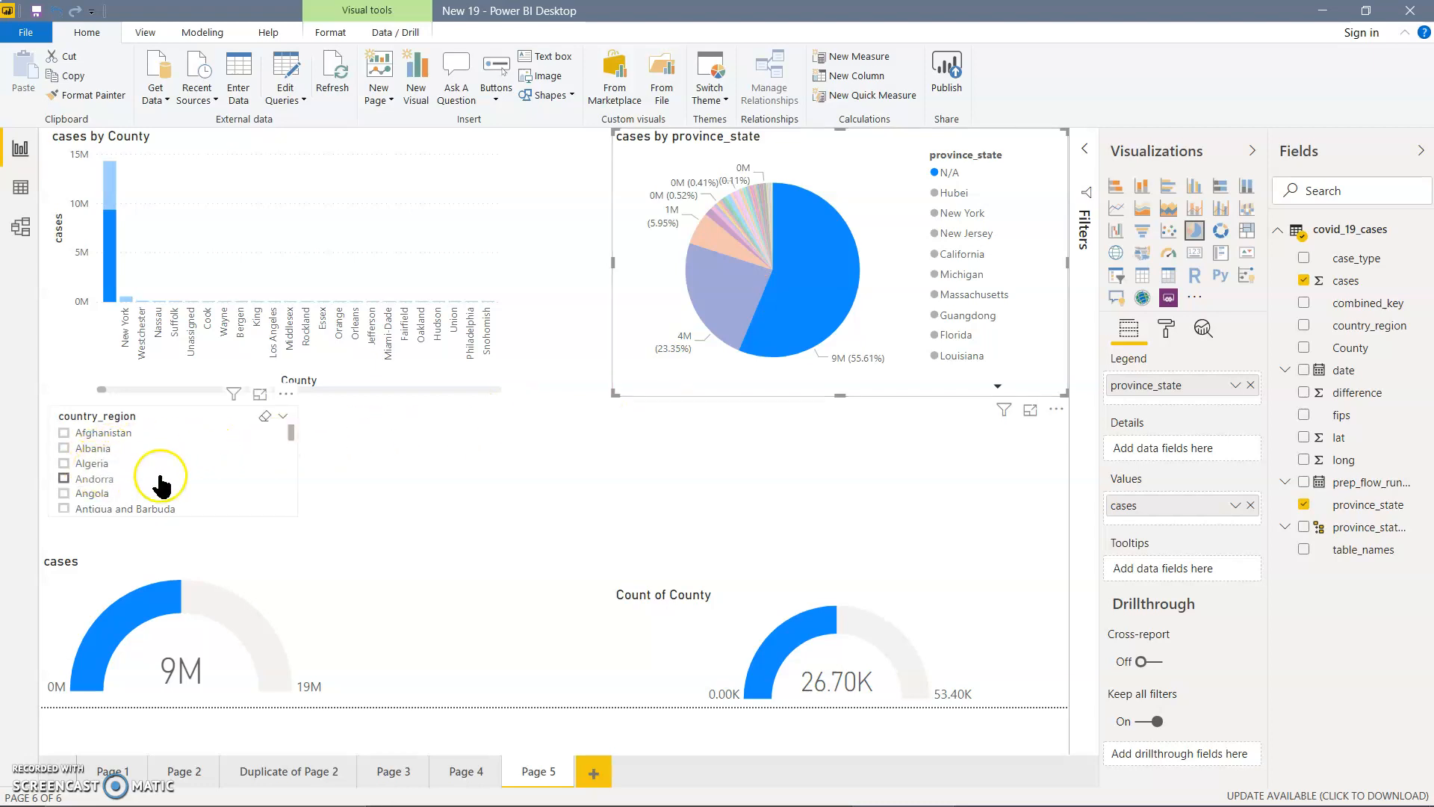
Filter the report page to US again with the country_region slicer.
left_click_drag(291, 431, 290, 543)
scroll(138, 467, "up", 3)
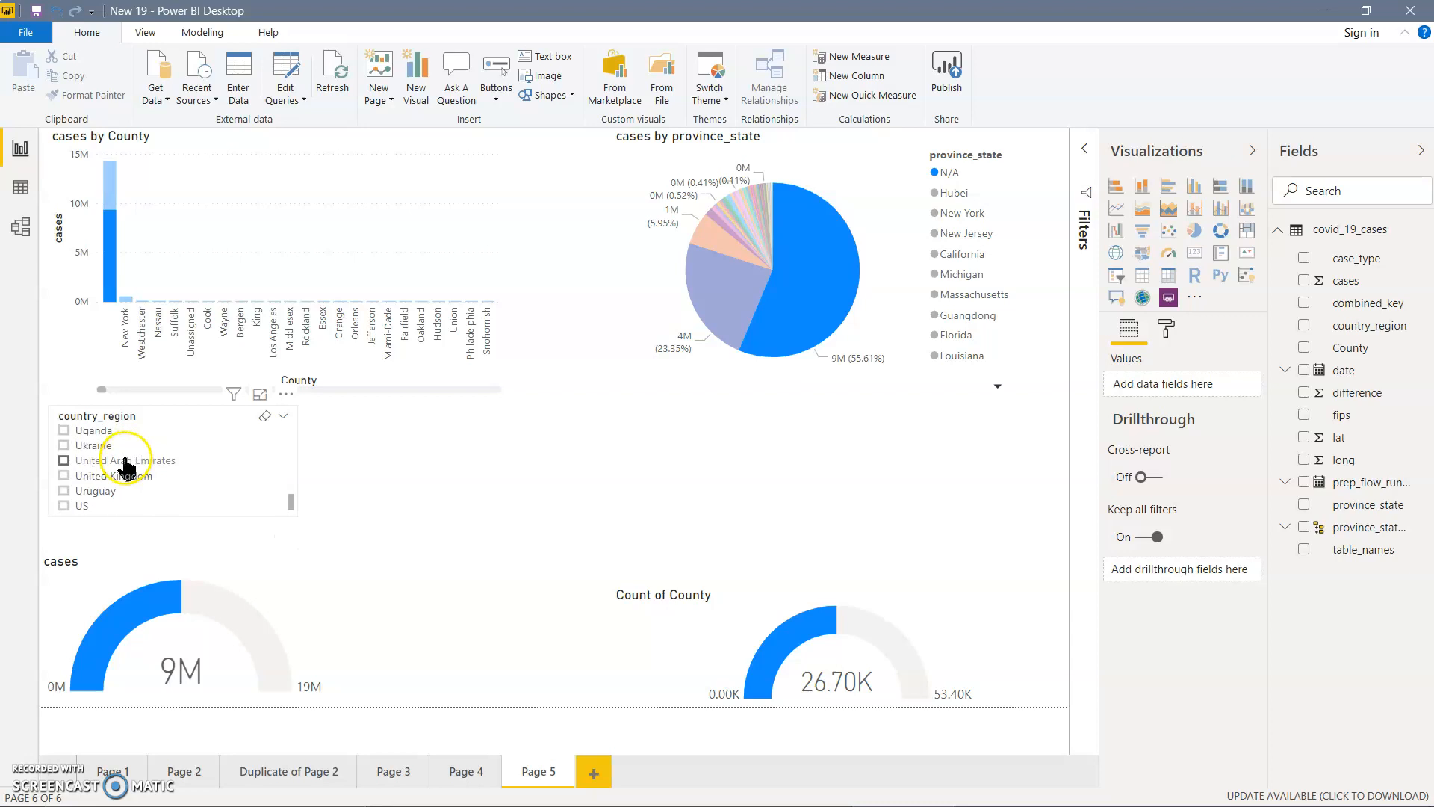
left_click(64, 505)
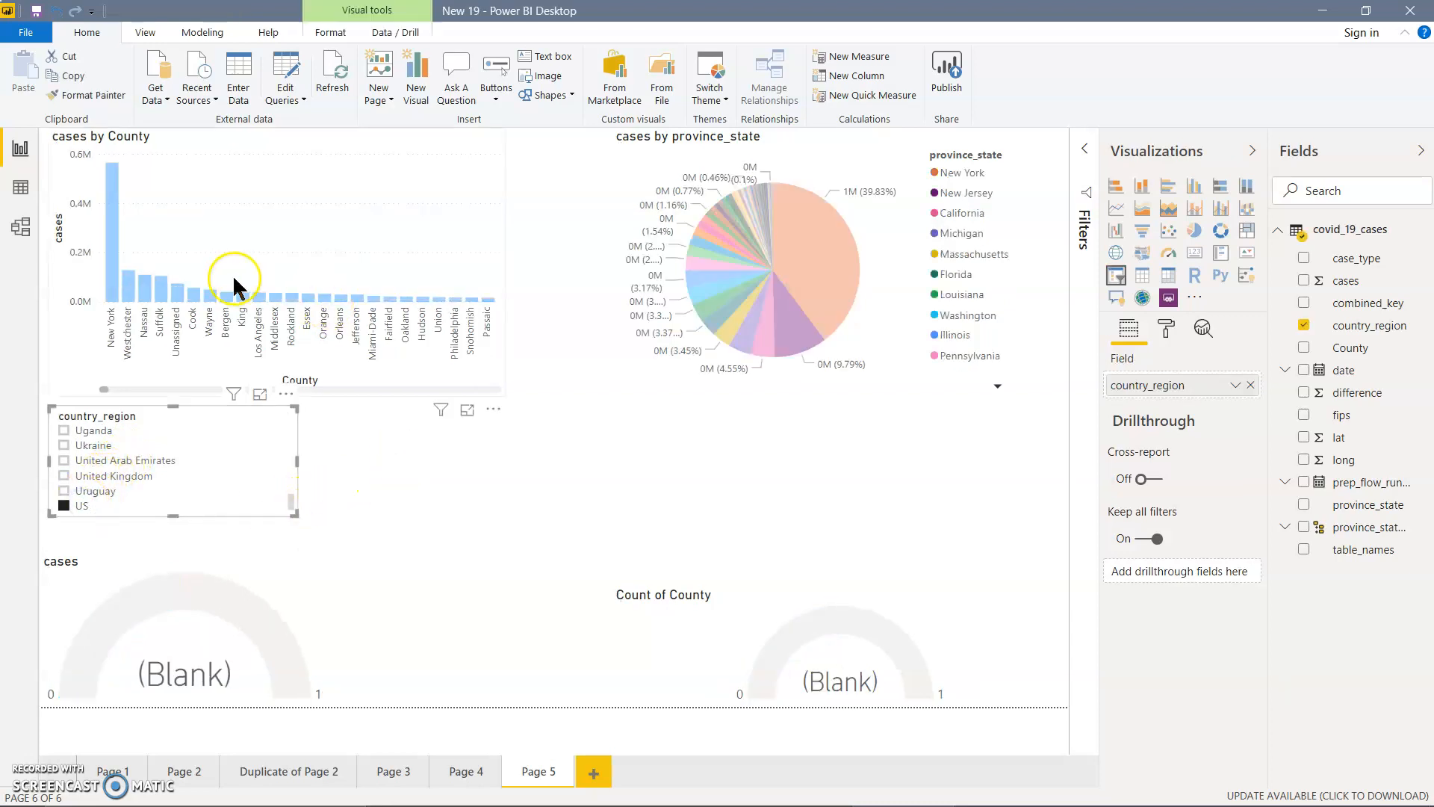
Cross-highlight the page with the New York and New Jersey pie slices, inspect both gauges, and clear the highlighting.
left_click(797, 247)
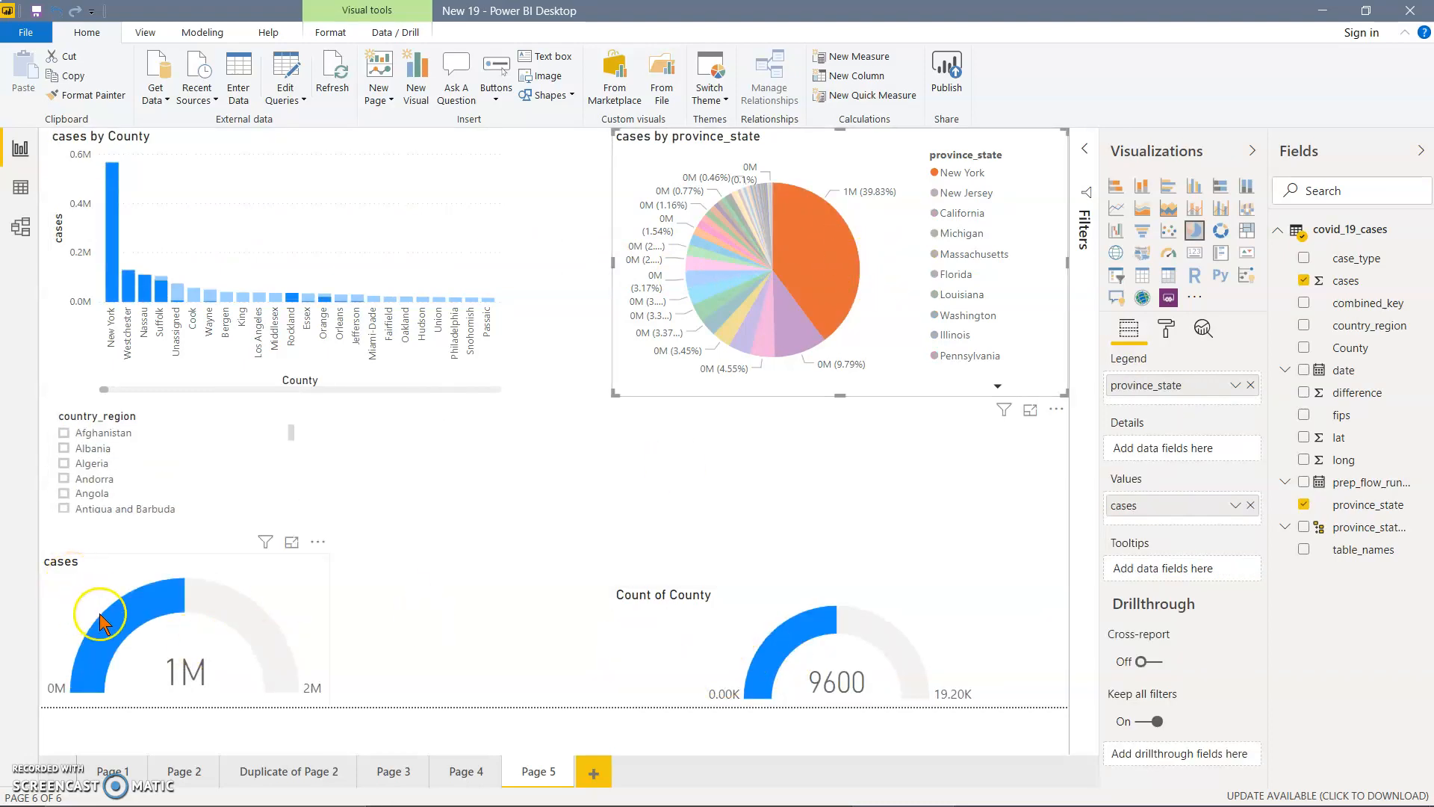
mouse_move(101, 605)
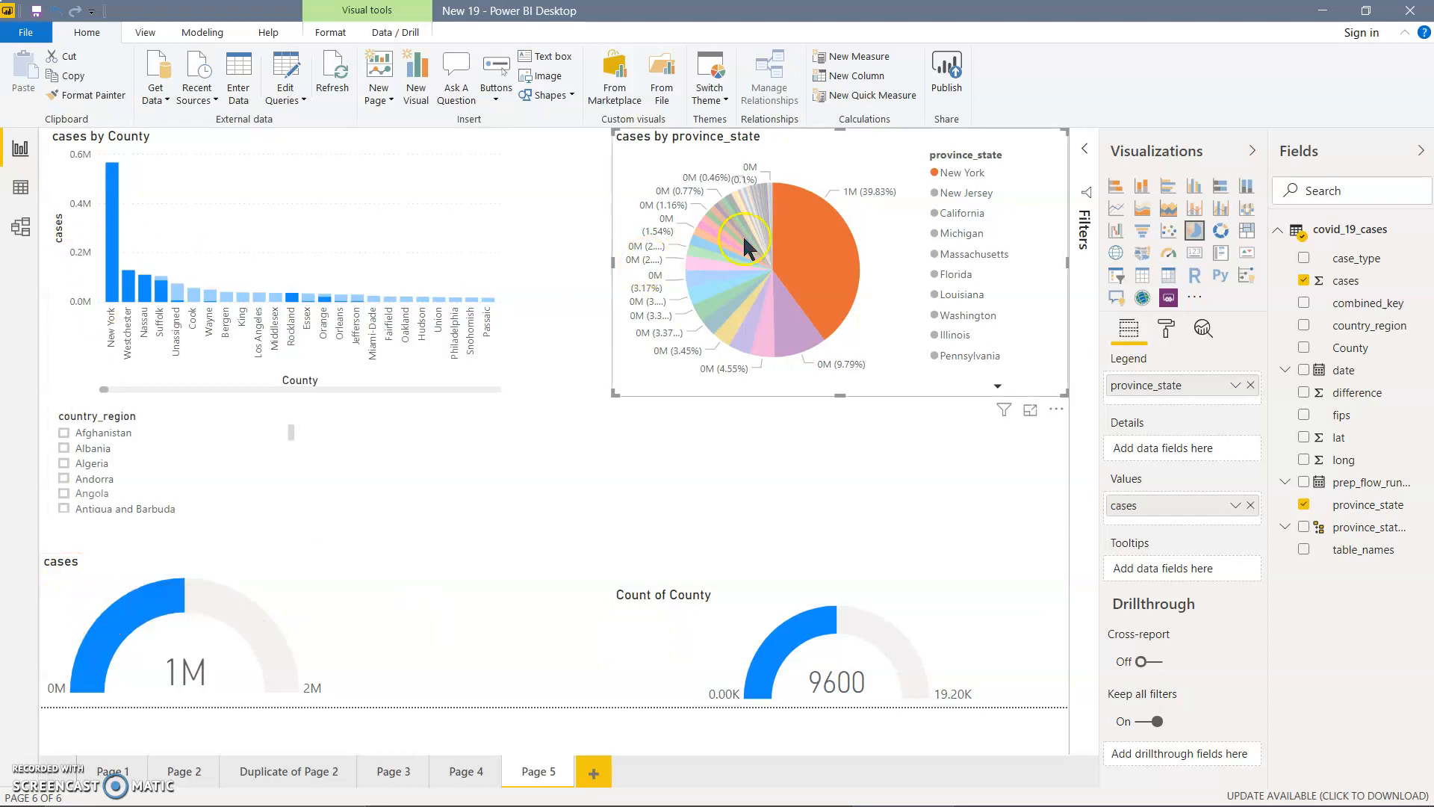
mouse_move(827, 245)
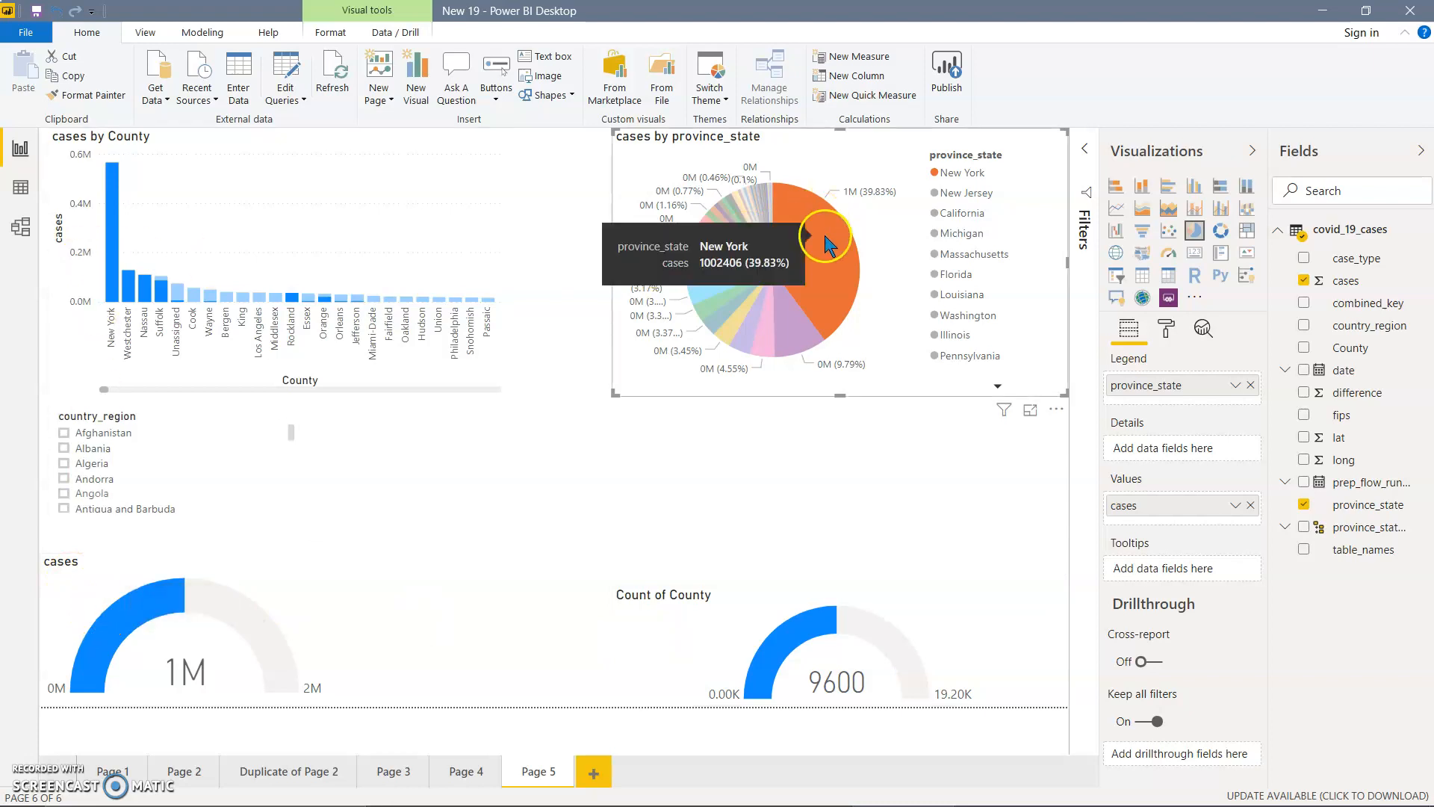
left_click(788, 342)
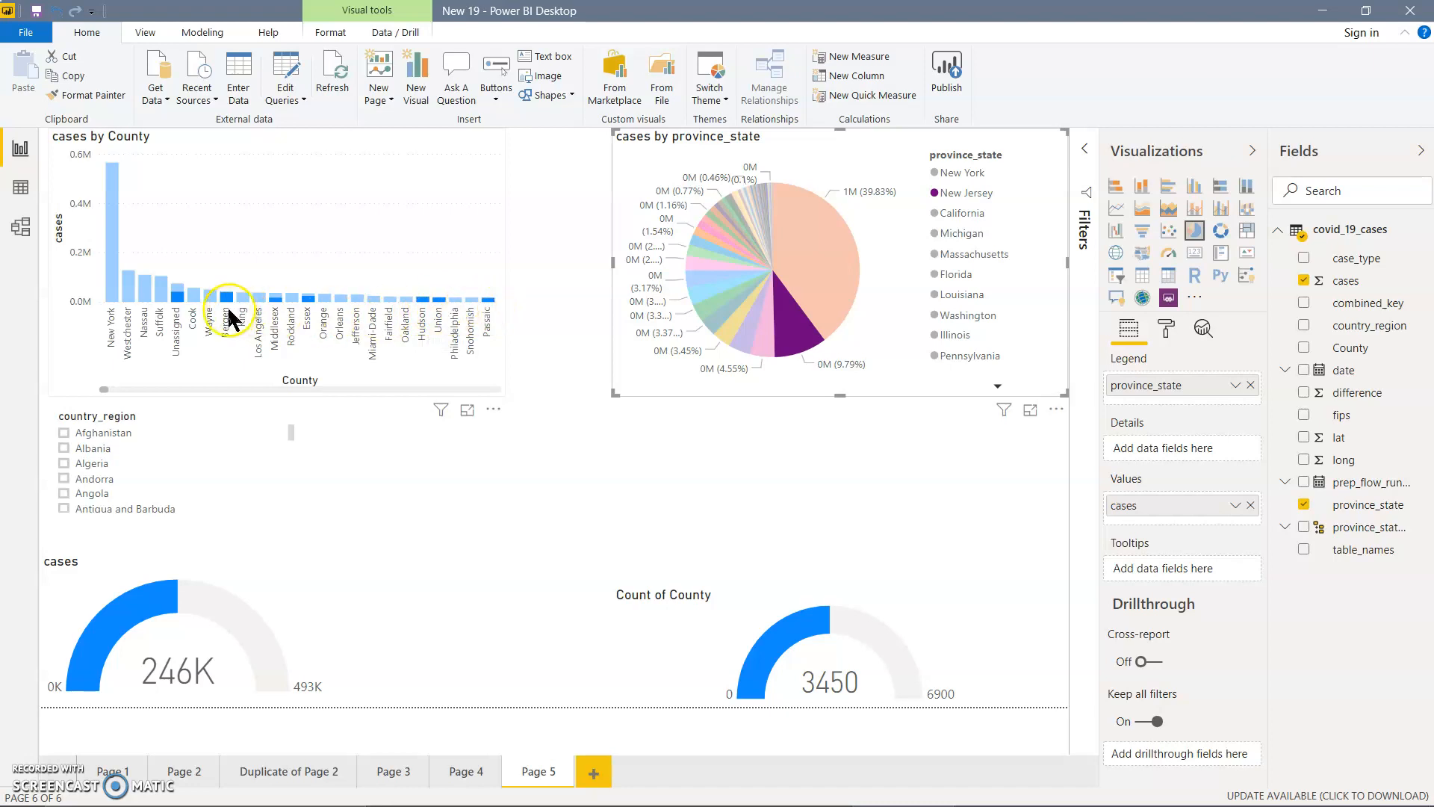
mouse_move(823, 634)
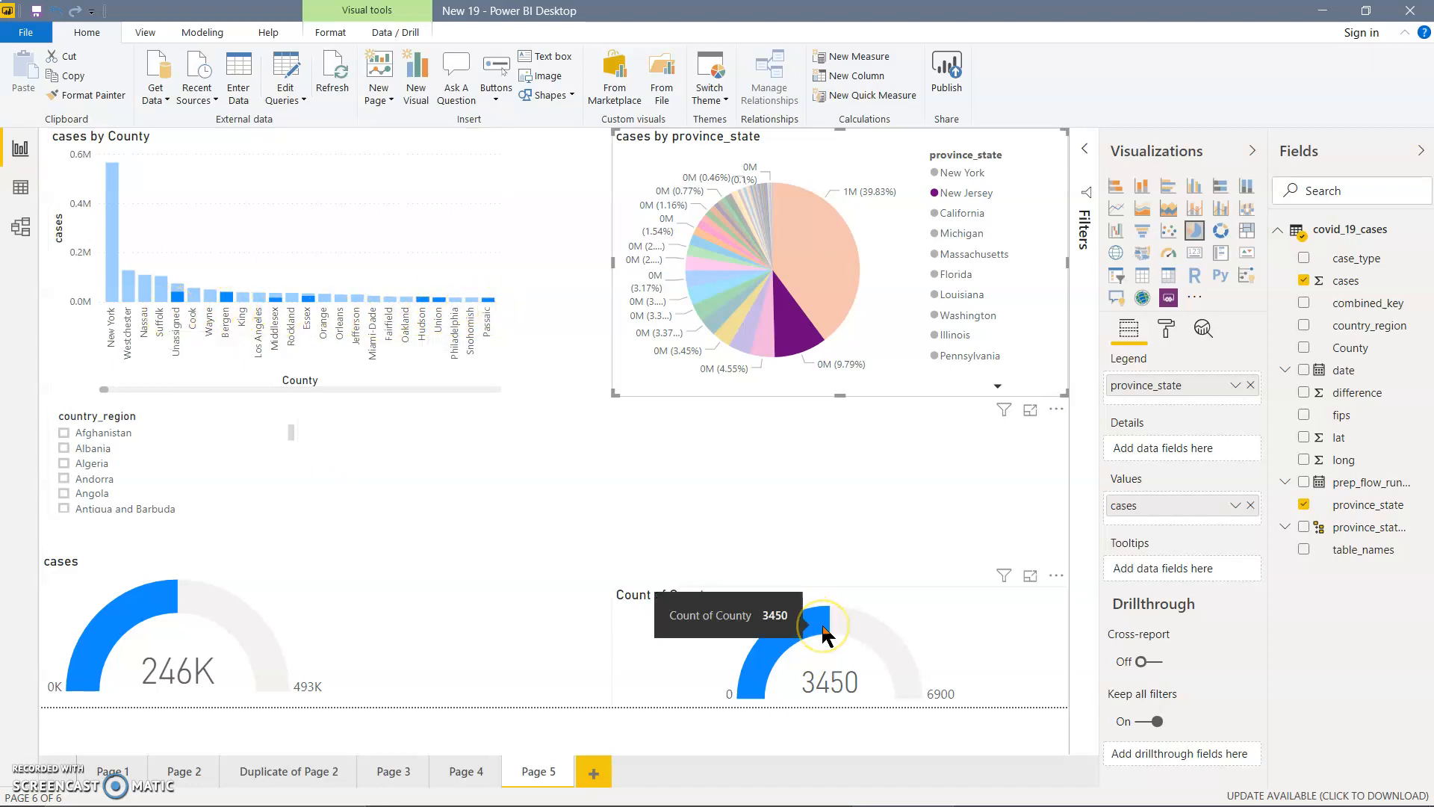
mouse_move(129, 647)
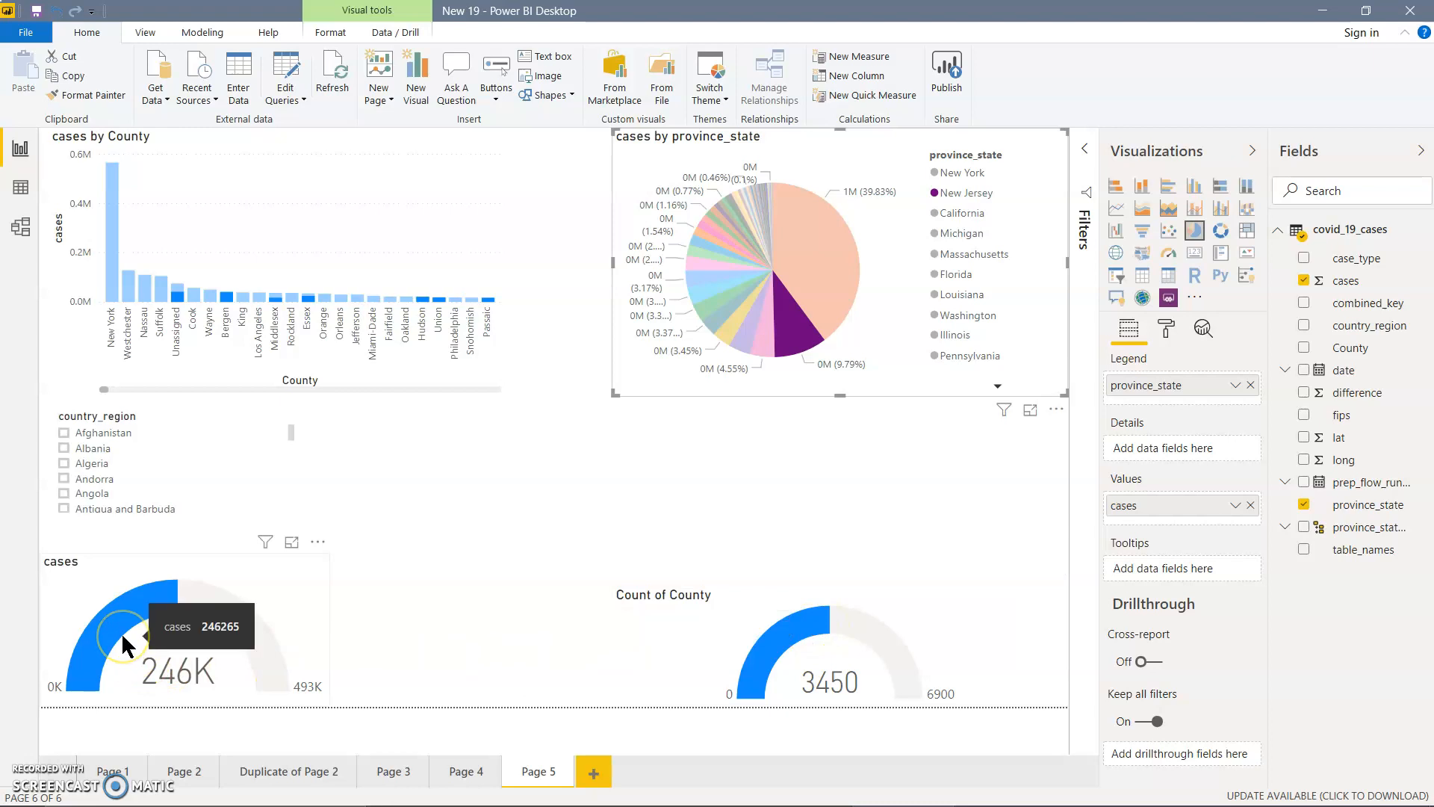
left_click(751, 423)
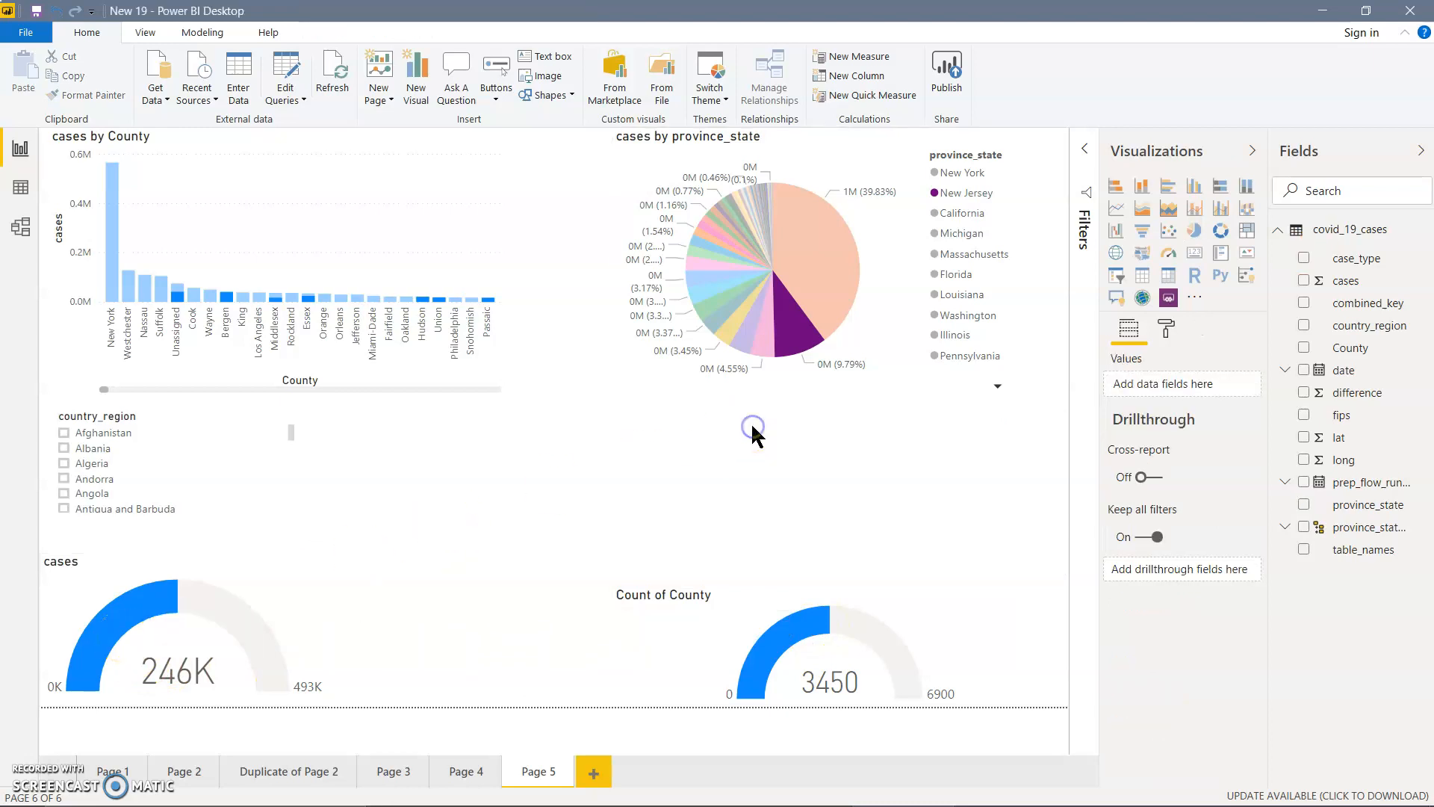
left_click(894, 300)
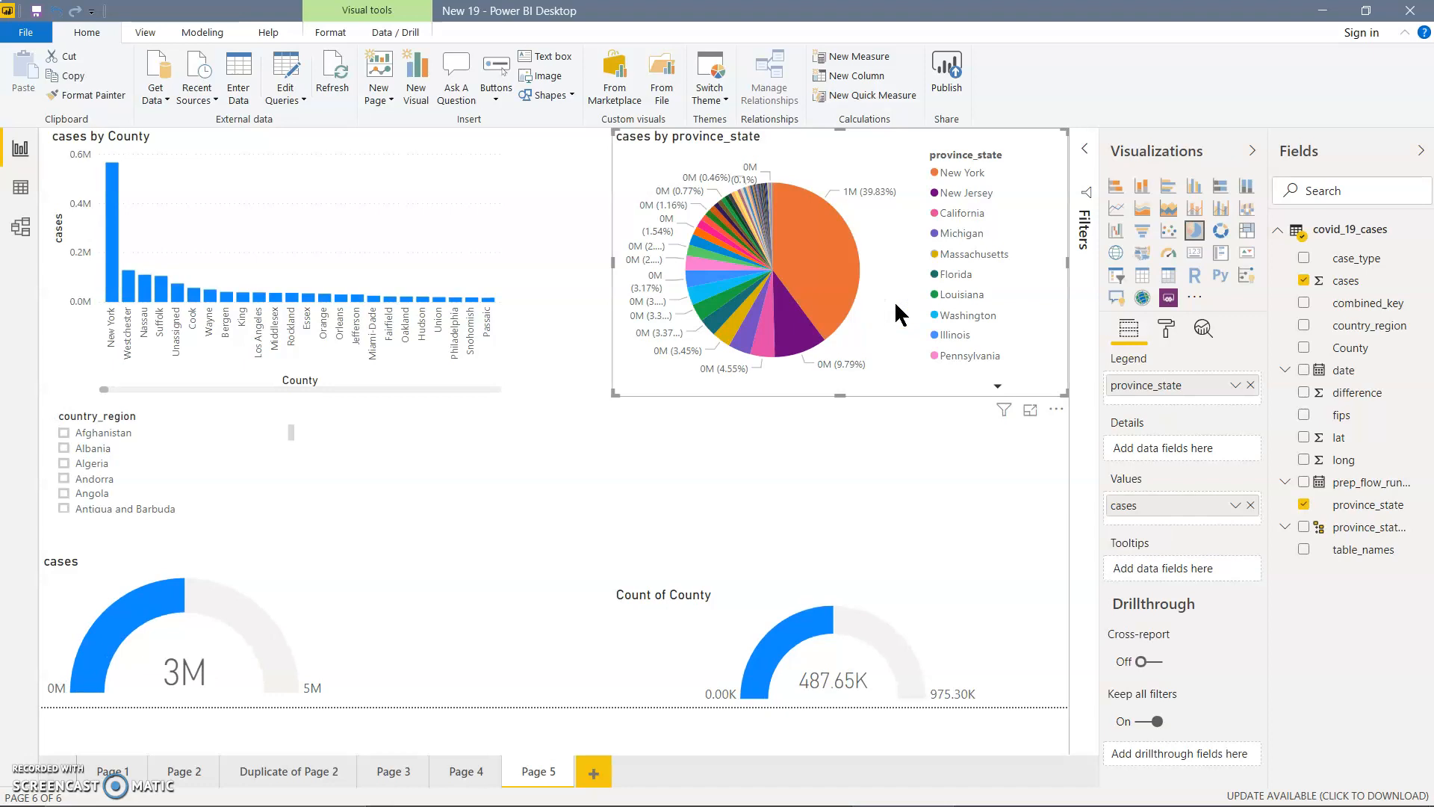
left_click(398, 465)
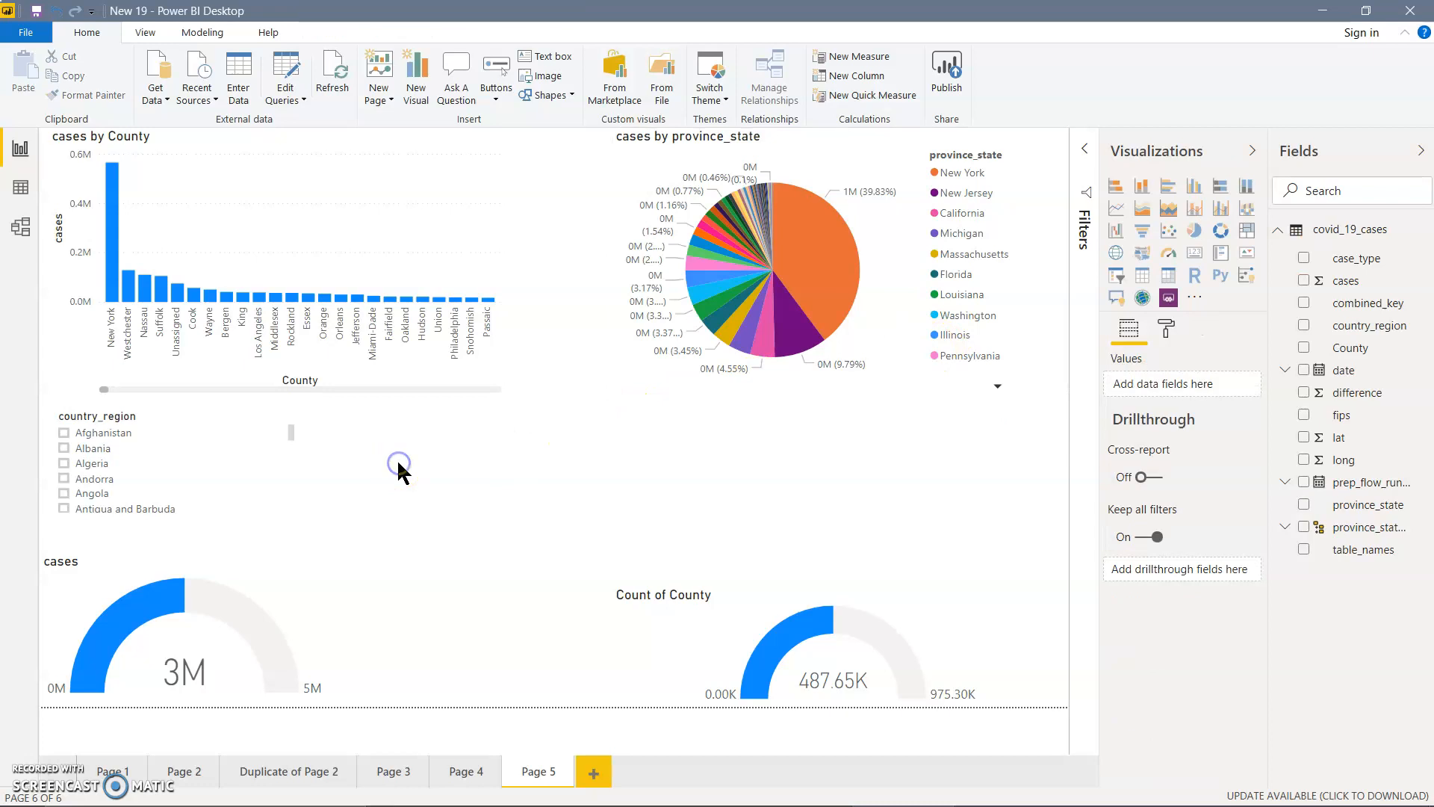
Add a province_state slicer in the empty space beside the country_region slicer.
left_click(1116, 275)
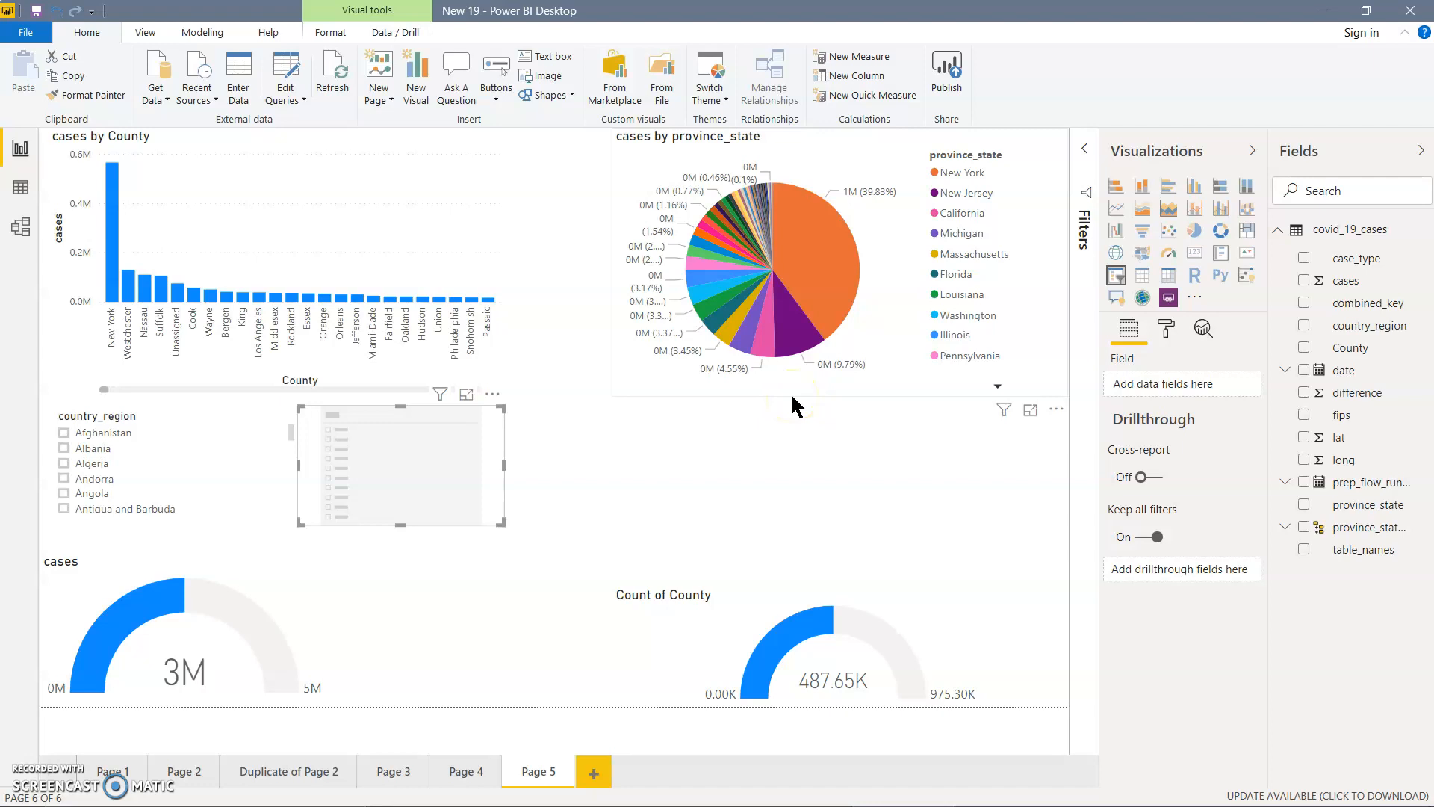
left_click_drag(1375, 504, 405, 445)
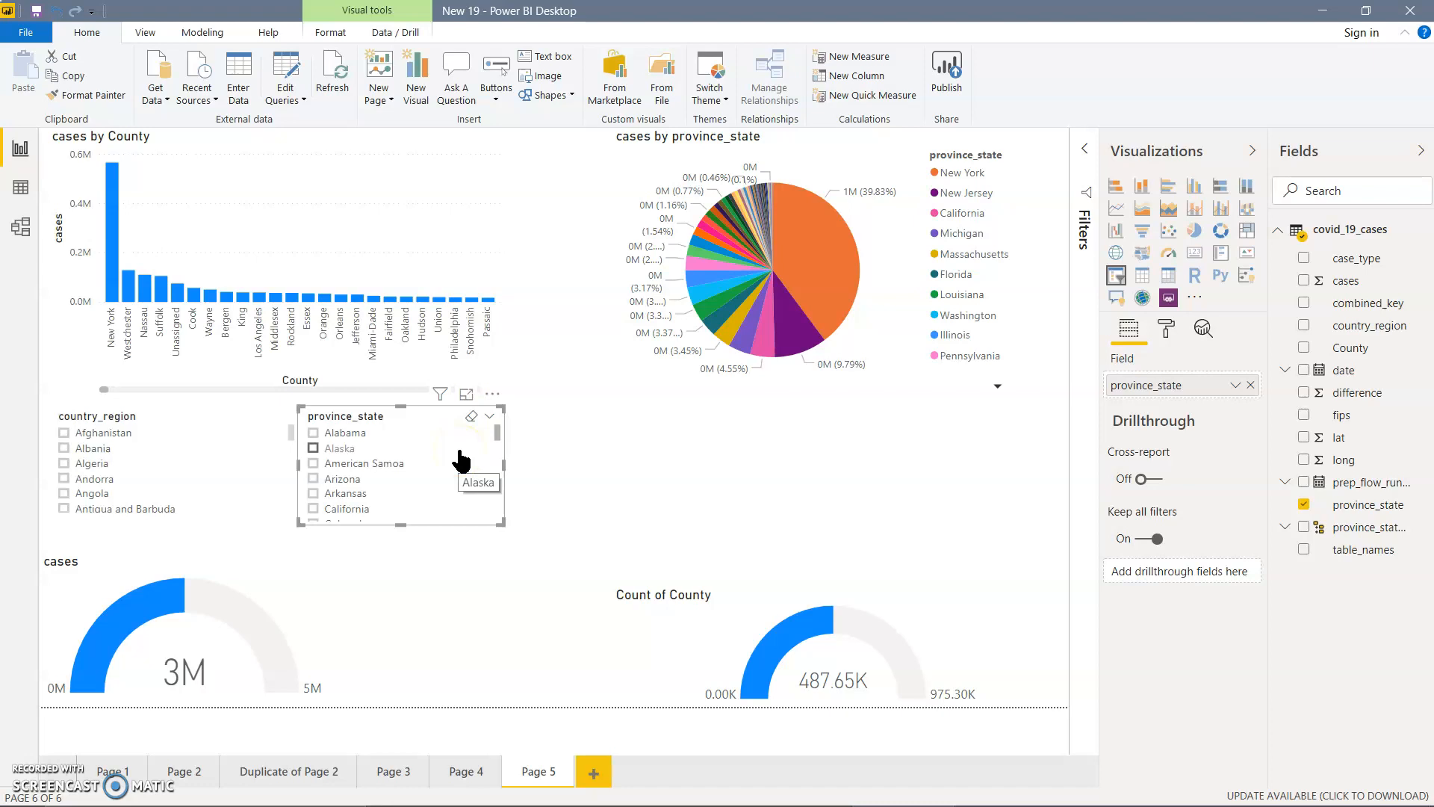
Select Alabama, Alaska, Arizona, Arkansas, California, Colorado, Connecticut, Delaware and District of Columbia together in the province_state slicer.
left_click(339, 449)
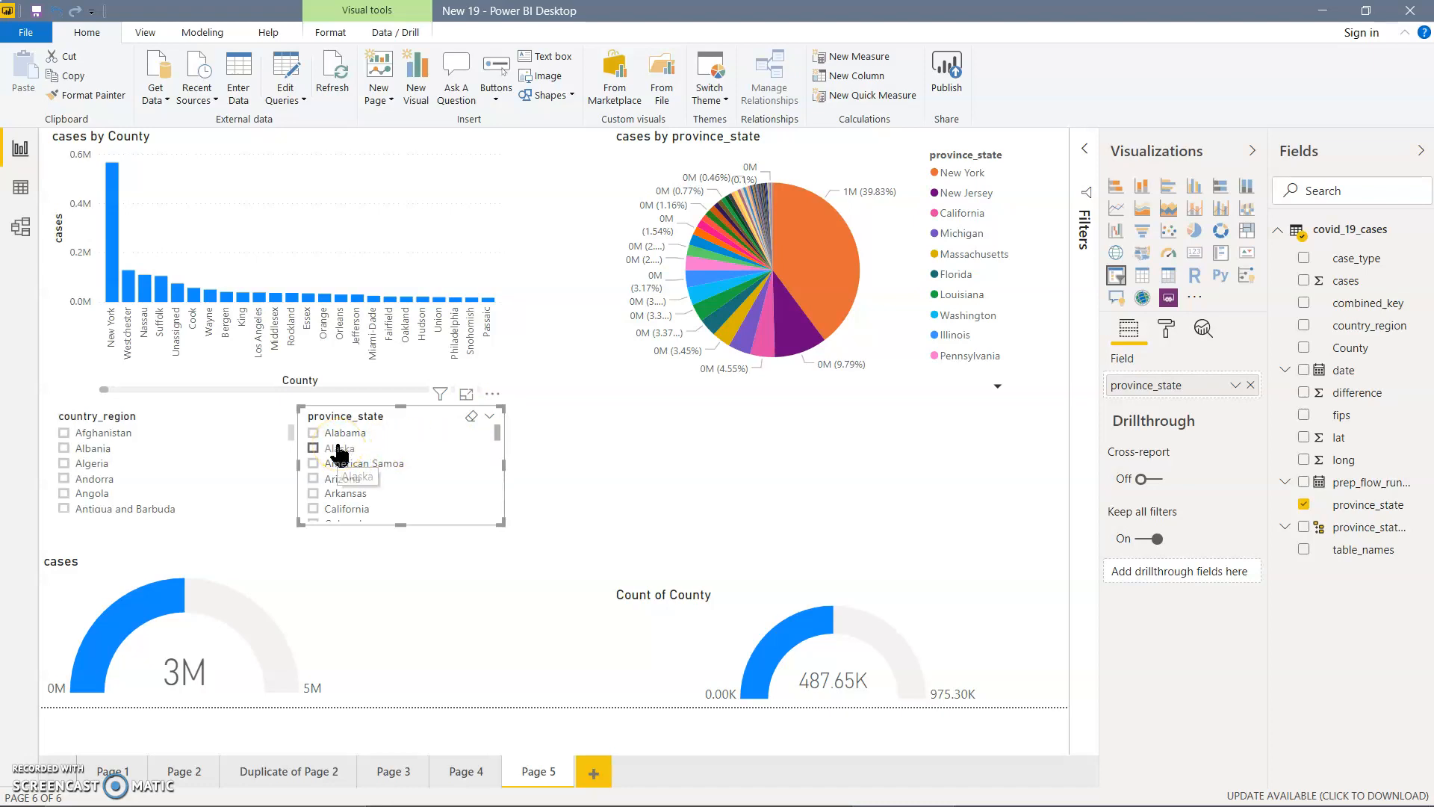
left_click(339, 449)
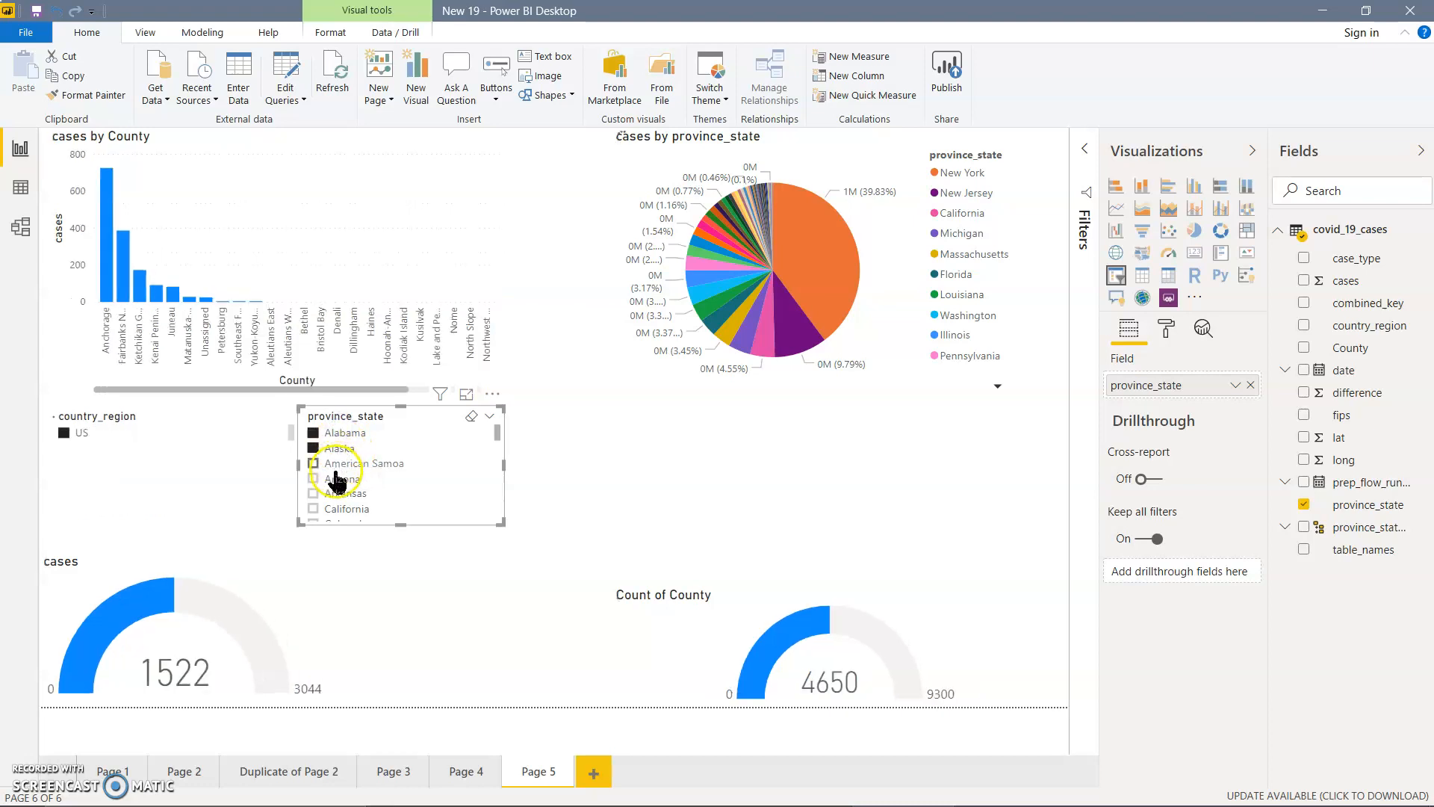
left_click(338, 494)
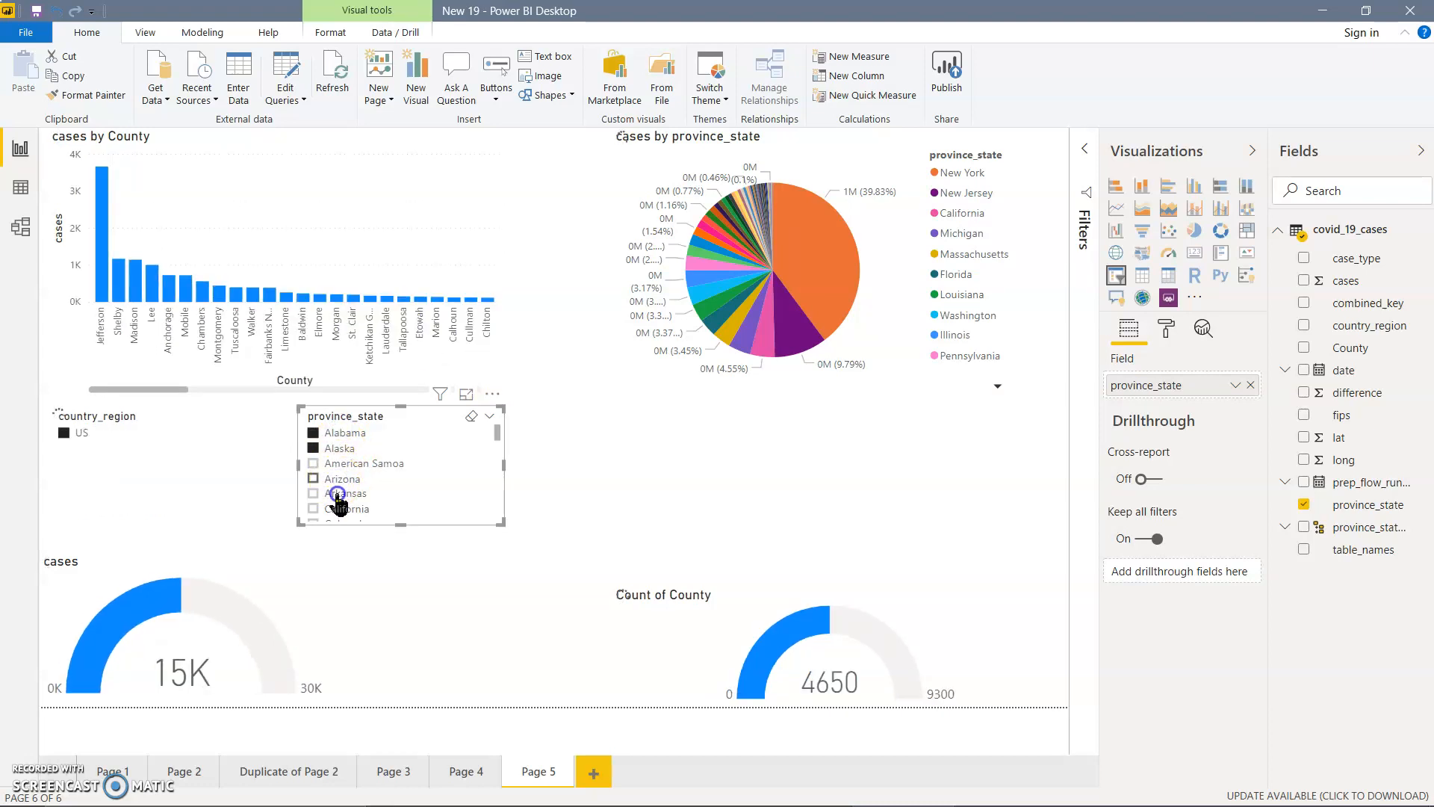
left_click(340, 510)
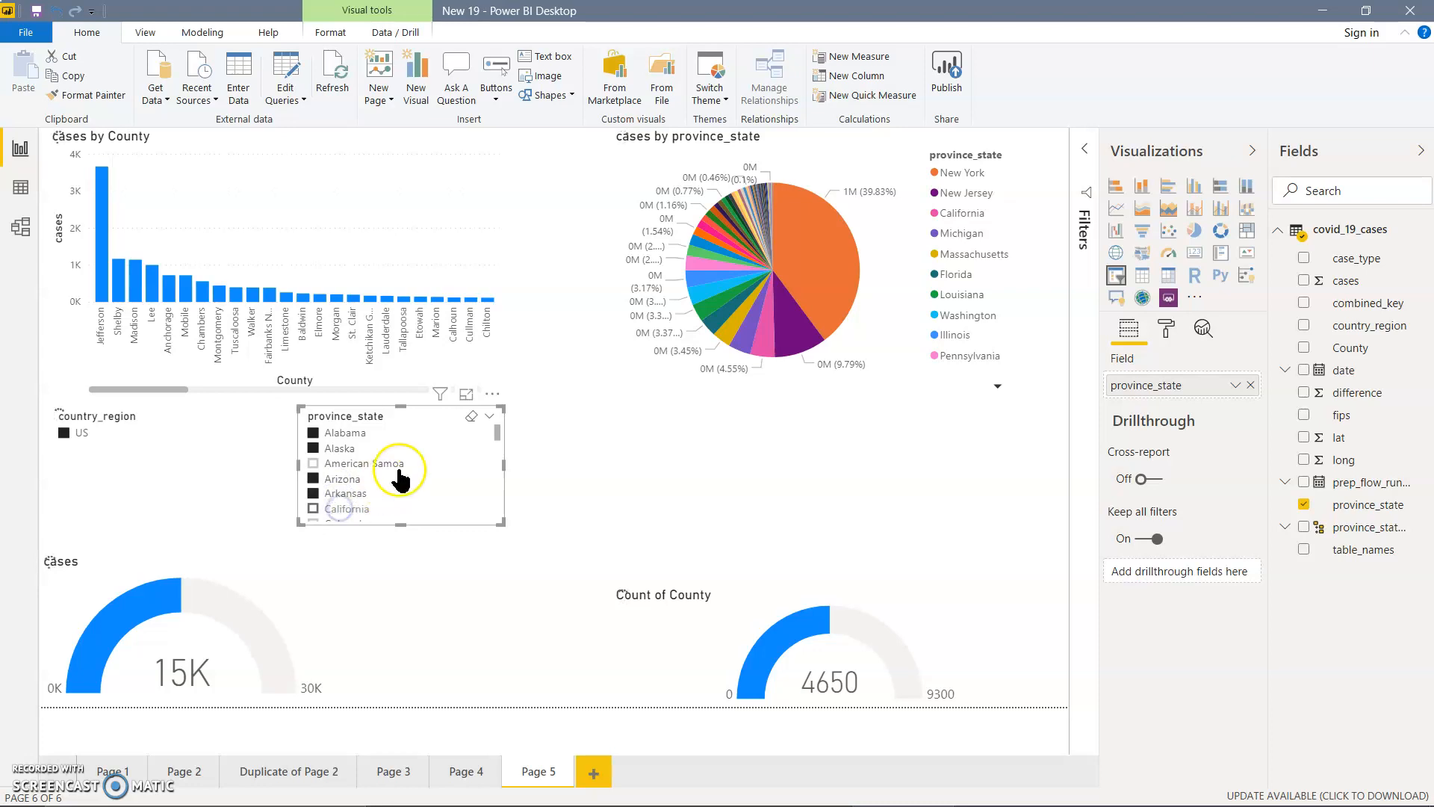
scroll(403, 478, "down", 1)
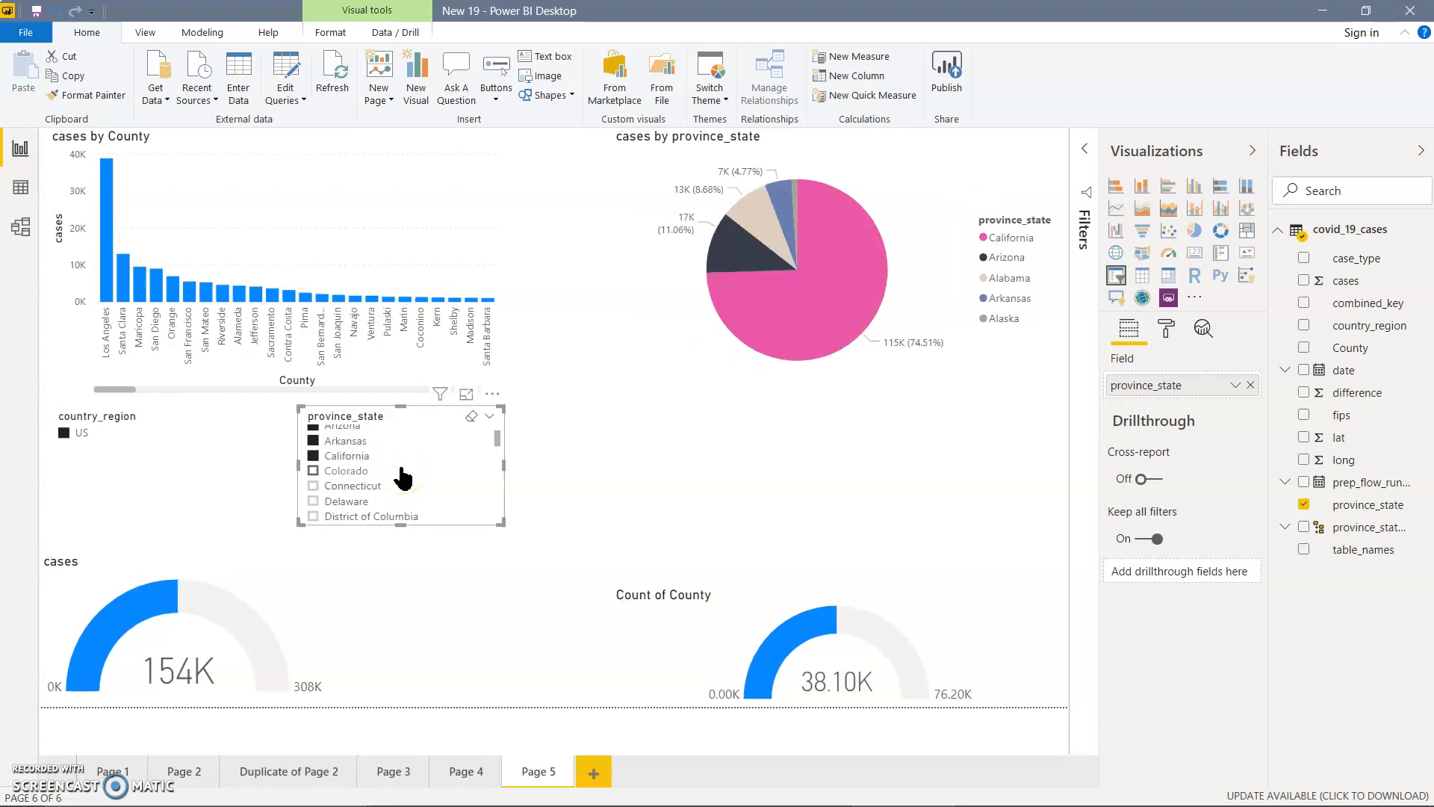
left_click(337, 472)
left_click(337, 485)
left_click(336, 501)
left_click(340, 515)
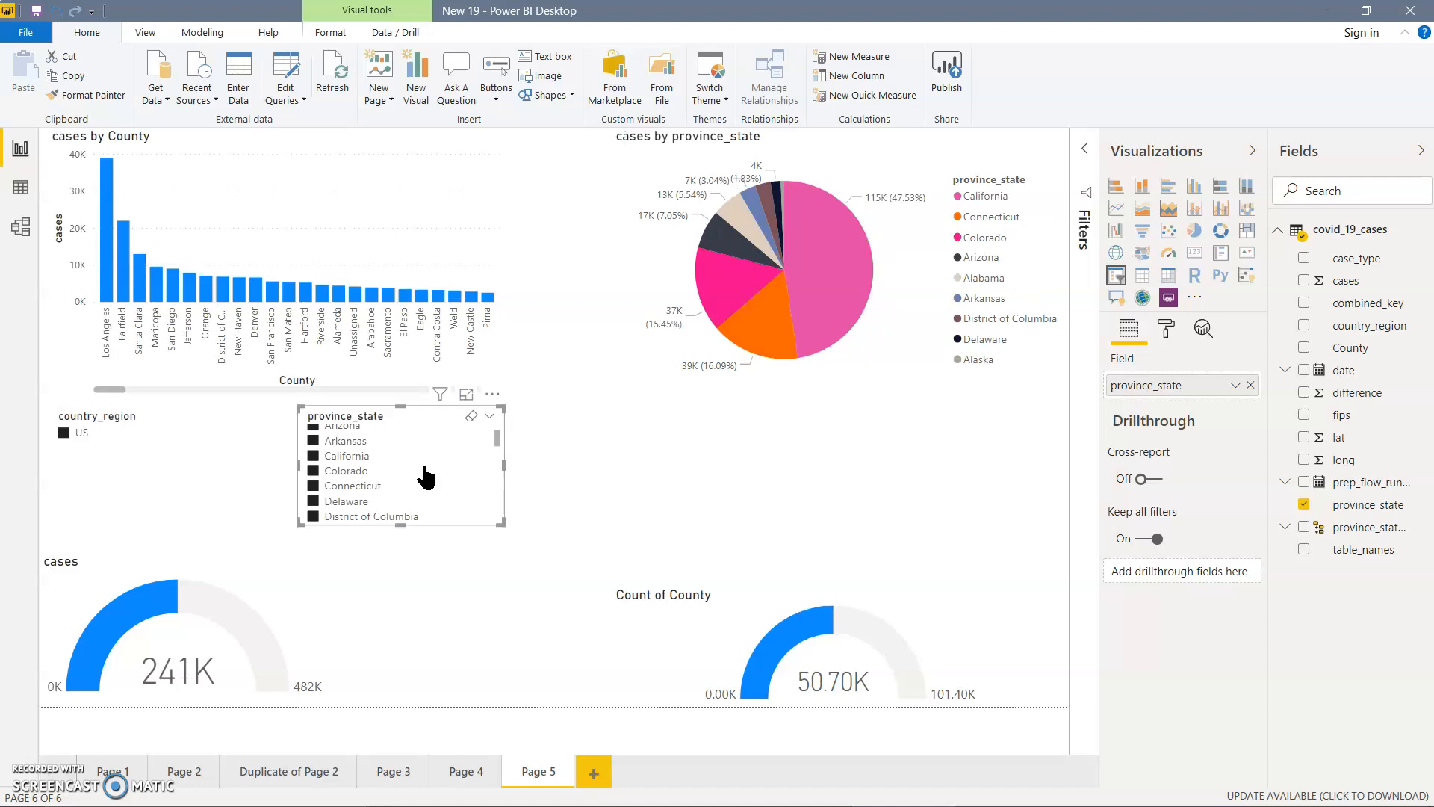
Add Florida, Georgia, Hawaii, Idaho, Illinois, Indiana, Iowa, Kansas and Kentucky to the province_state slicer selection.
scroll(426, 477, "down", 1)
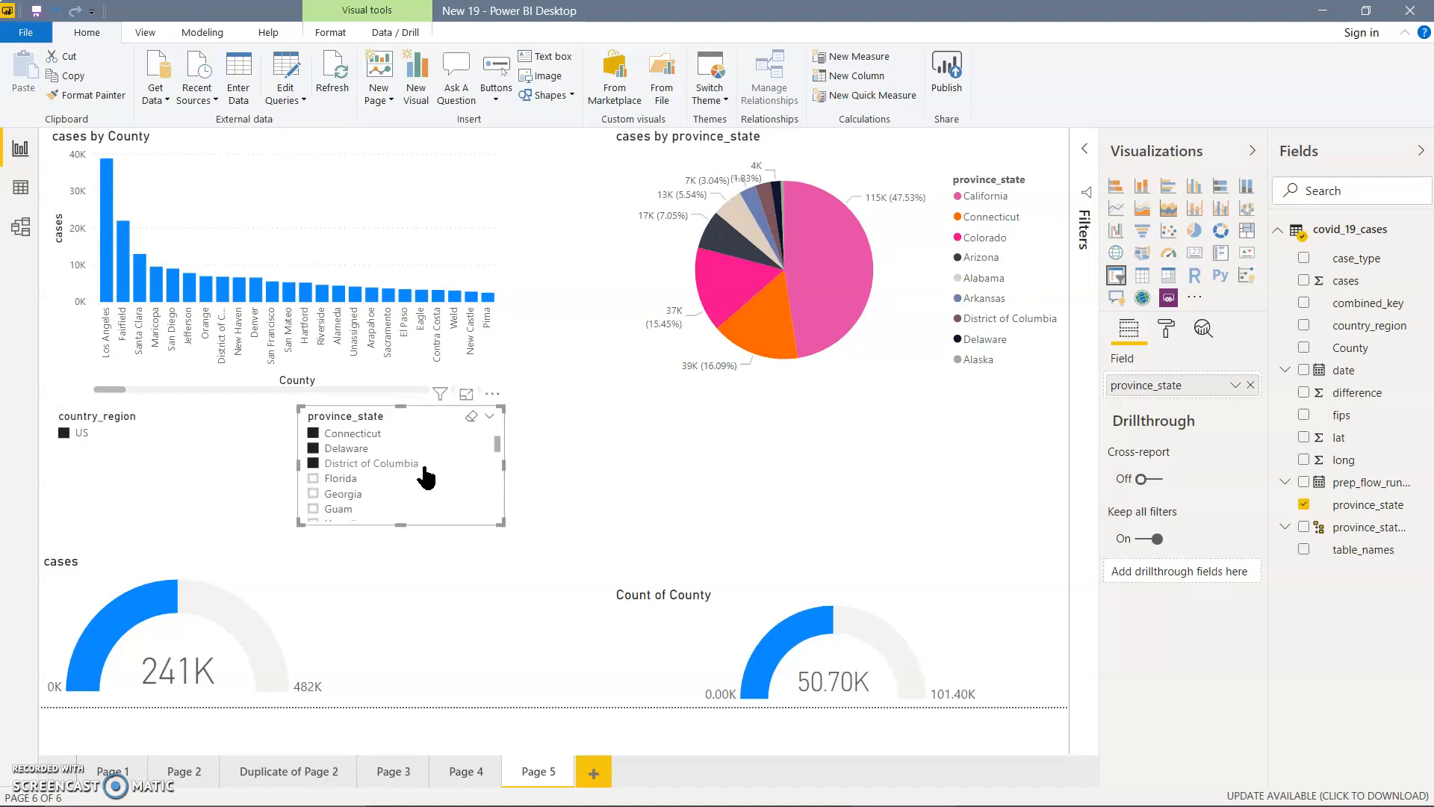
left_click(344, 478)
left_click(345, 494)
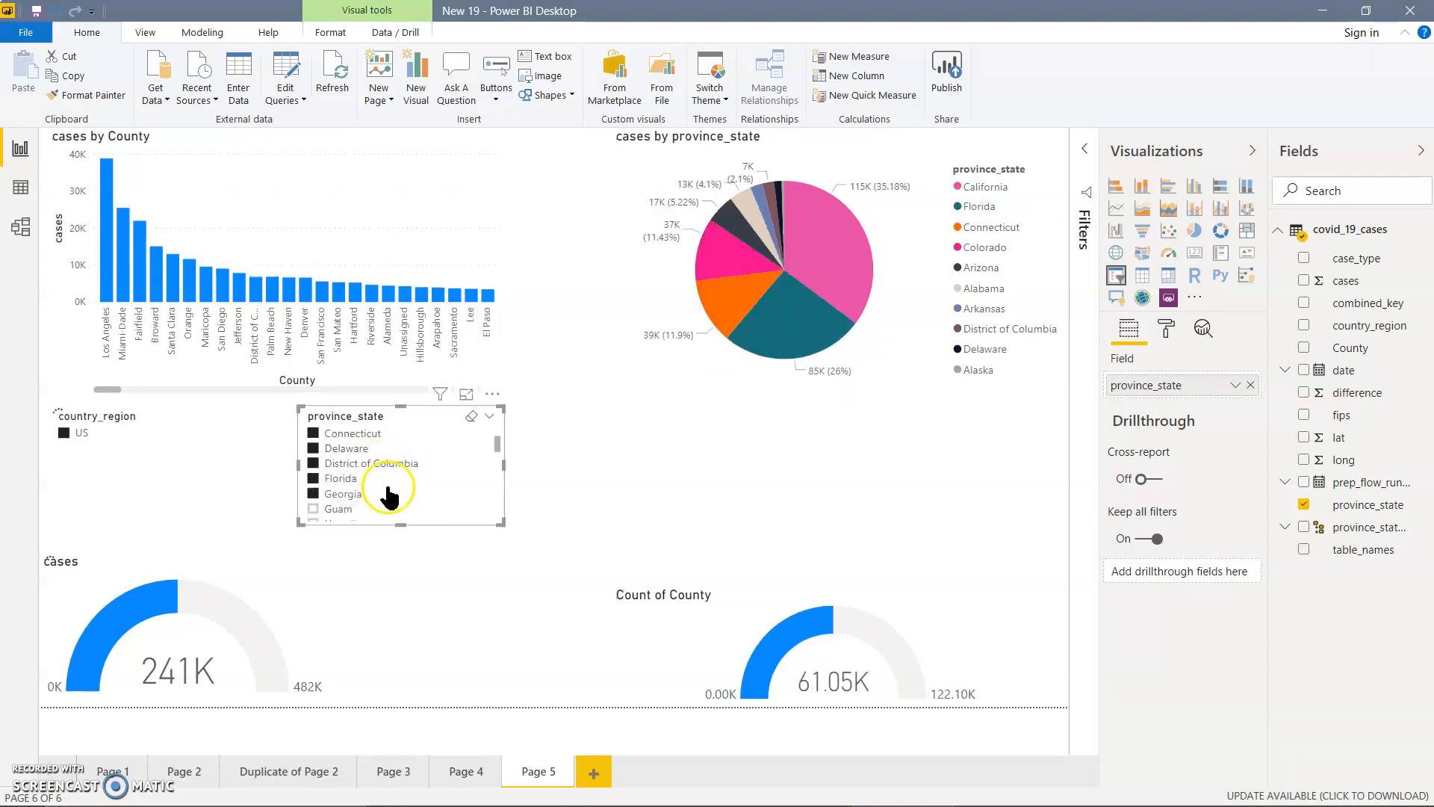
scroll(385, 487, "down", 1)
left_click(340, 474)
left_click(340, 485)
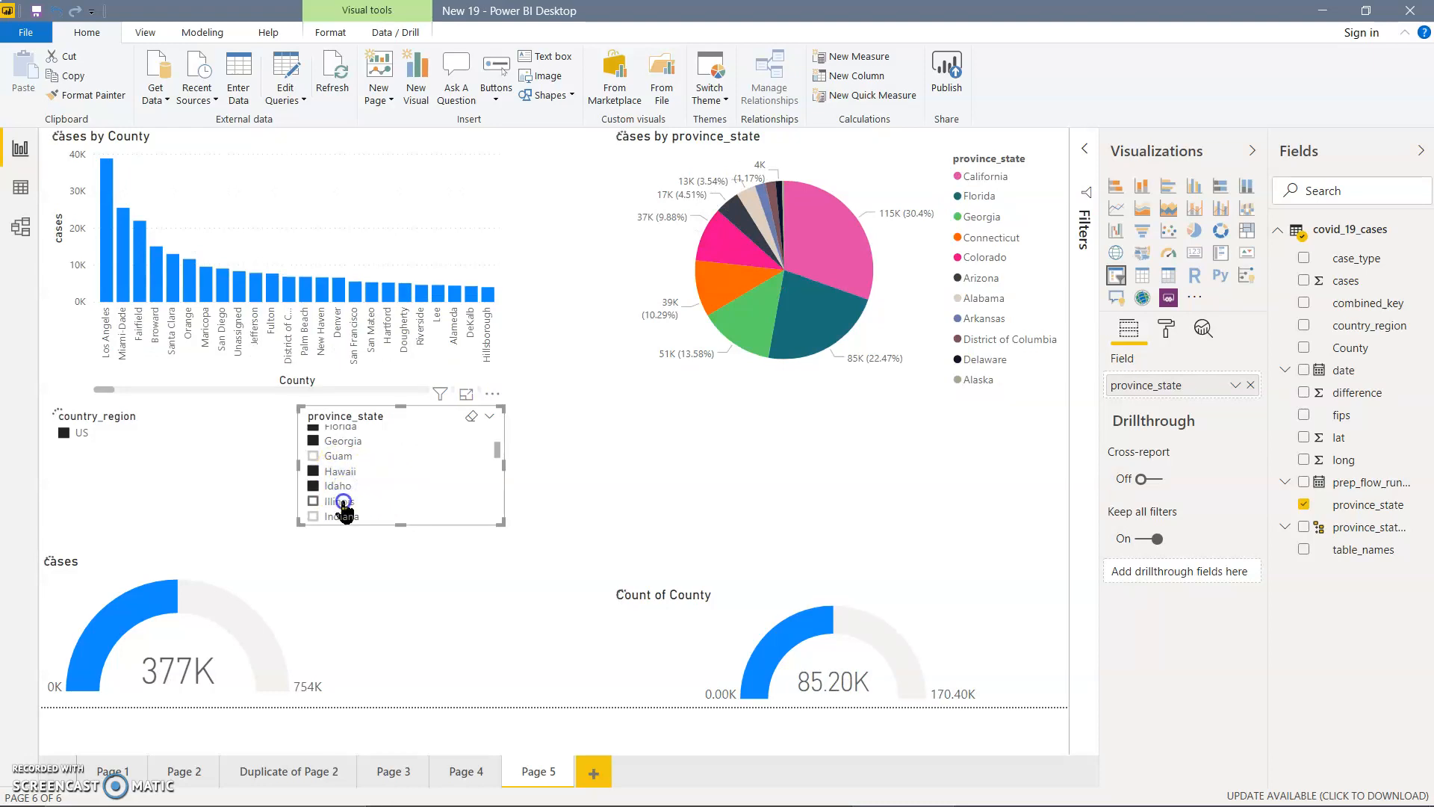
left_click(342, 516)
scroll(399, 466, "down", 1)
left_click(336, 482)
left_click(343, 511)
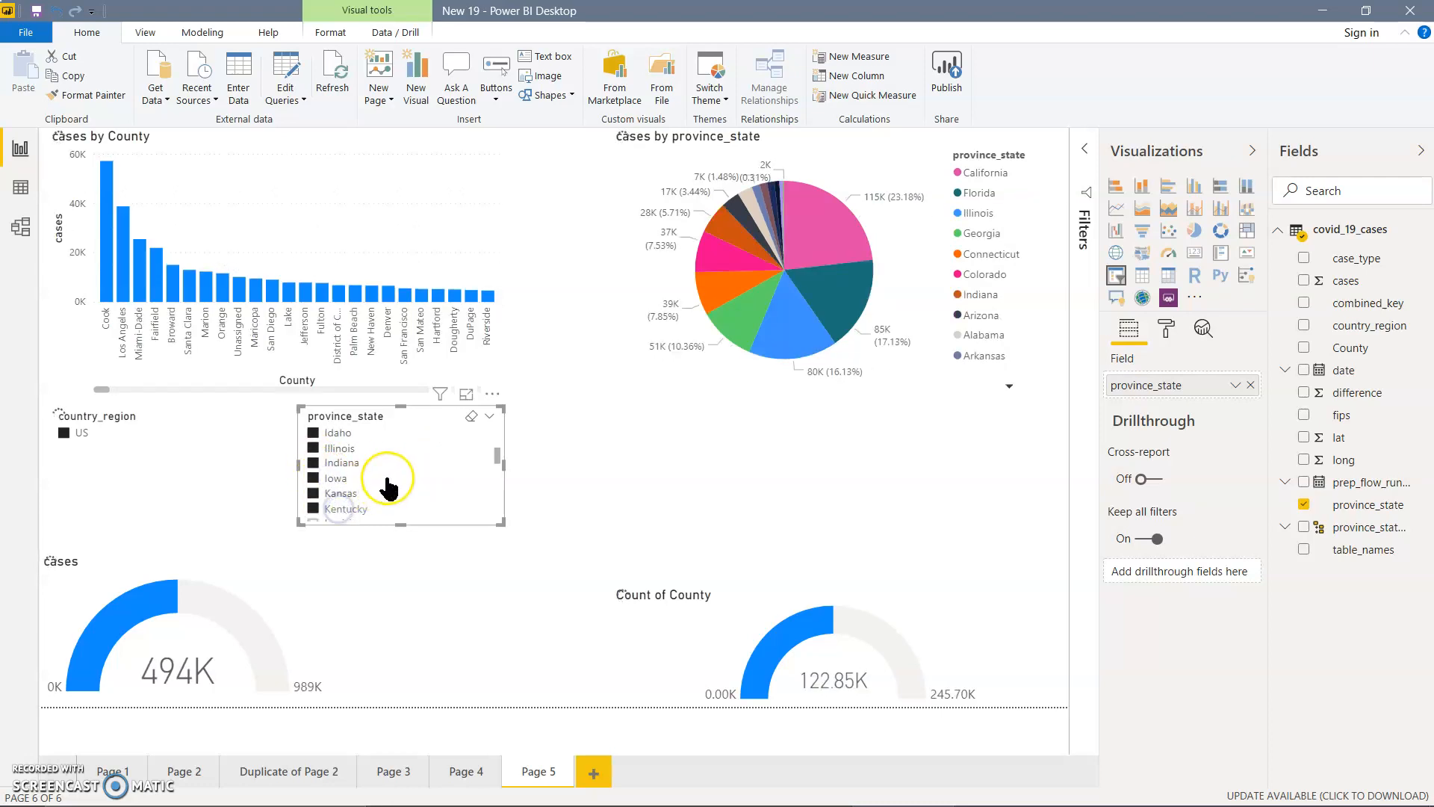
Add Louisiana, Maine, Maryland, Massachusetts, Michigan, Minnesota and Mississippi to the province_state slicer selection.
scroll(391, 484, "down", 1)
left_click(365, 477)
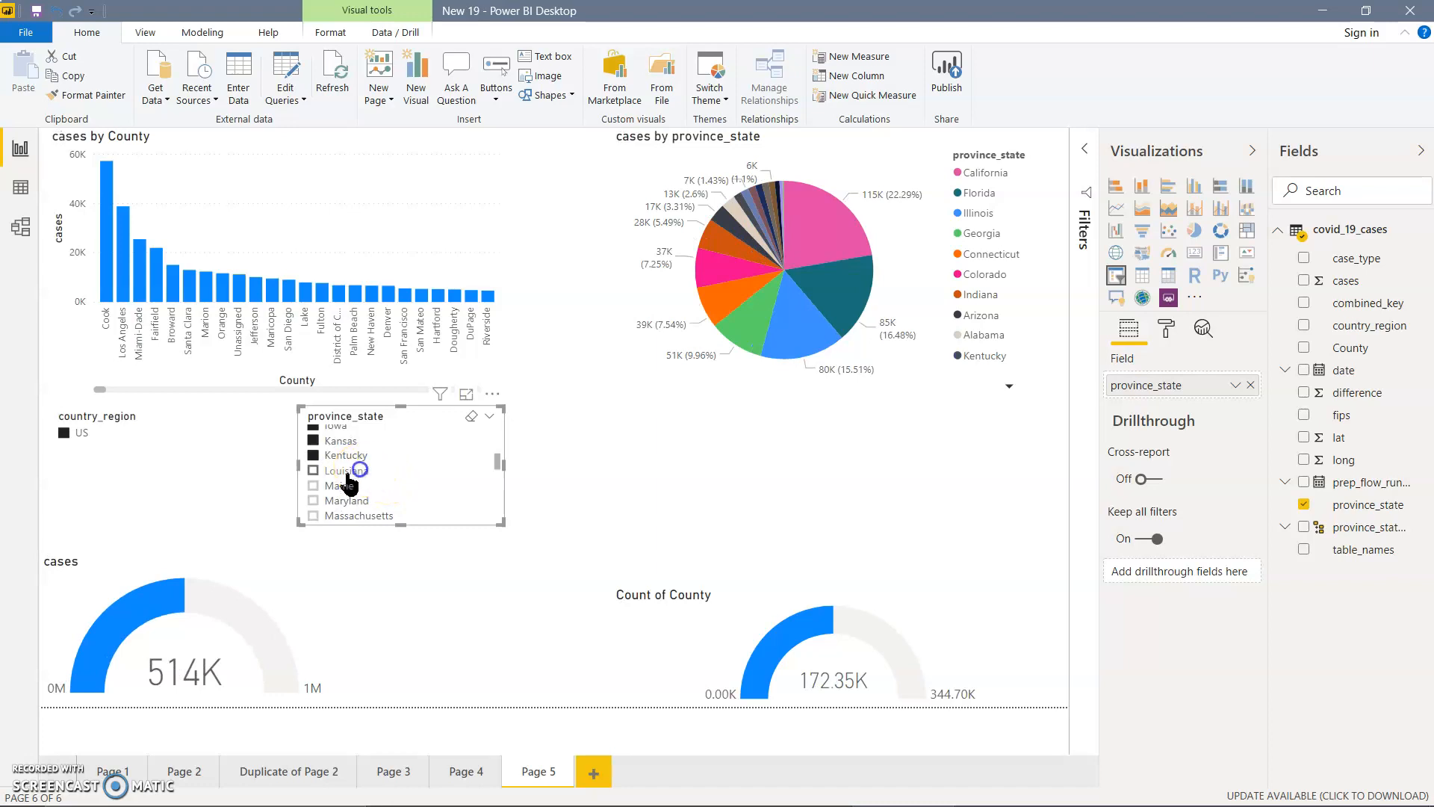
left_click(339, 501)
scroll(448, 481, "down", 2)
left_click(351, 478)
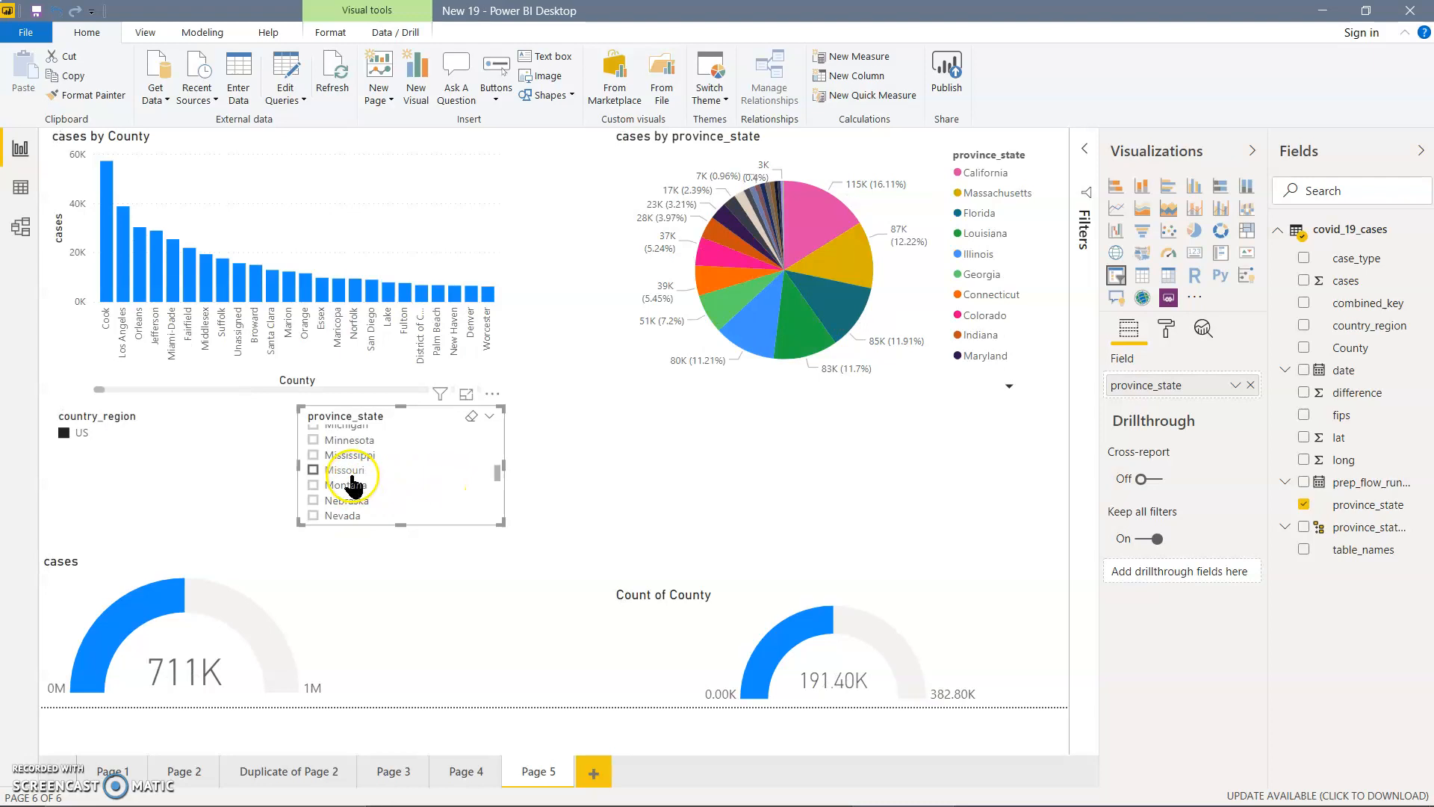
scroll(352, 484, "up", 2)
left_click(345, 478)
left_click(349, 492)
left_click(354, 510)
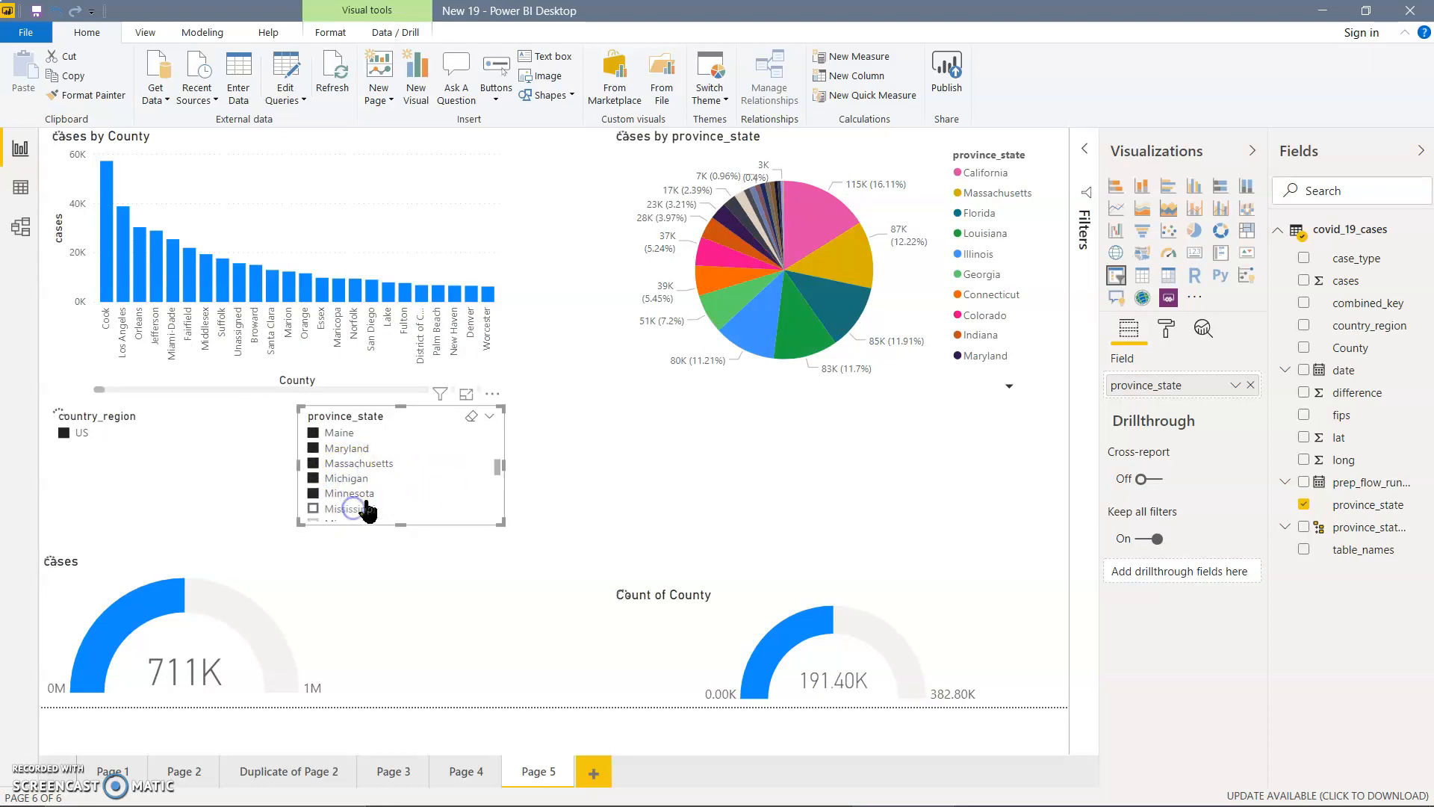
Add Missouri, Montana, Nebraska, Nevada, New Hampshire, New Jersey, New Mexico, New York, North Carolina and North Dakota to the province_state slicer selection.
scroll(410, 489, "down", 1)
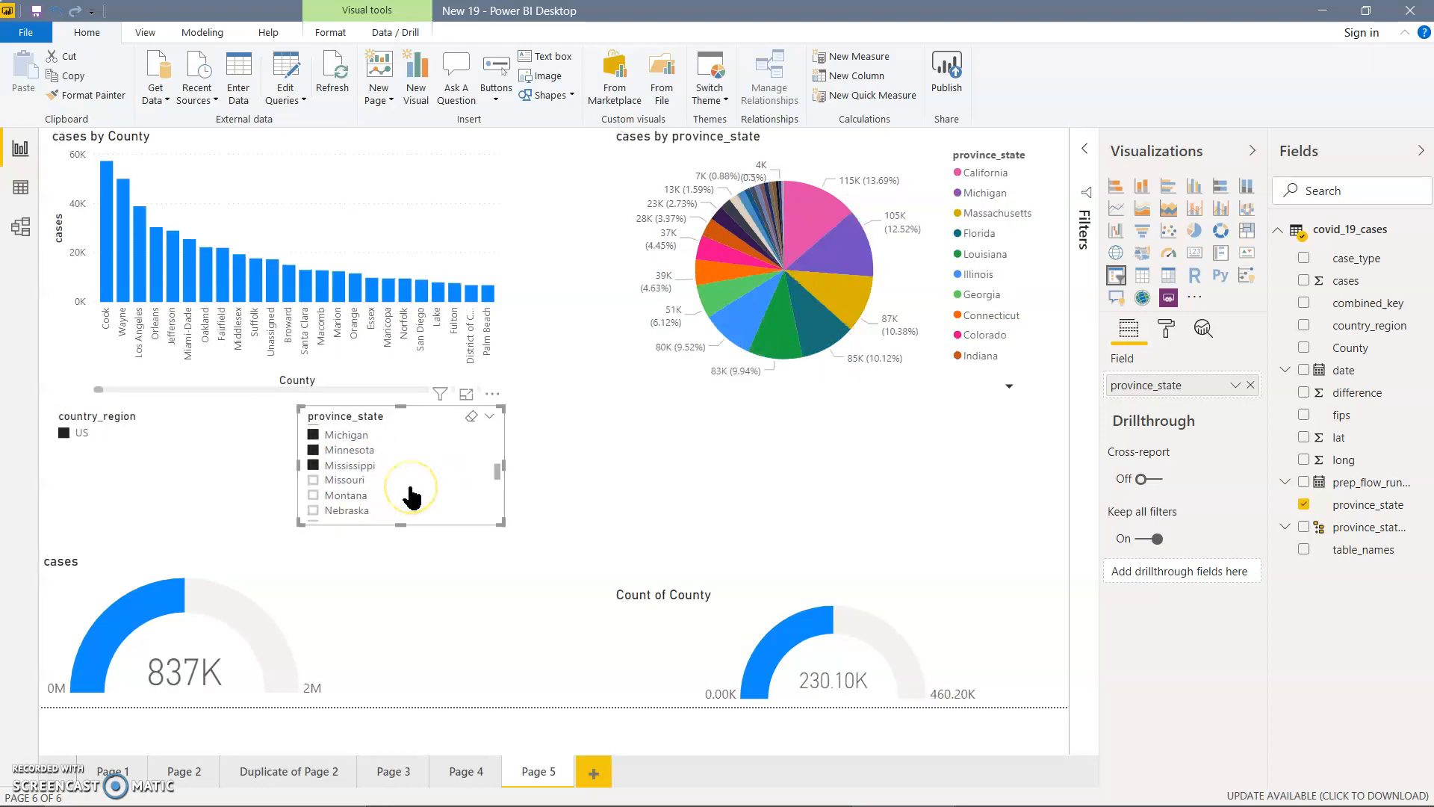
left_click(348, 476)
left_click(353, 500, "ctrl")
left_click(348, 515, "ctrl")
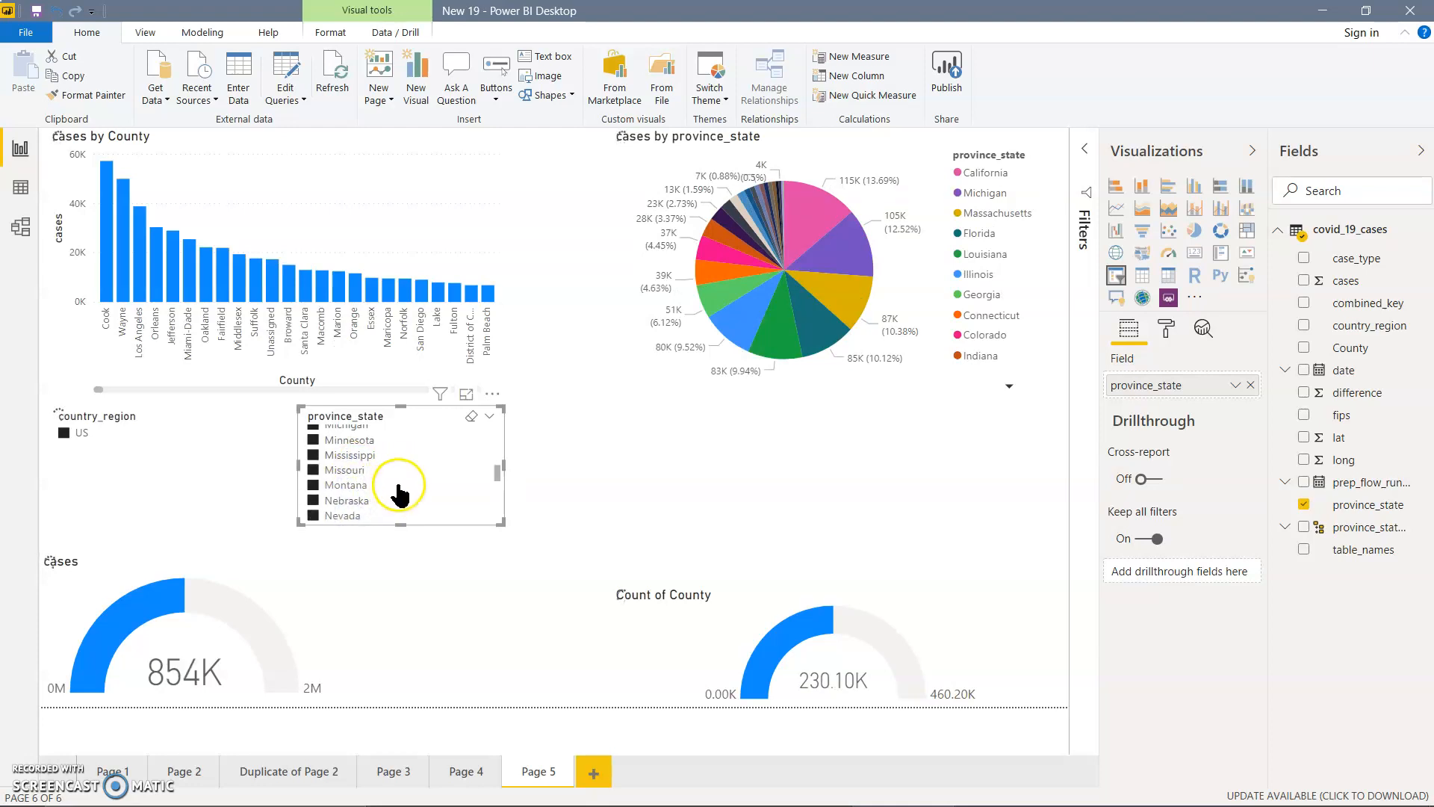
scroll(398, 489, "down", 1)
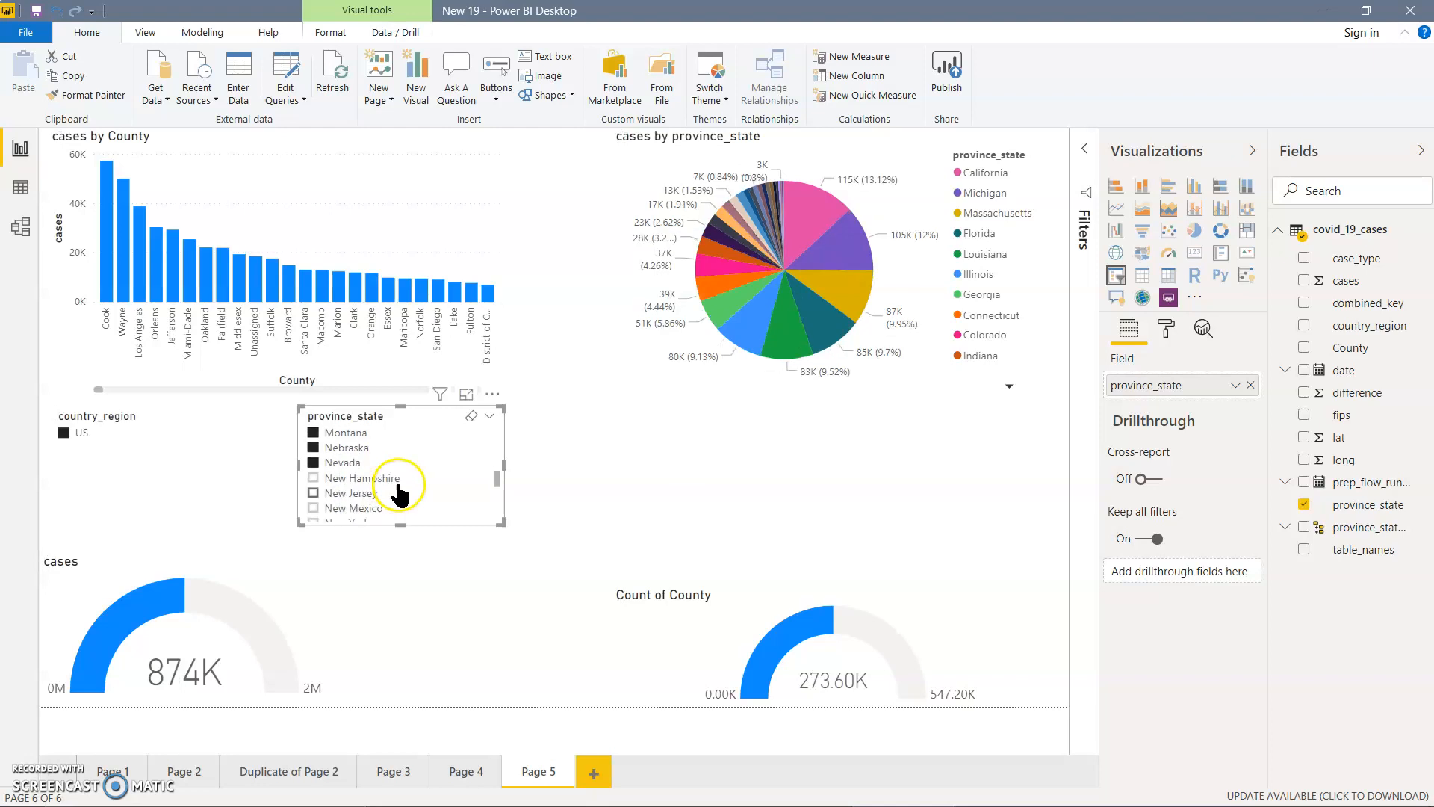
left_click(354, 493, "ctrl")
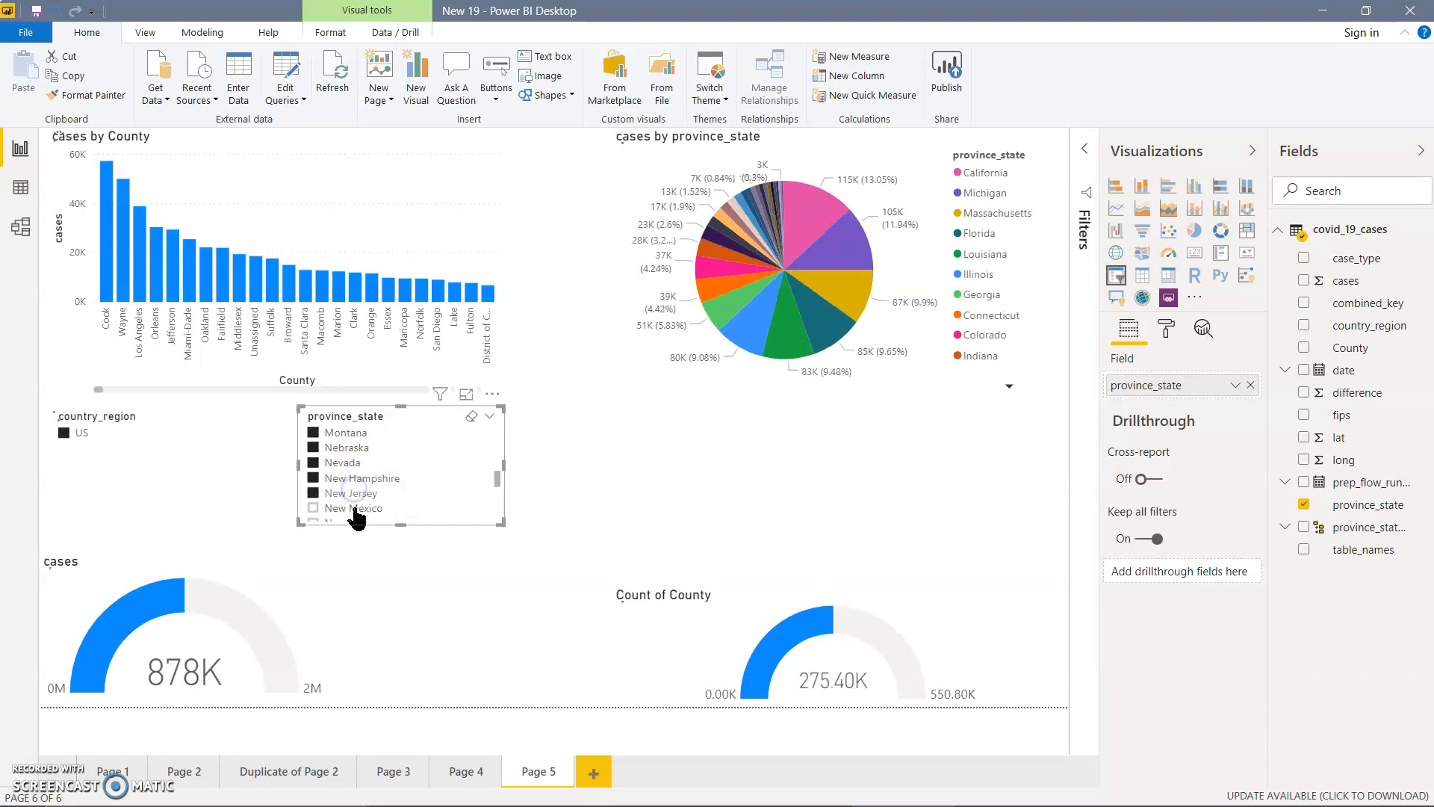
scroll(407, 485, "down", 1)
left_click(348, 472, "ctrl")
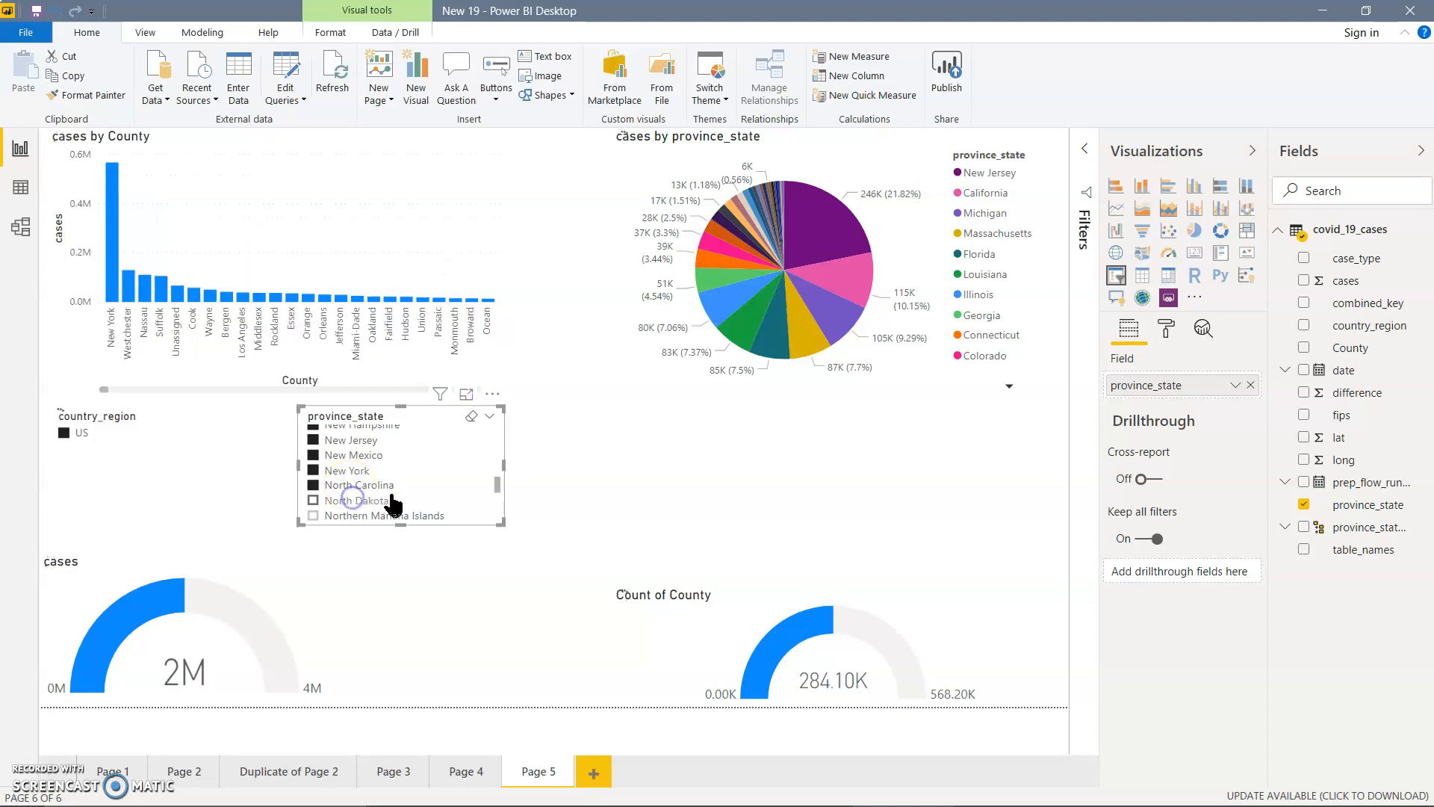
Add the US states from Ohio through Texas to the province_state slicer selection, skipping the island territories.
scroll(411, 492, "down", 1)
left_click(342, 478, "ctrl")
left_click(342, 492, "ctrl")
left_click(342, 506, "ctrl")
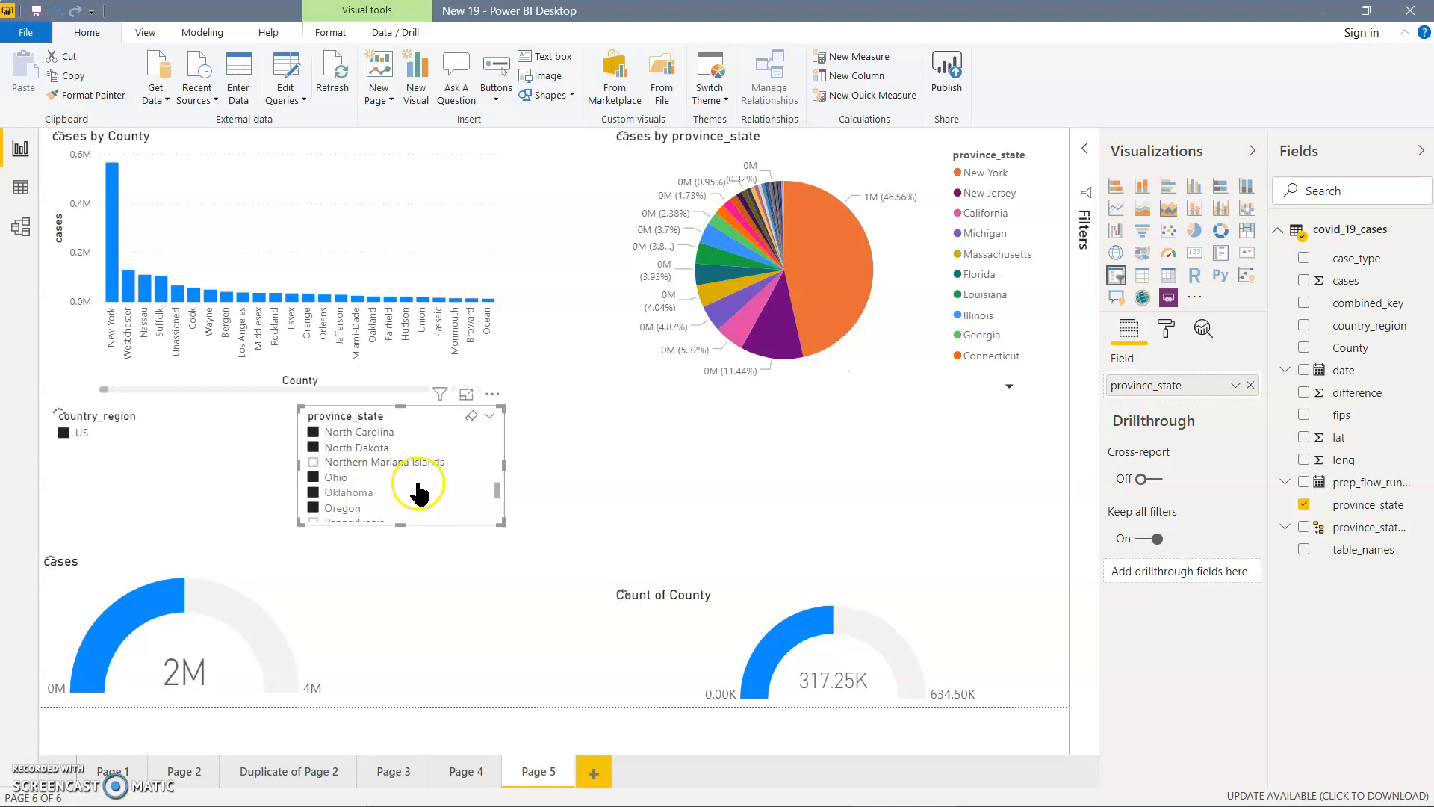
scroll(417, 489, "down", 1)
left_click(348, 469, "ctrl")
left_click(354, 499, "ctrl")
left_click(358, 515, "ctrl")
scroll(441, 474, "down", 1)
left_click(349, 493, "ctrl")
Add Utah, Vermont, Virginia, Washington, West Virginia, Wisconsin and Wyoming to the province_state slicer selection.
scroll(416, 507, "down", 1)
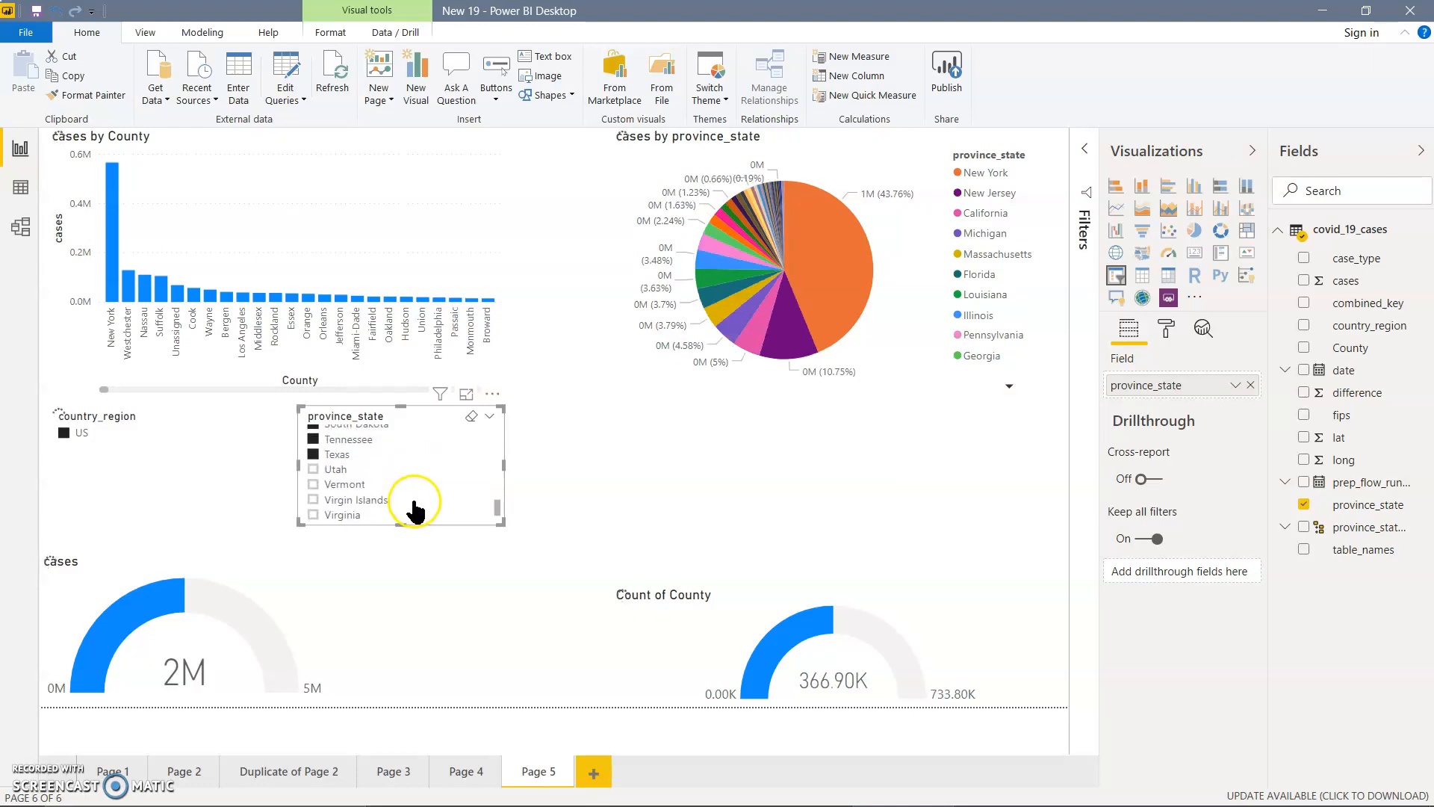
left_click(338, 469, "ctrl")
left_click(338, 484, "ctrl")
left_click(341, 516, "ctrl")
scroll(389, 487, "down", 1)
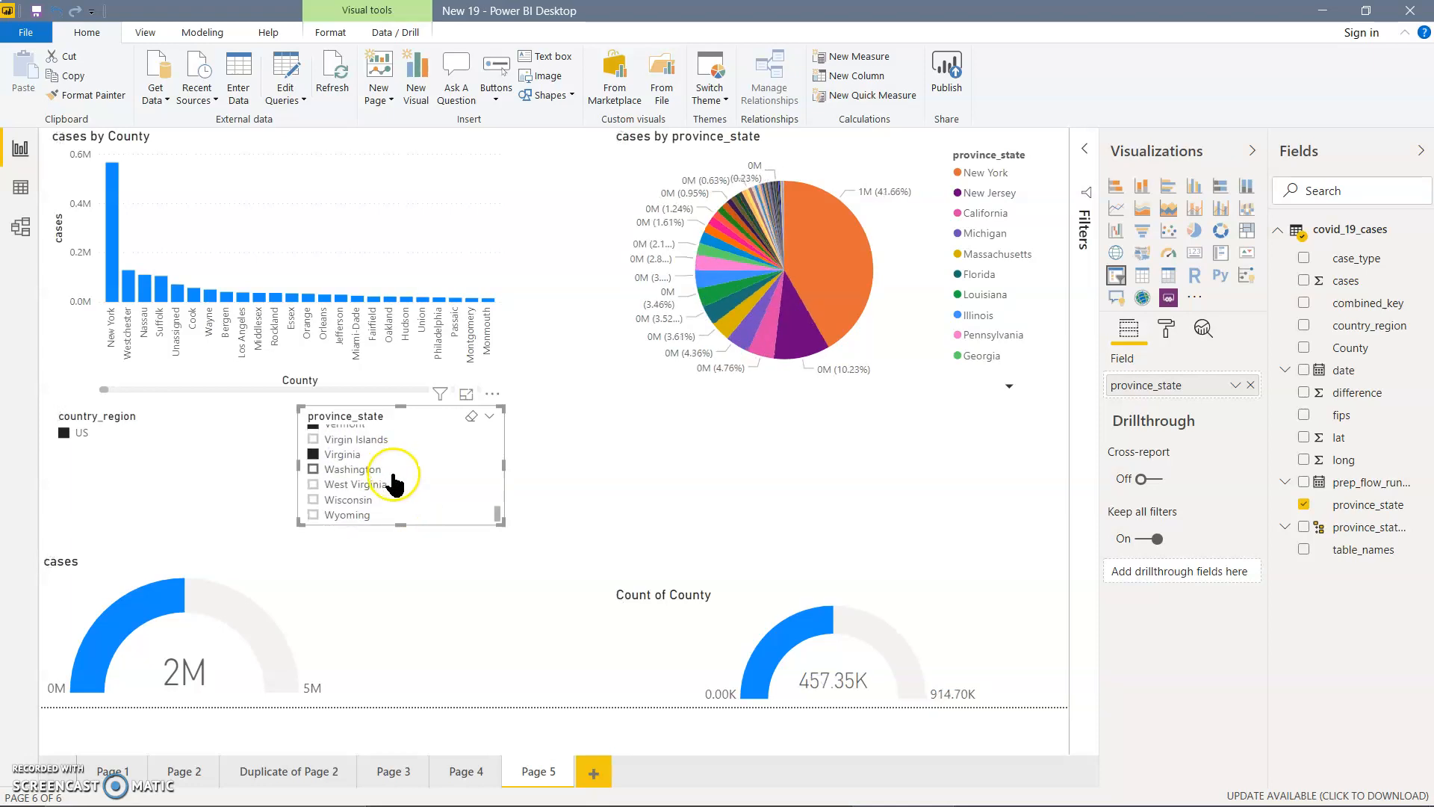
left_click(349, 468, "ctrl")
left_click(343, 484, "ctrl")
left_click(346, 500, "ctrl")
left_click(346, 514, "ctrl")
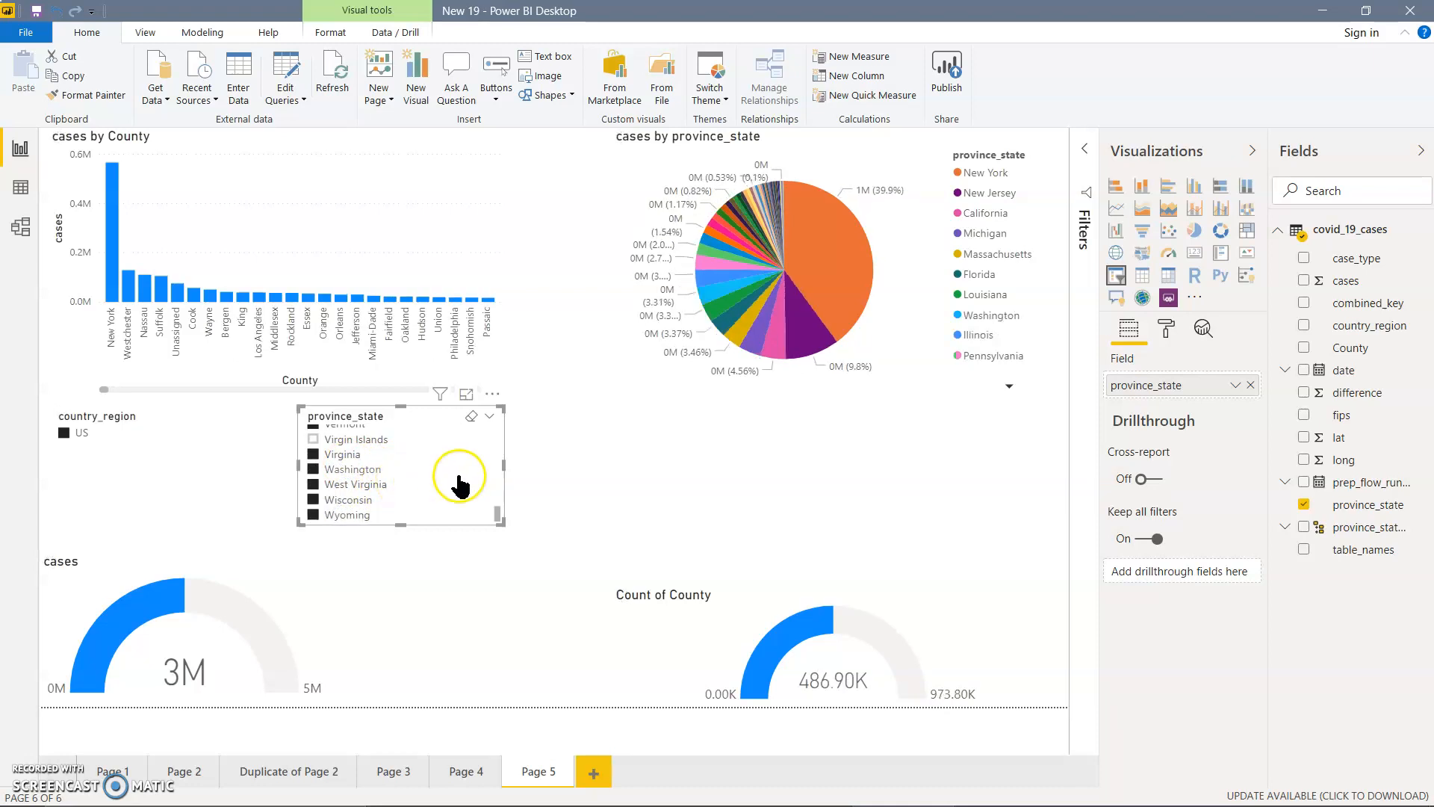
Switch the province_state slicer from a list to a dropdown and shorten its frame to fit.
left_click(491, 415)
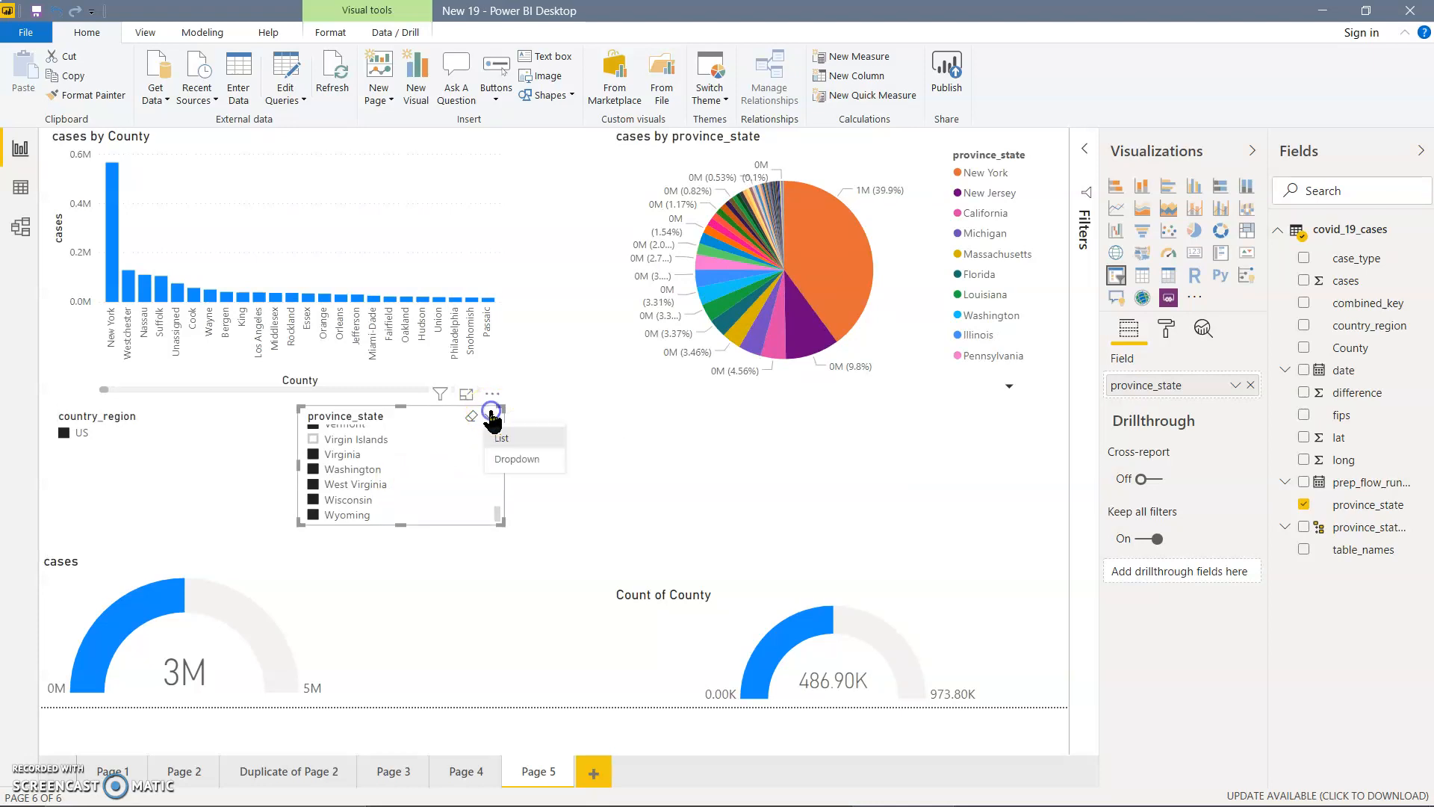
left_click(515, 459)
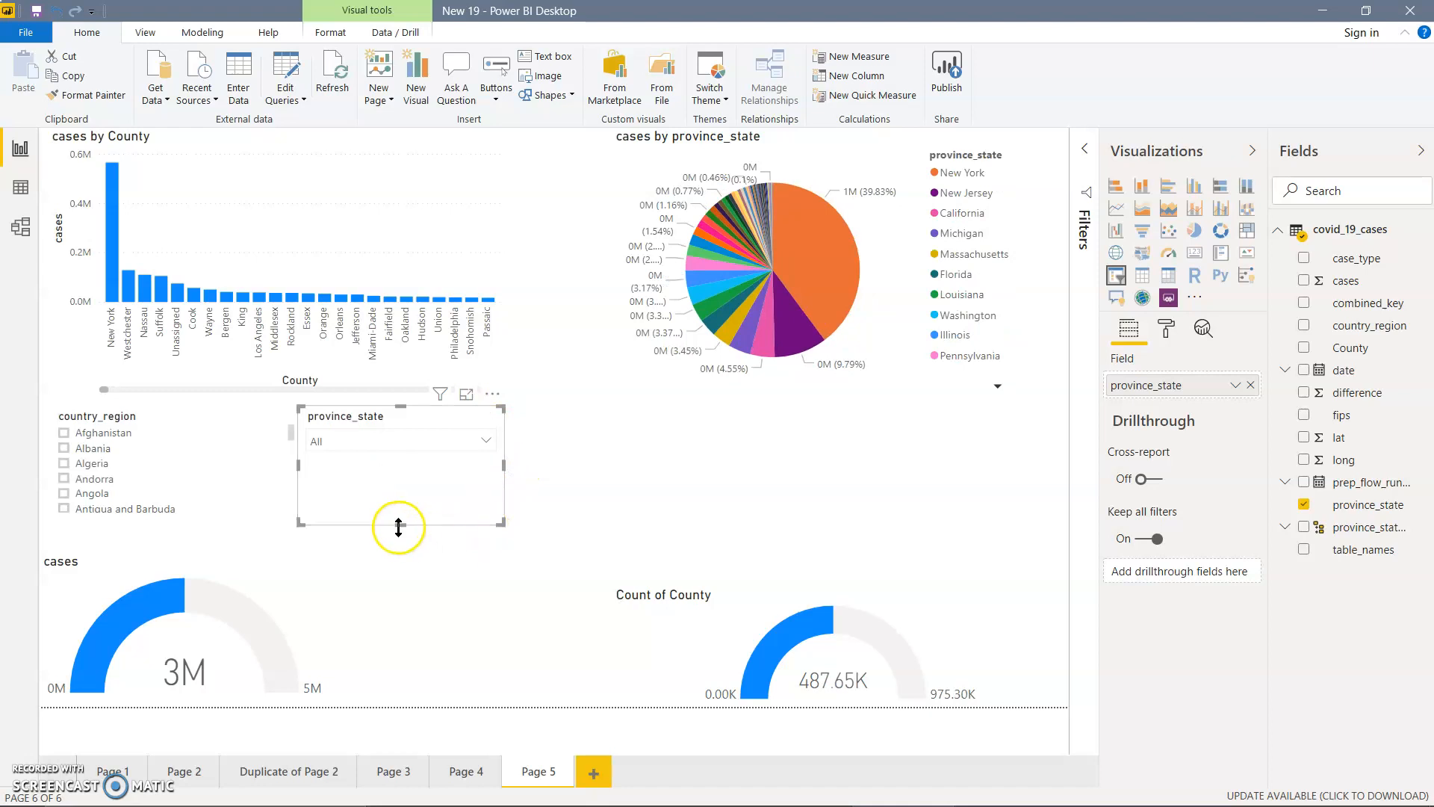
left_click_drag(401, 506, 401, 465)
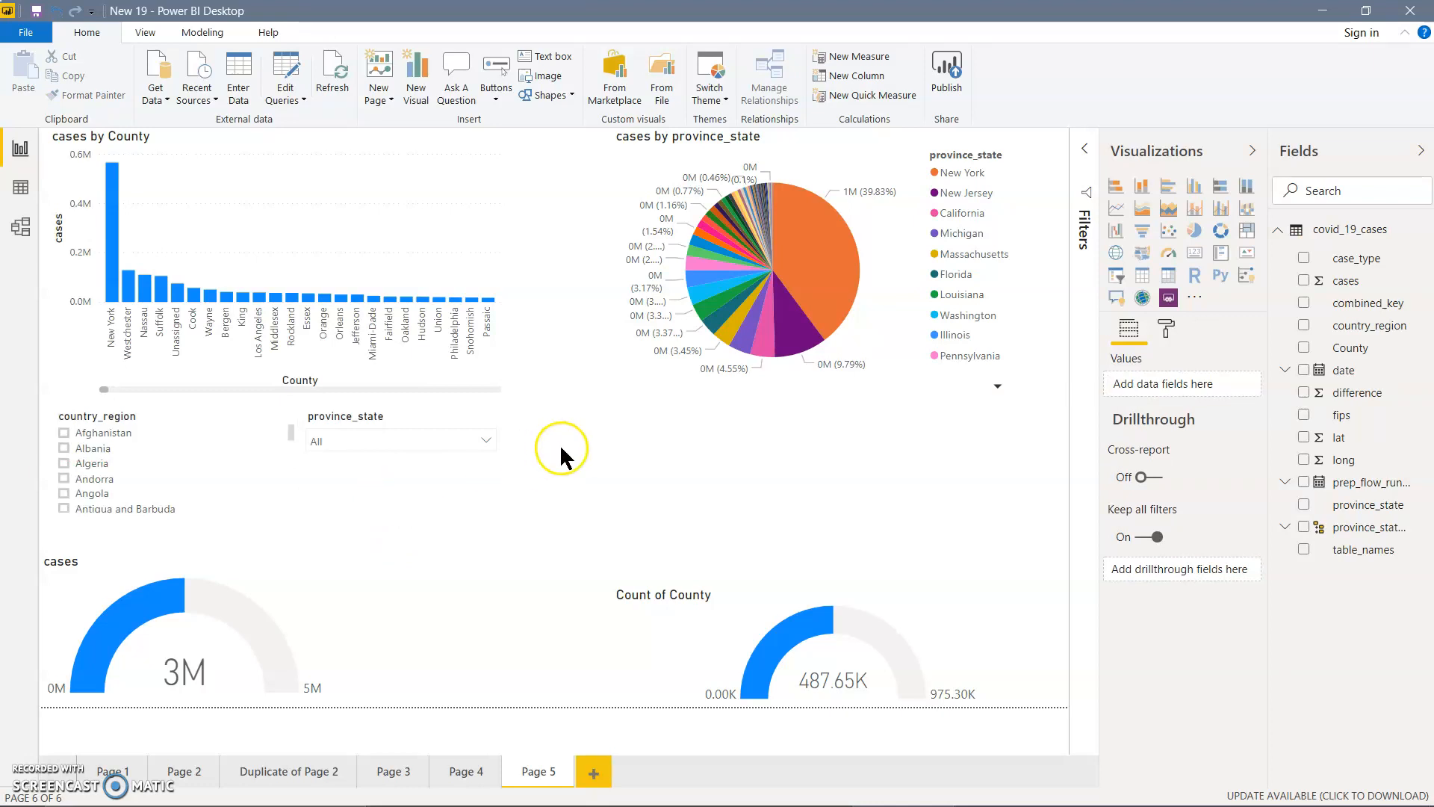
Enlarge the province_state pie chart towards the slicers and gauges, and widen the County column chart to fill the gap beside it.
left_click_drag(632, 378, 585, 506)
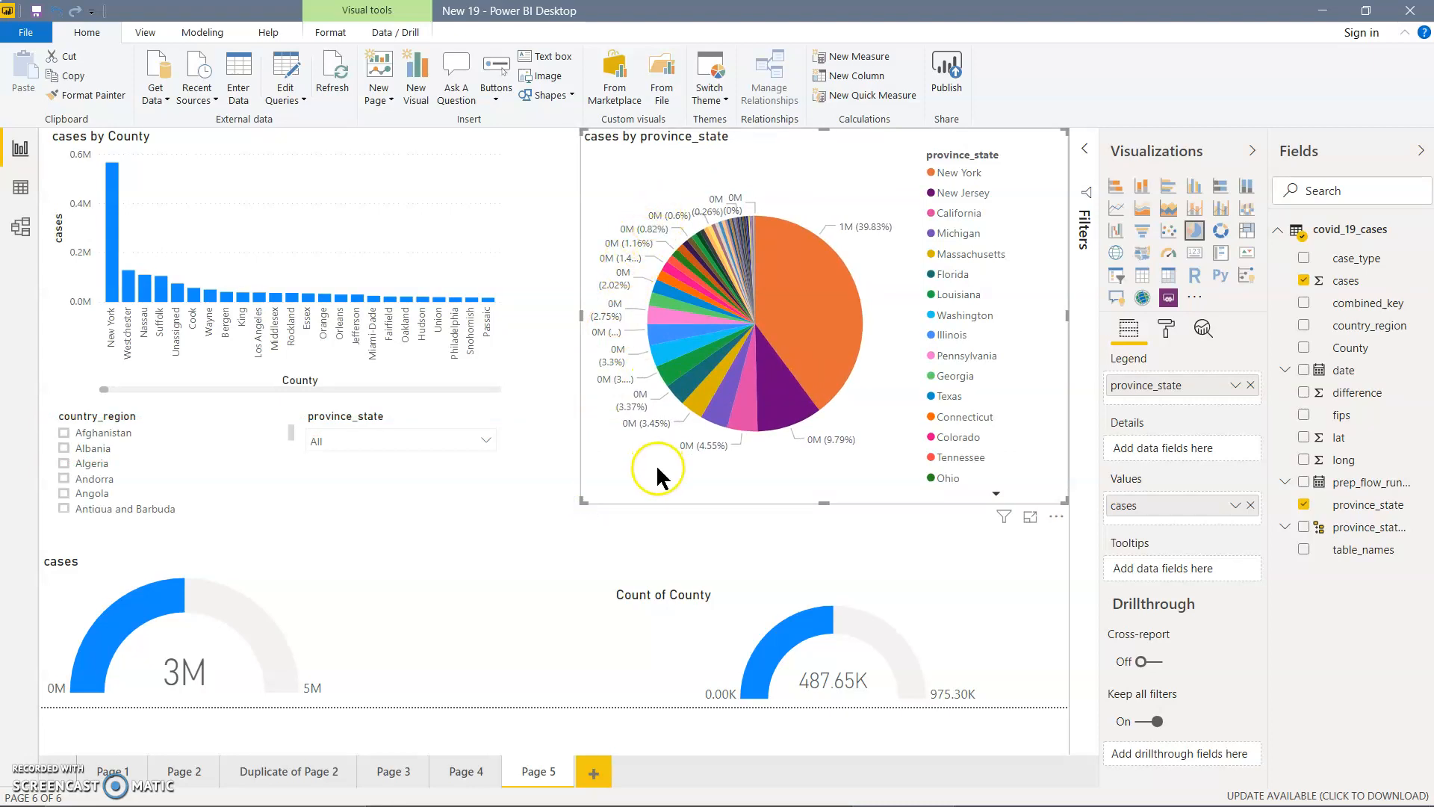
left_click(475, 568)
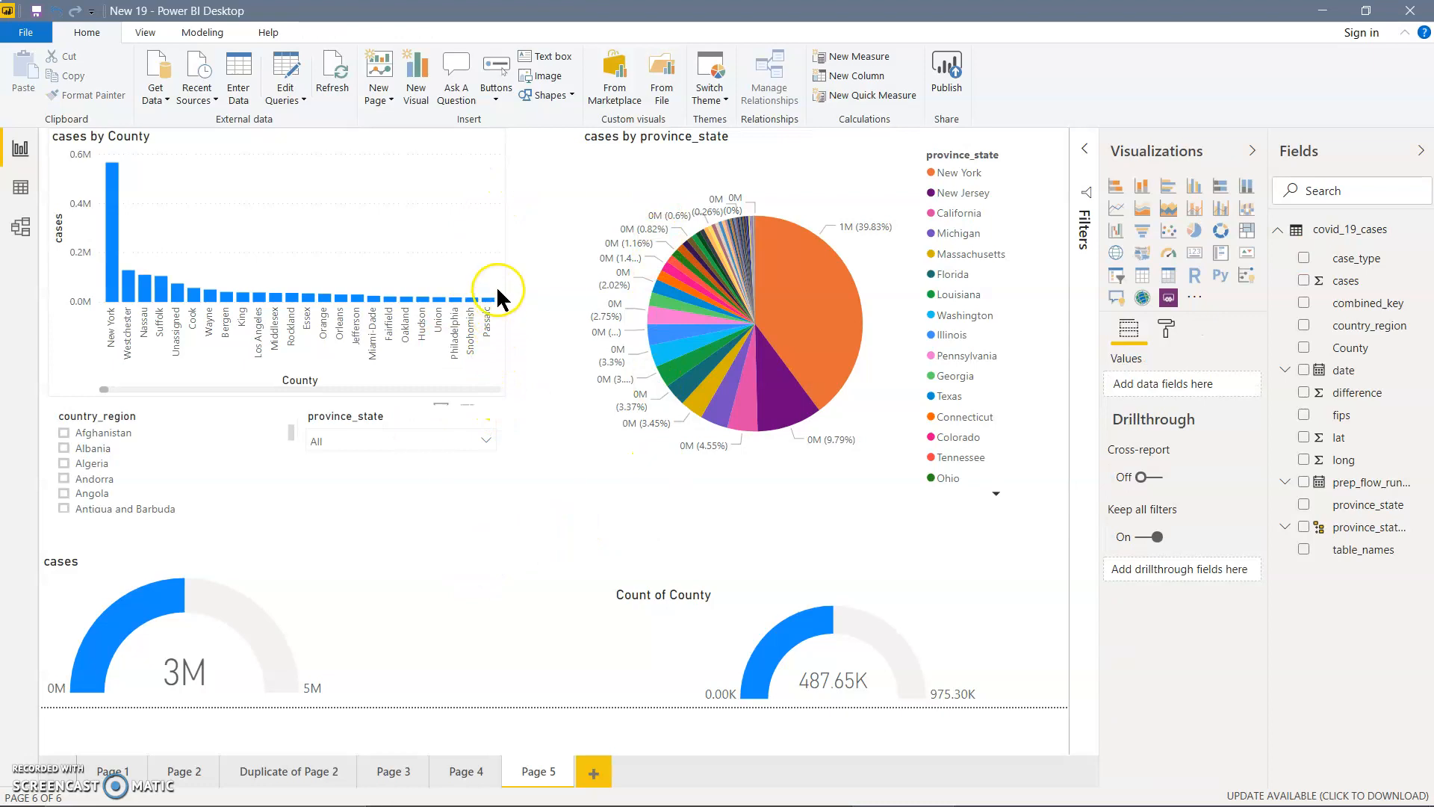
left_click(487, 237)
left_click_drag(505, 393, 561, 406)
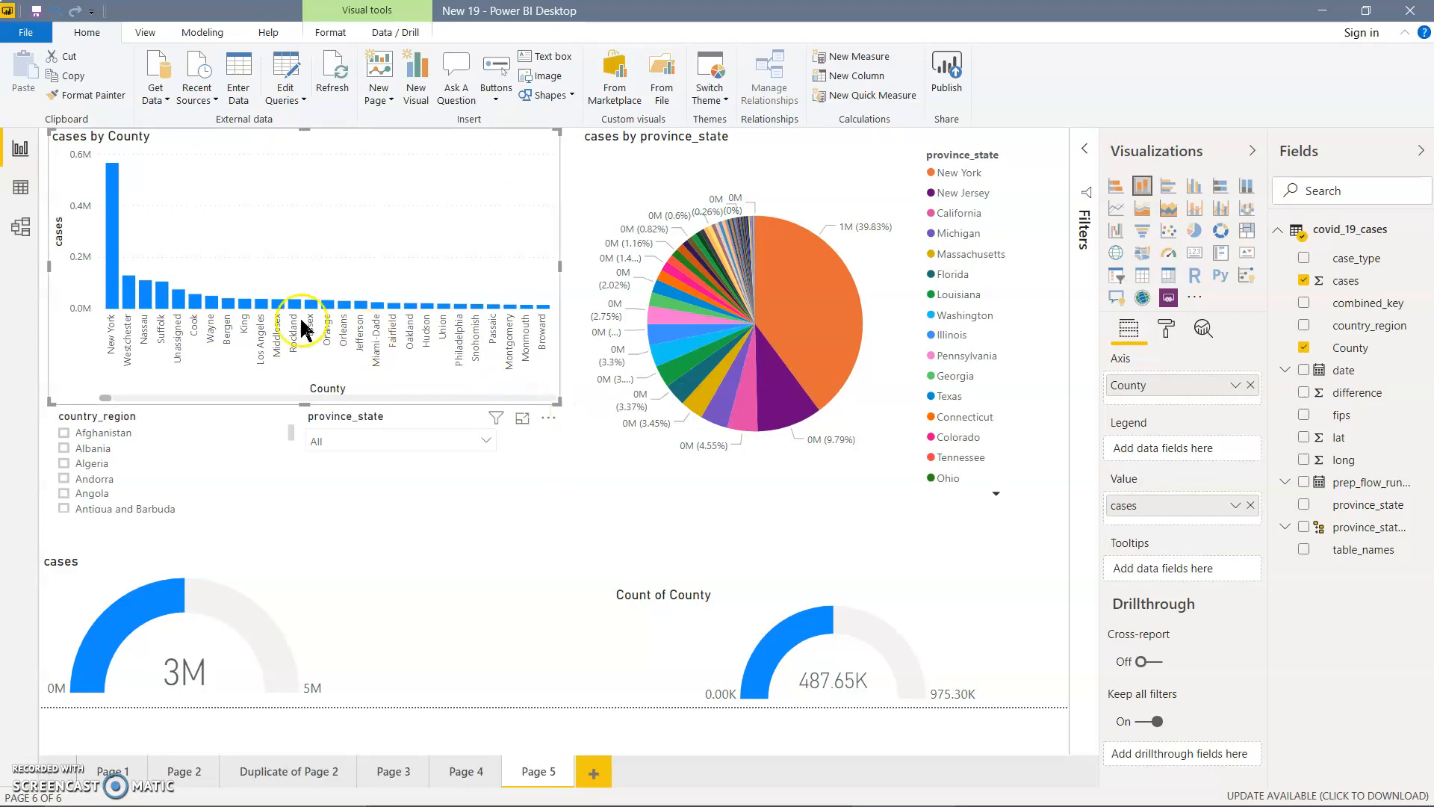
Cross-highlight the page with the Unassigned, Cook and Wayne county columns, the Michigan pie slice, and the Bergen column.
left_click(179, 303)
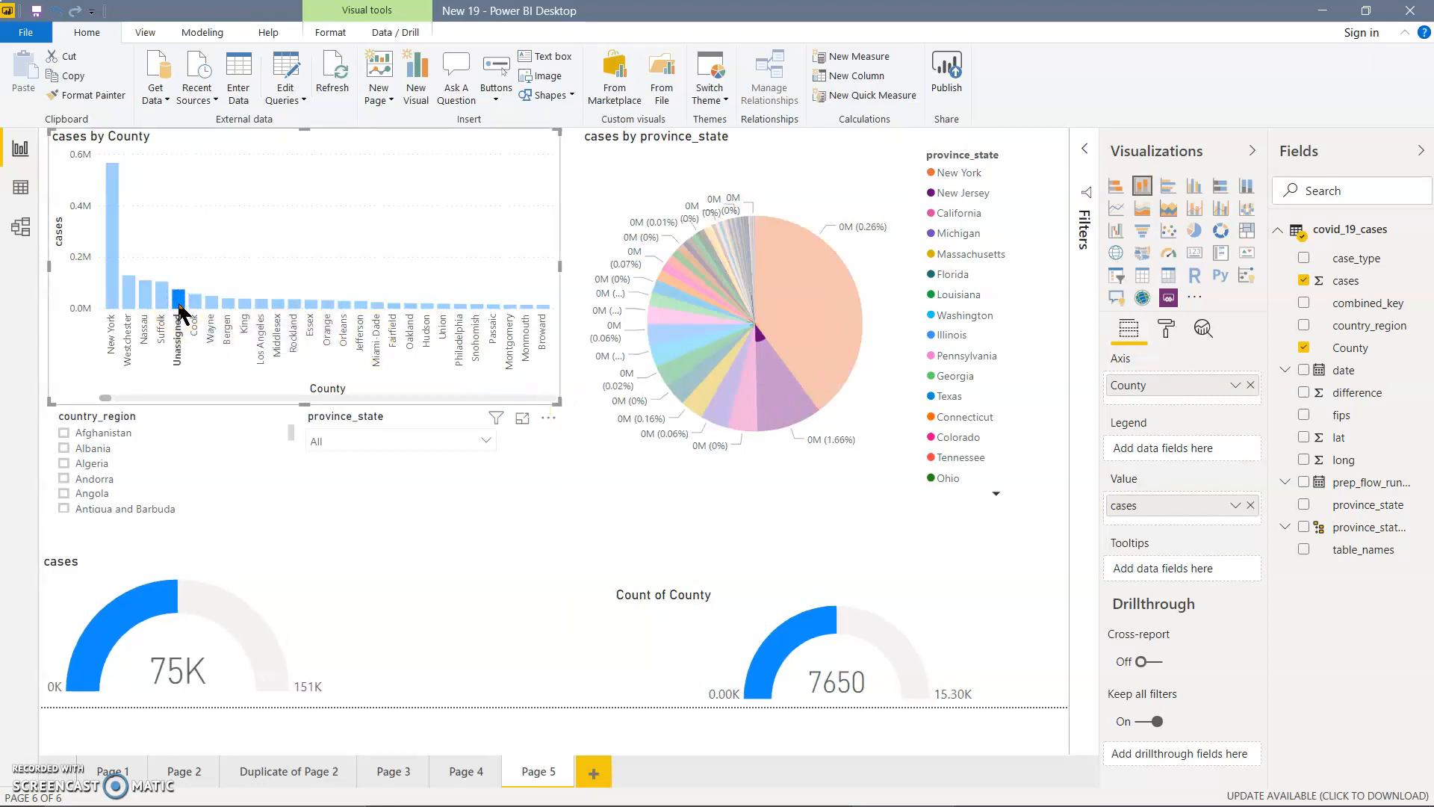
left_click(198, 302)
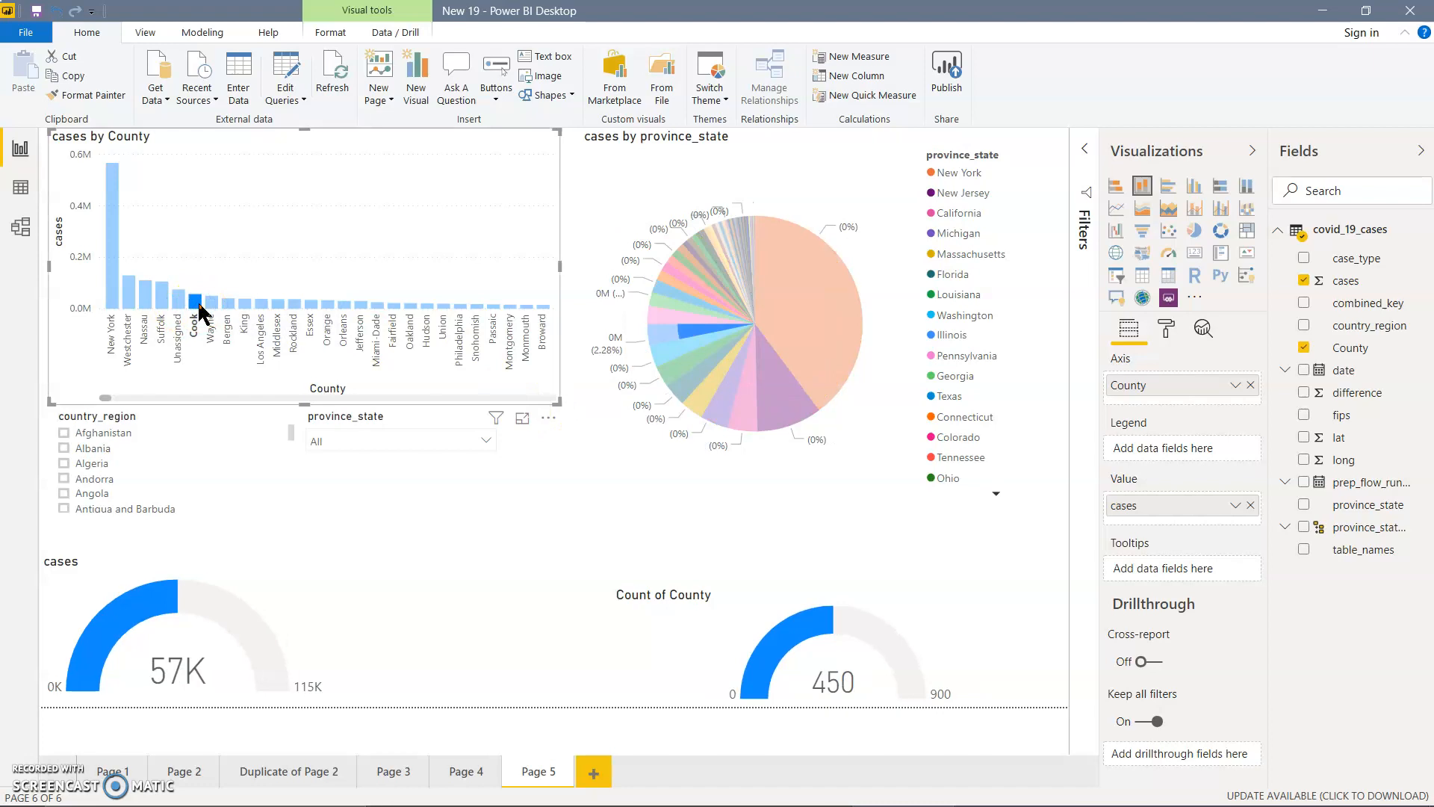
left_click(212, 305)
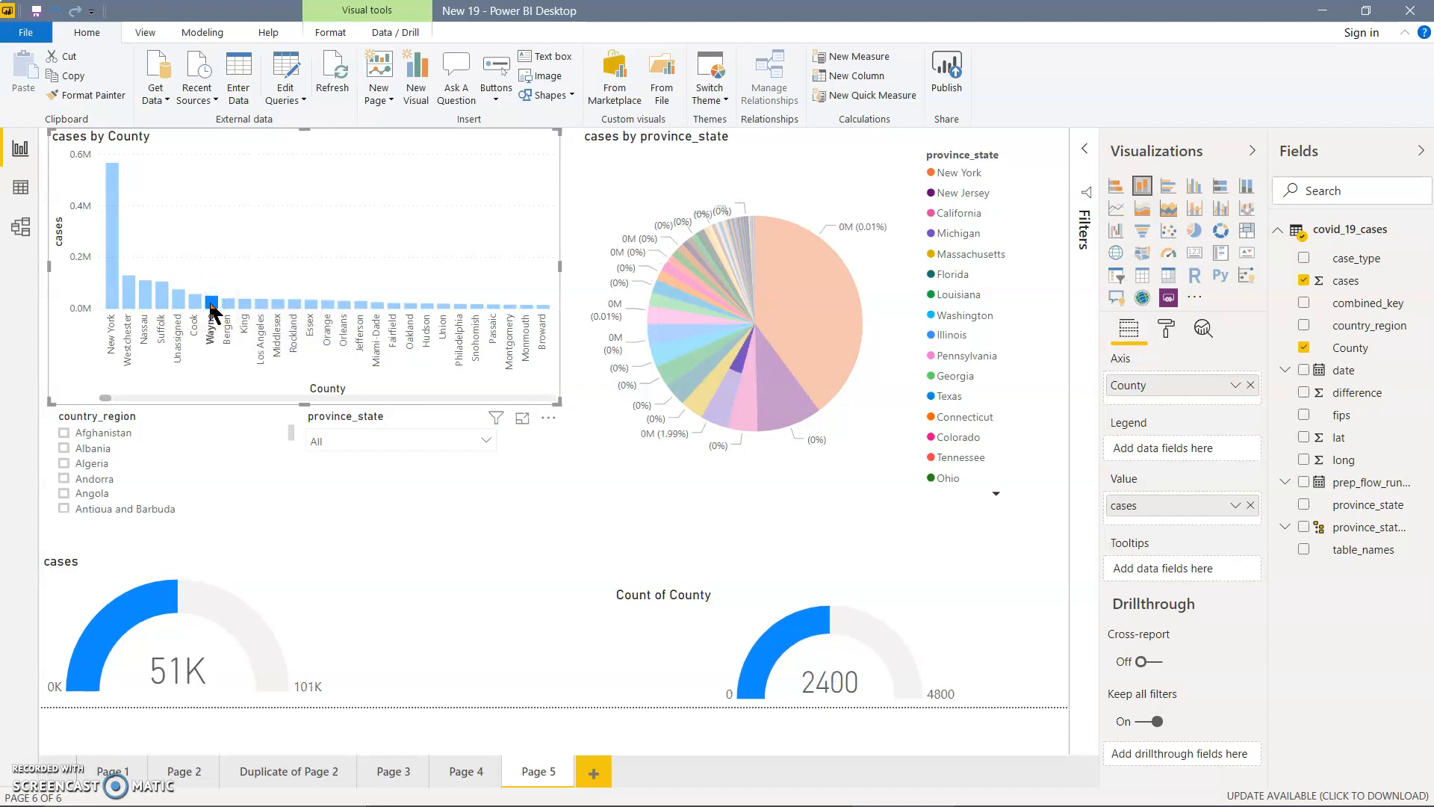
left_click(735, 390)
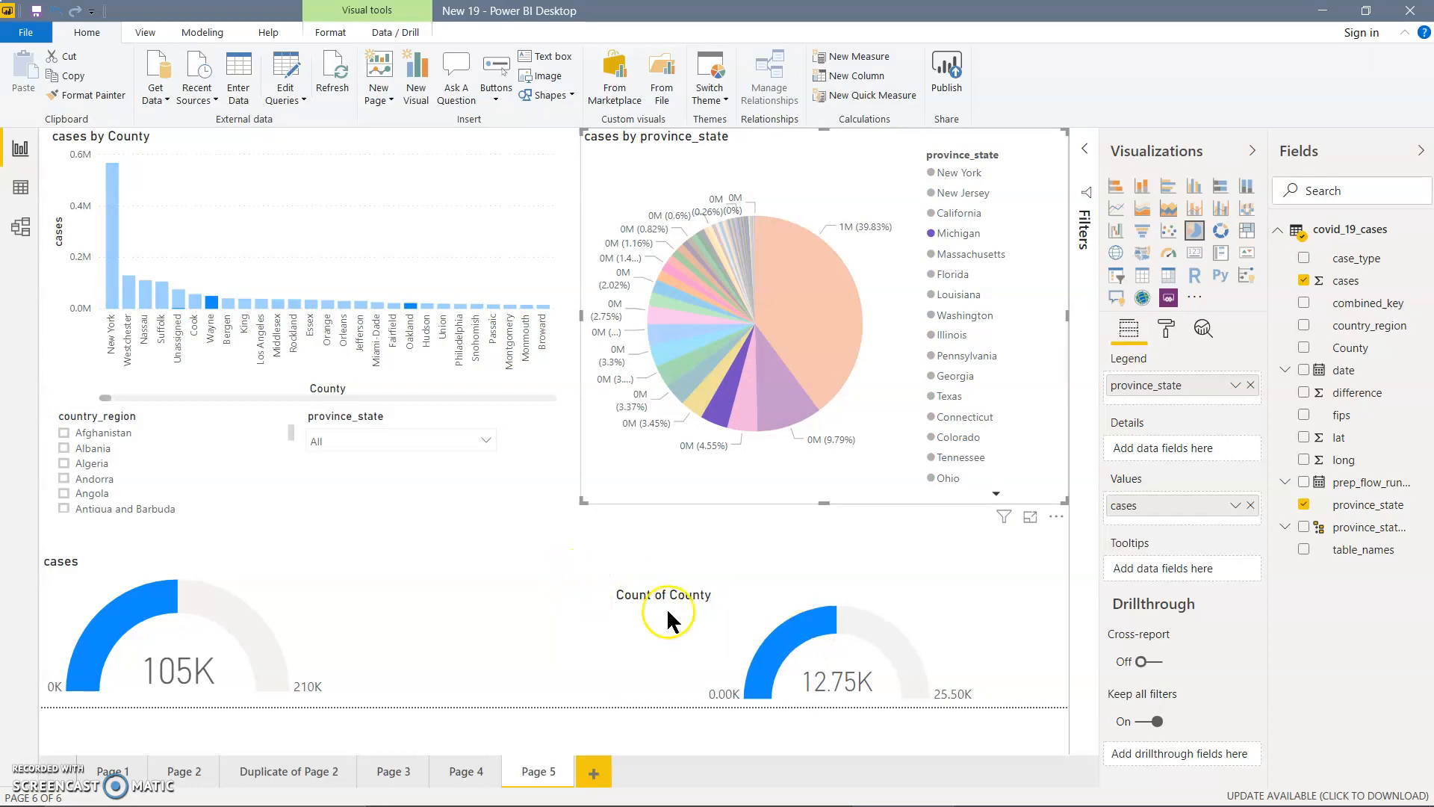
left_click(228, 303)
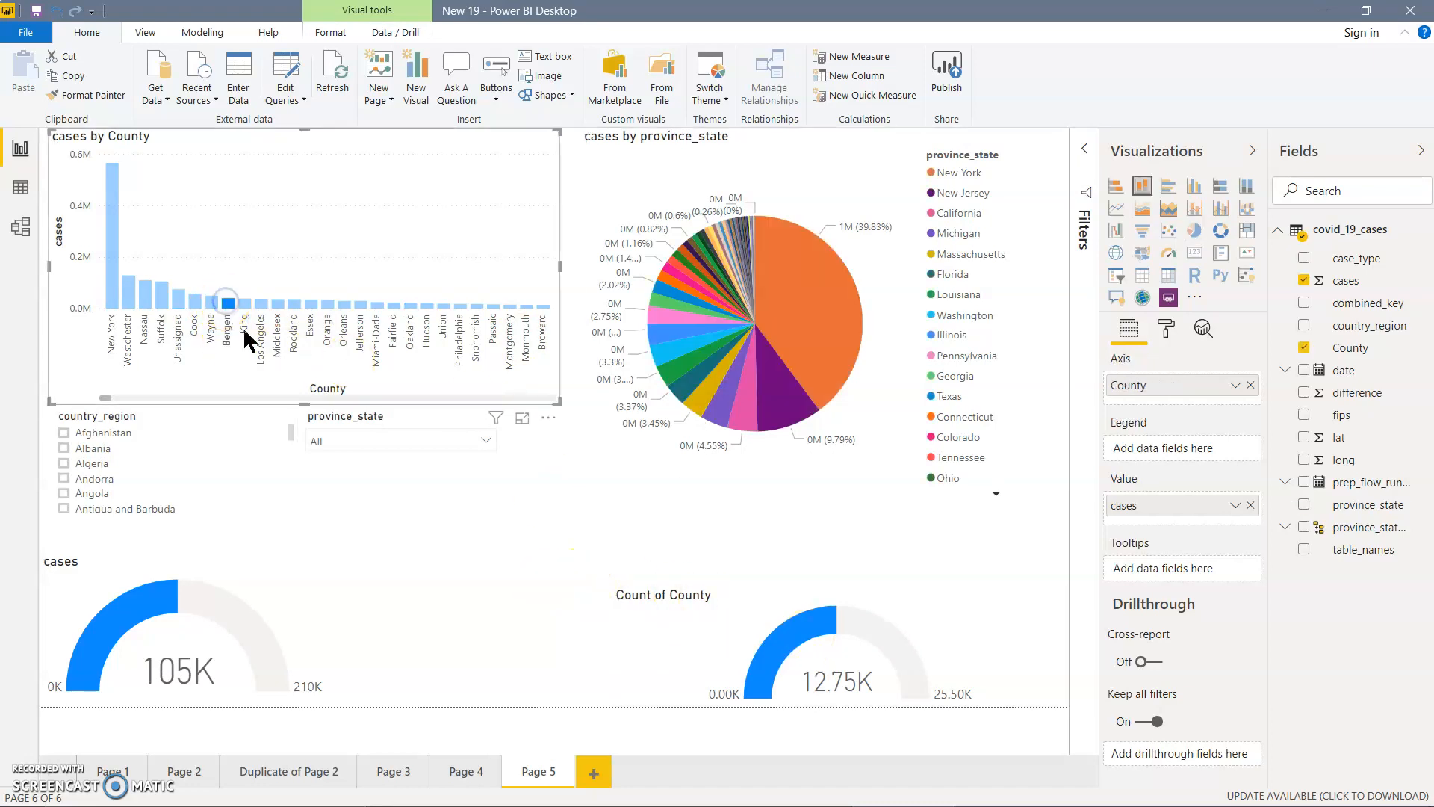
Clear the Bergen cross-highlight and enlarge the cases and Count of County gauges.
left_click(388, 495)
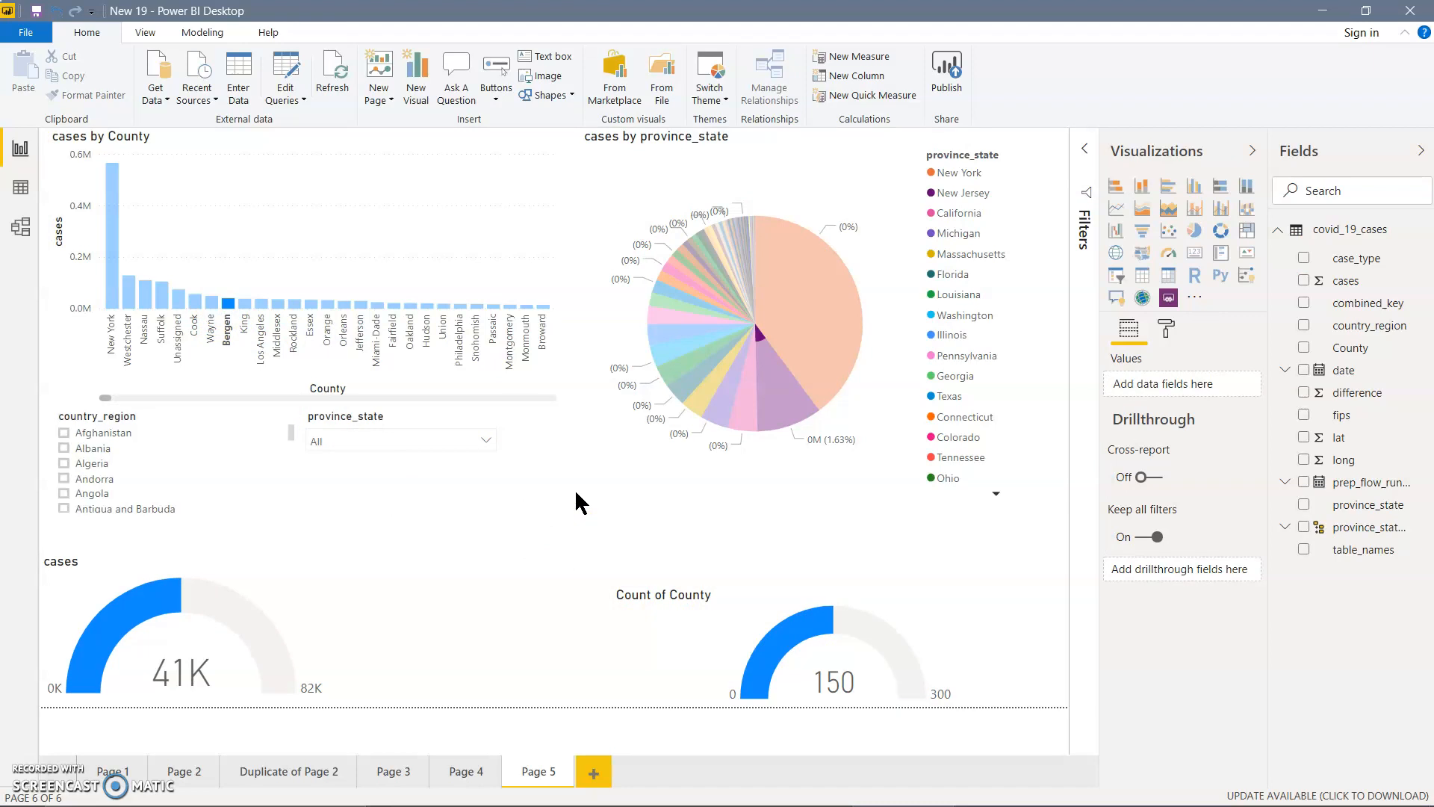
left_click(228, 619)
mouse_move(168, 626)
left_click(534, 492)
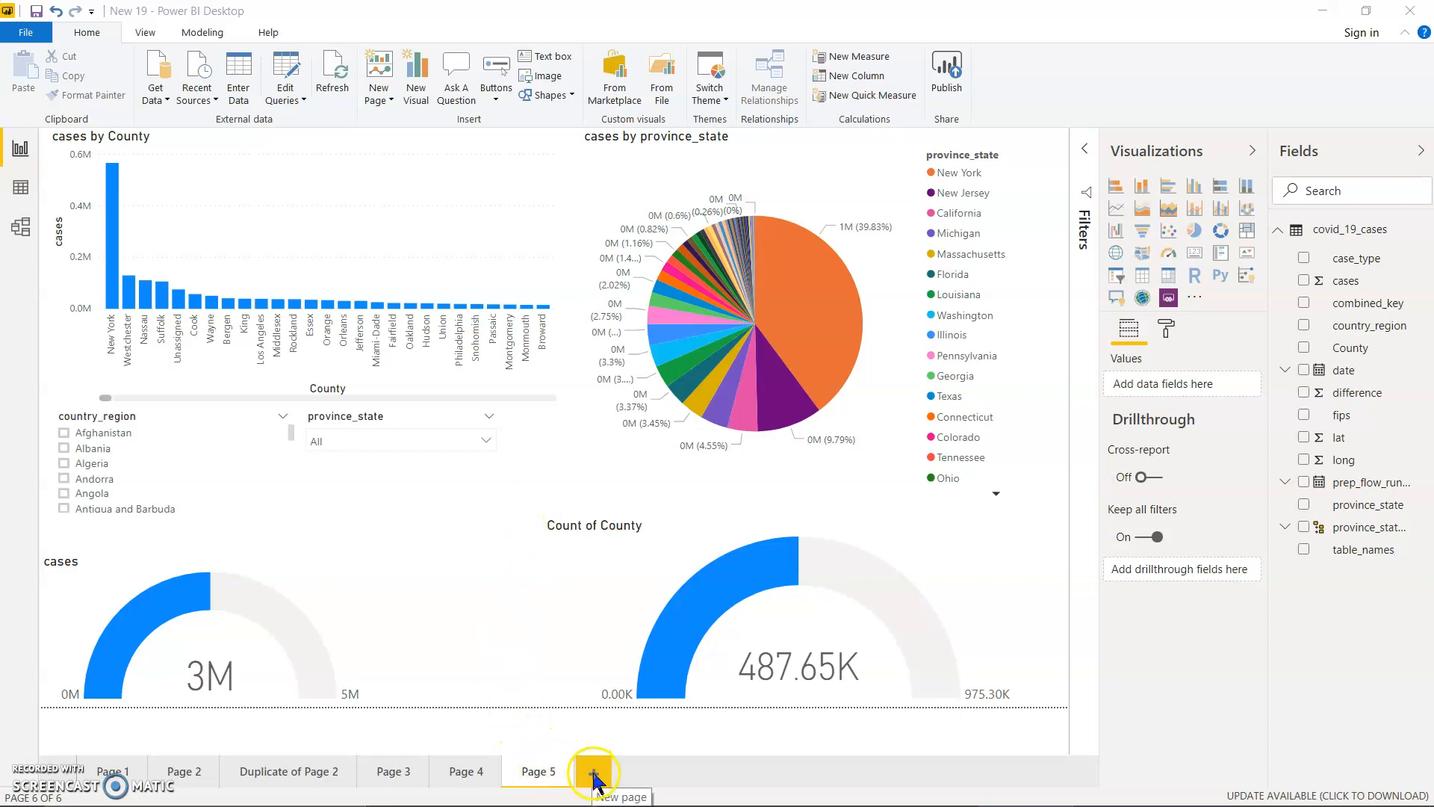
Duplicate Page 5 and change the cases by County column chart on the copy to a clustered bar chart.
right_click(541, 777)
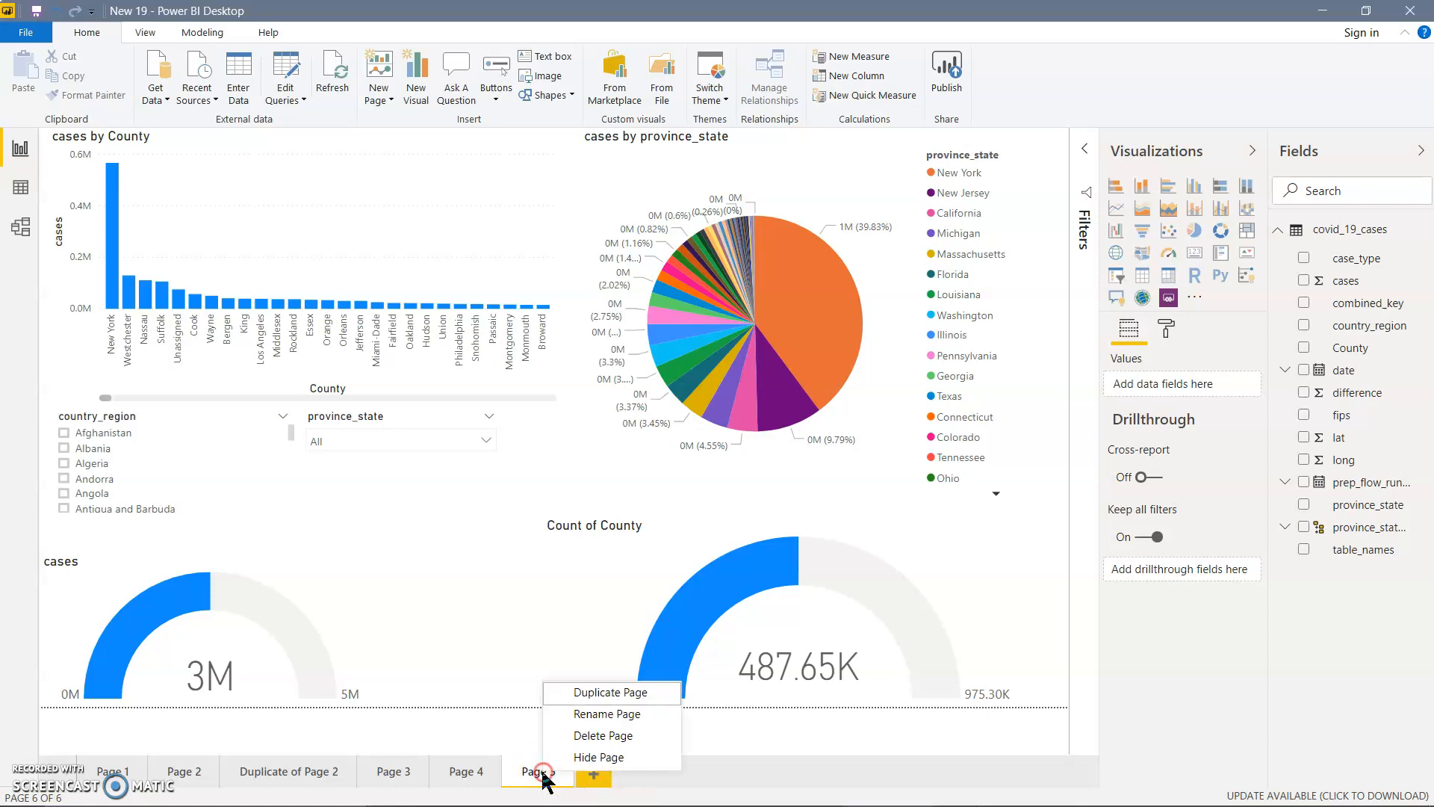
left_click(595, 693)
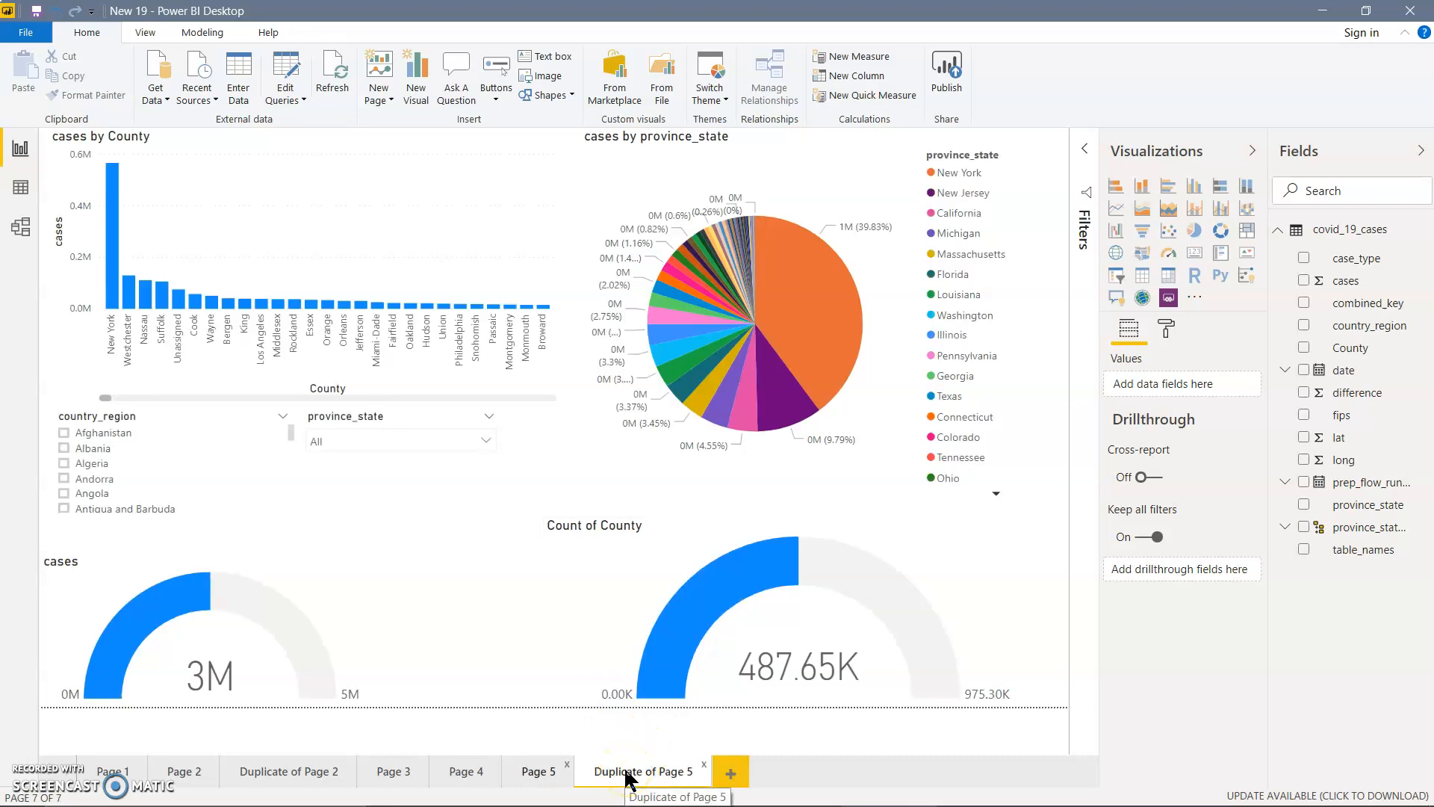
left_click(339, 222)
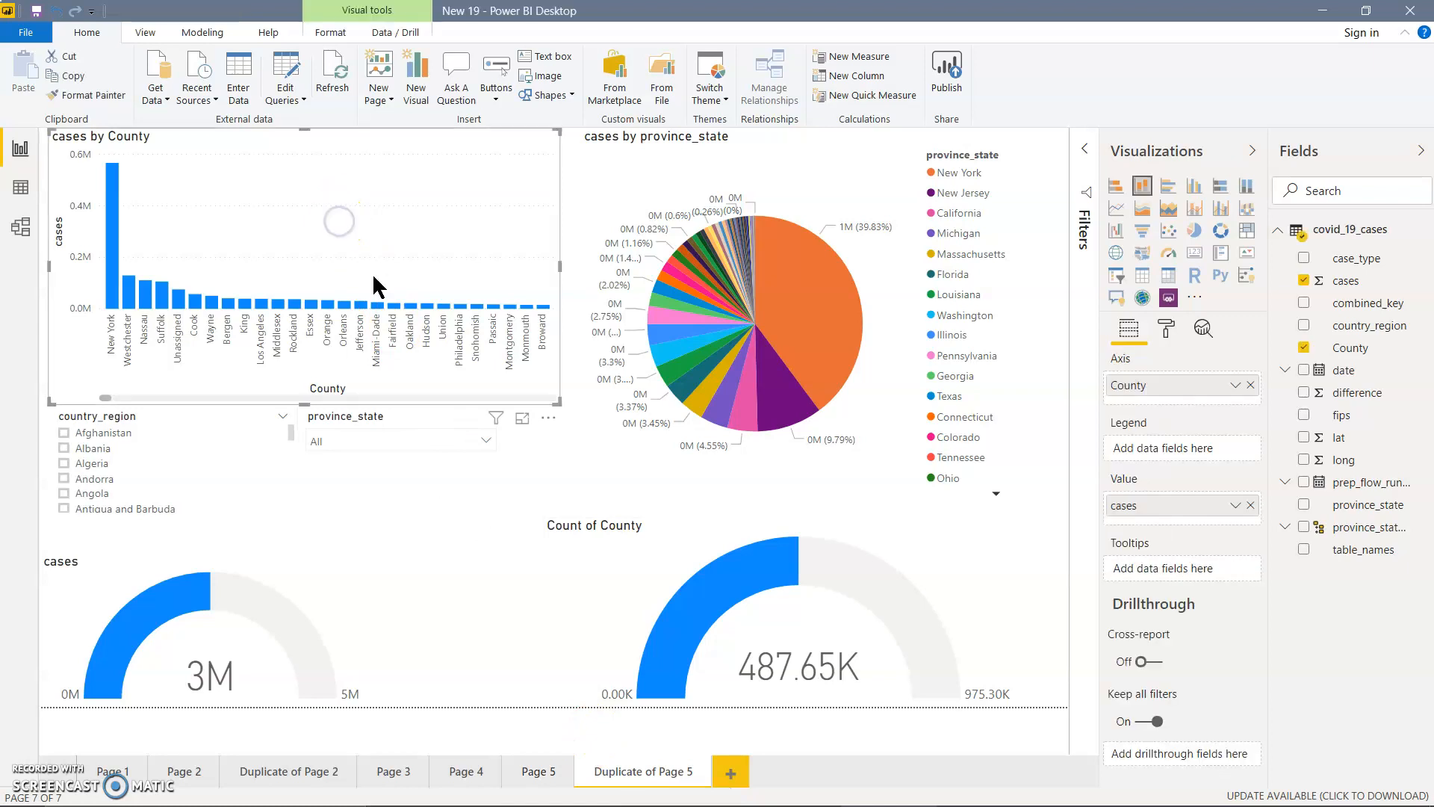
left_click(1170, 187)
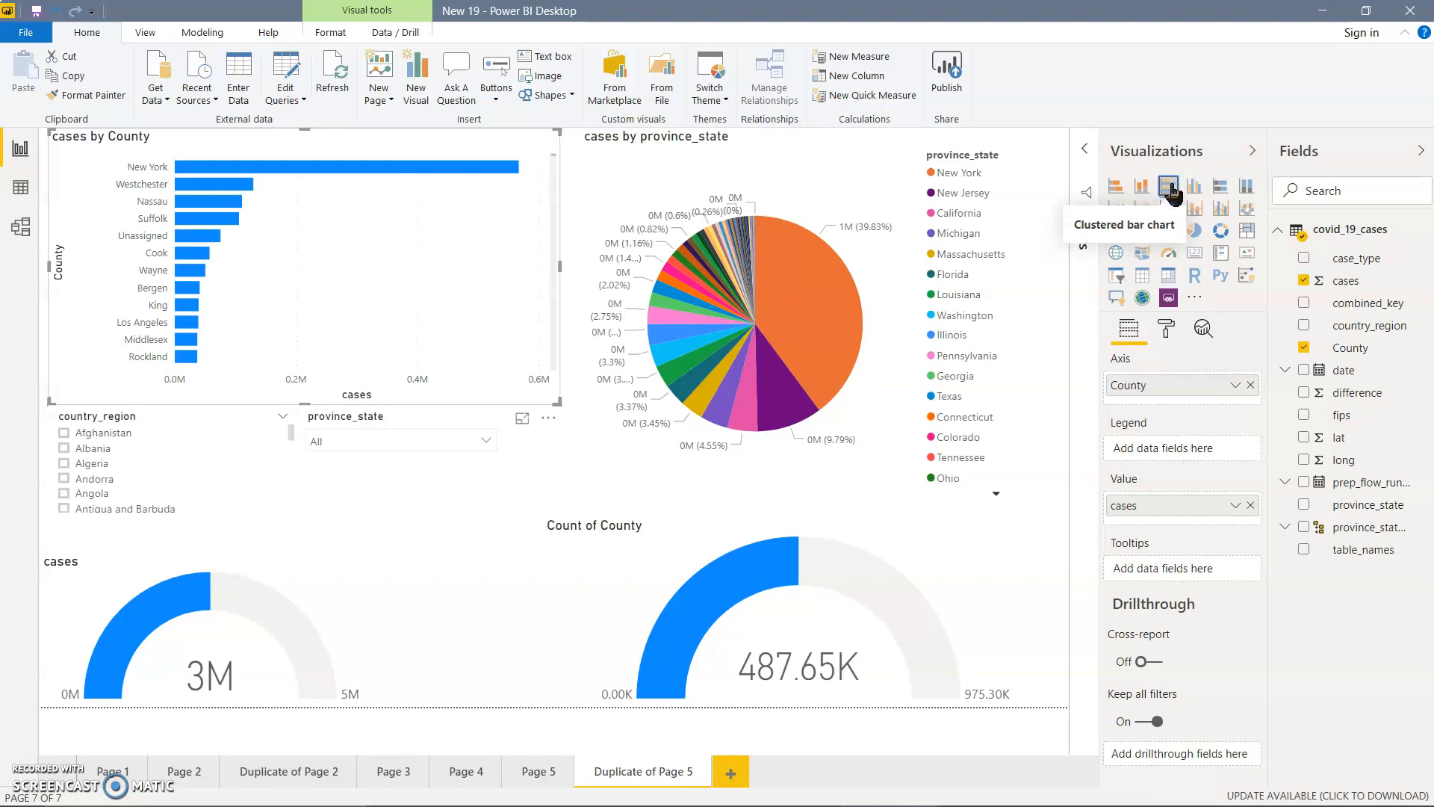
left_click(1170, 190)
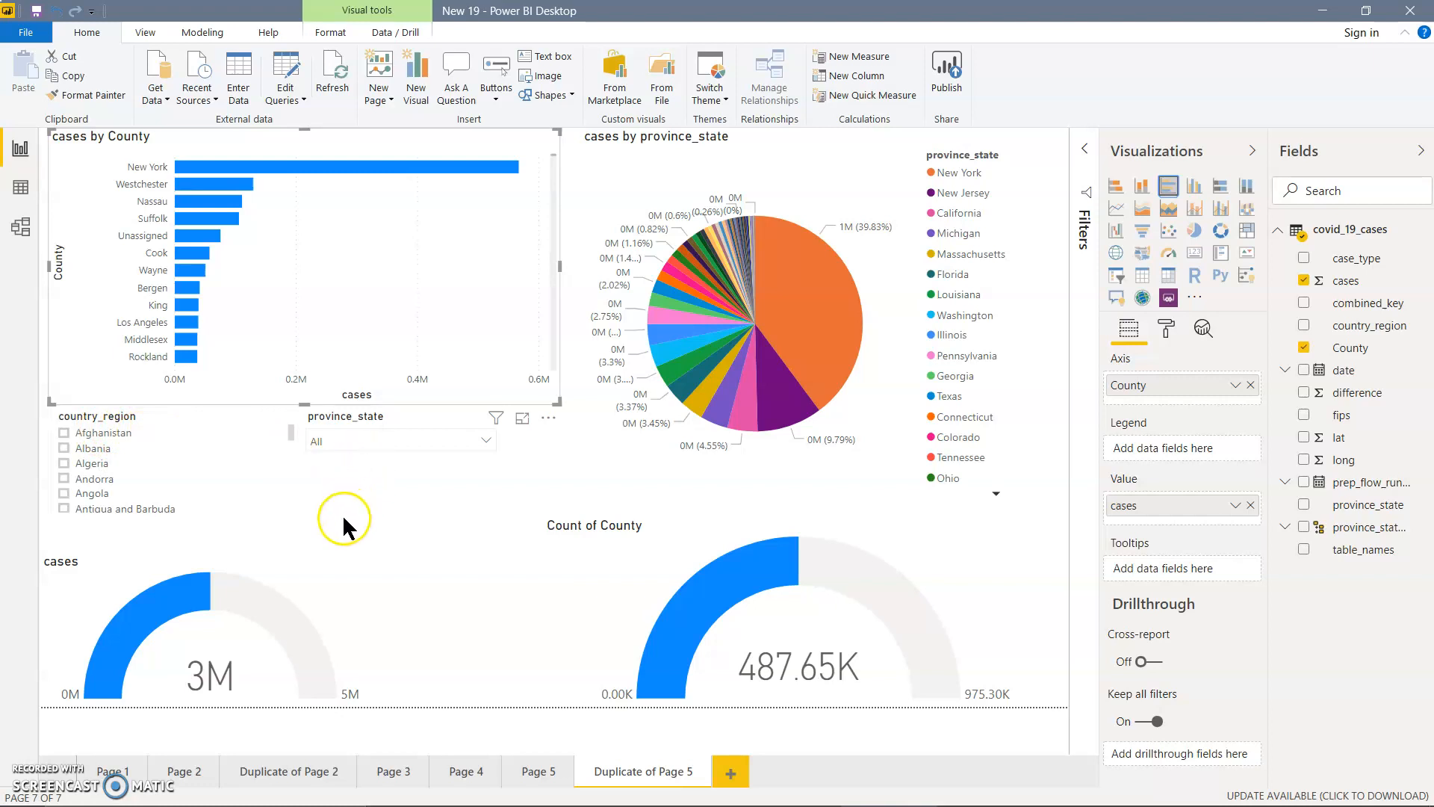
Convert the Count of County gauge to a funnel chart and widen it towards the cases gauge.
left_click(751, 551)
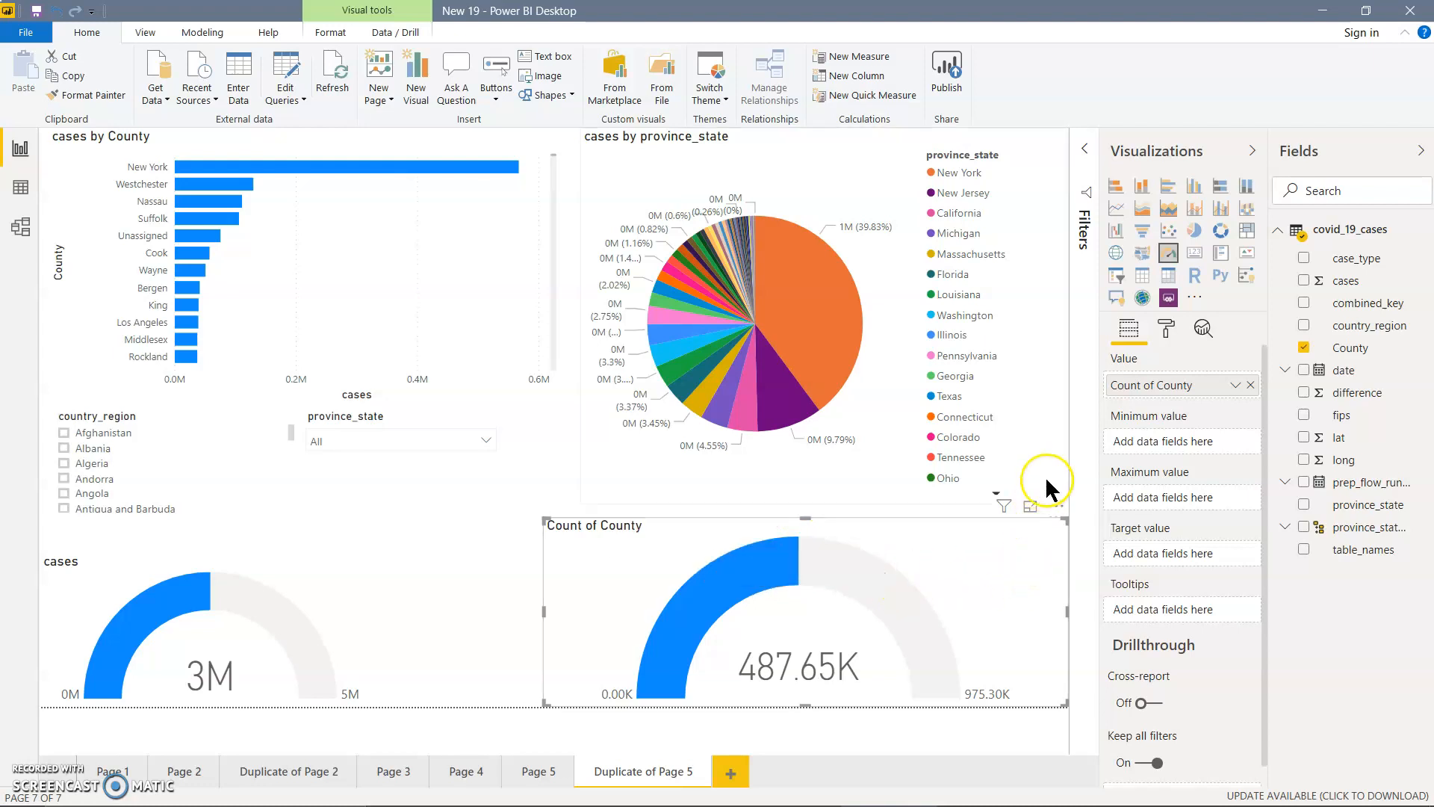
left_click(1143, 231)
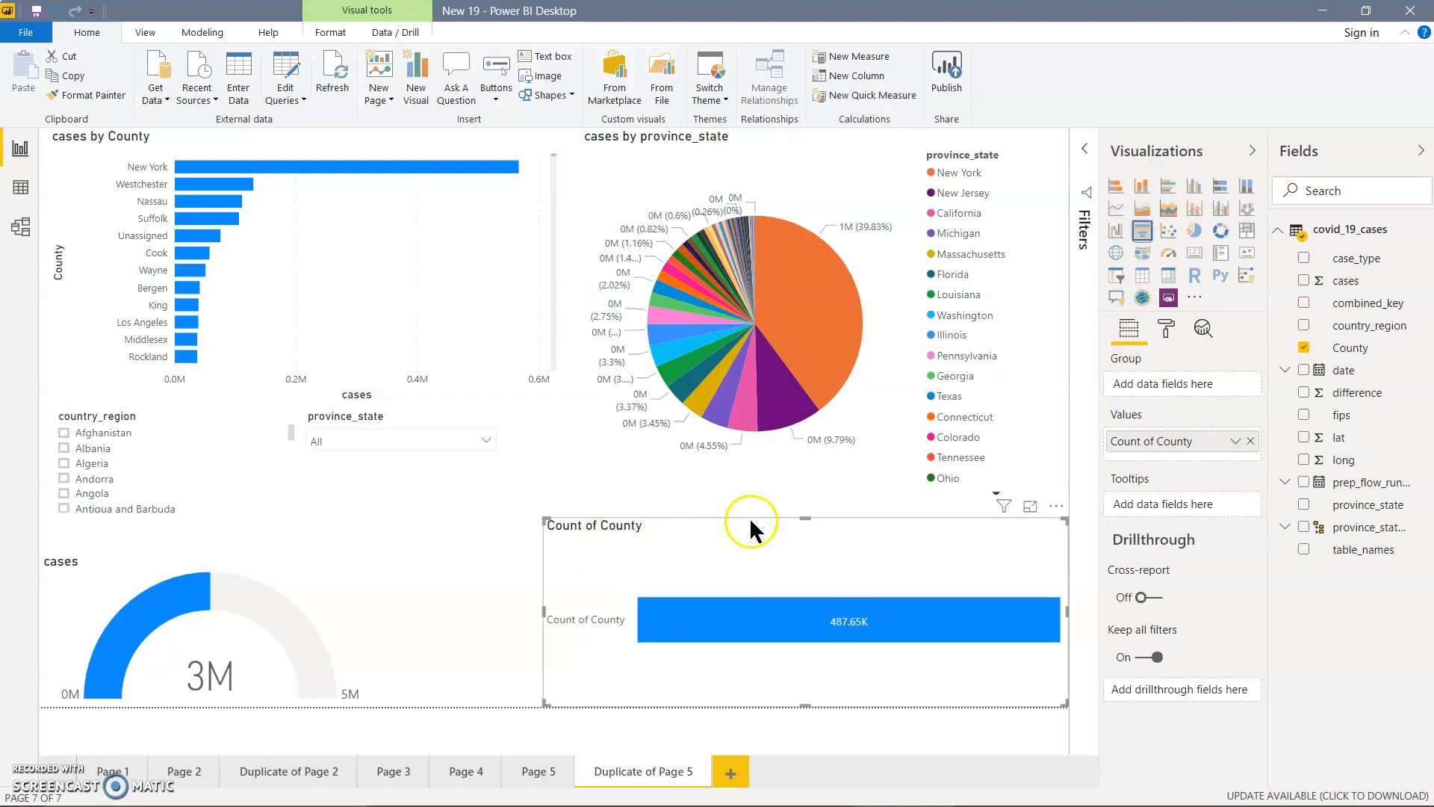
left_click_drag(544, 518, 490, 514)
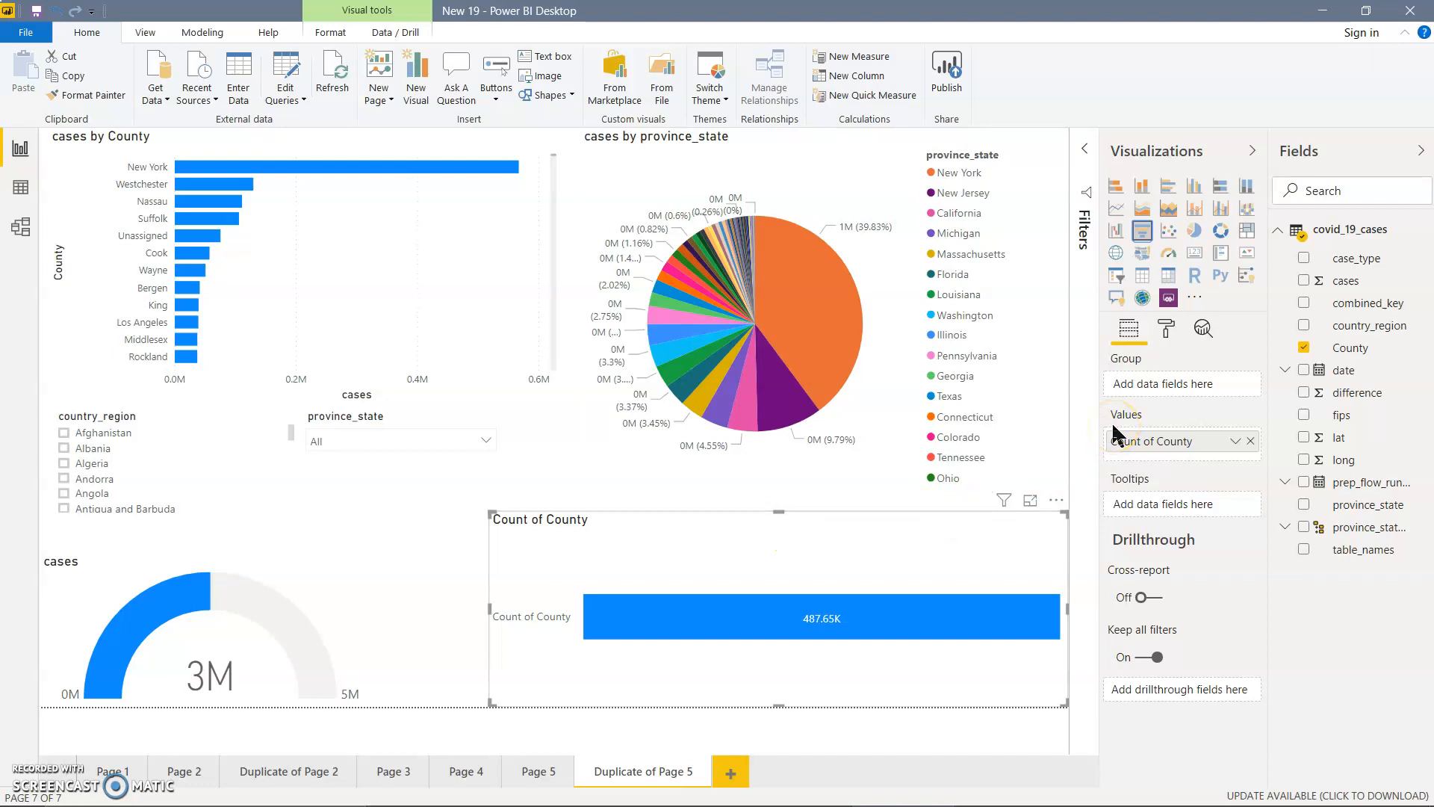
Replace the funnel's Count of County value with cases and group the funnel by case_type.
left_click(1154, 441)
left_click(1251, 441)
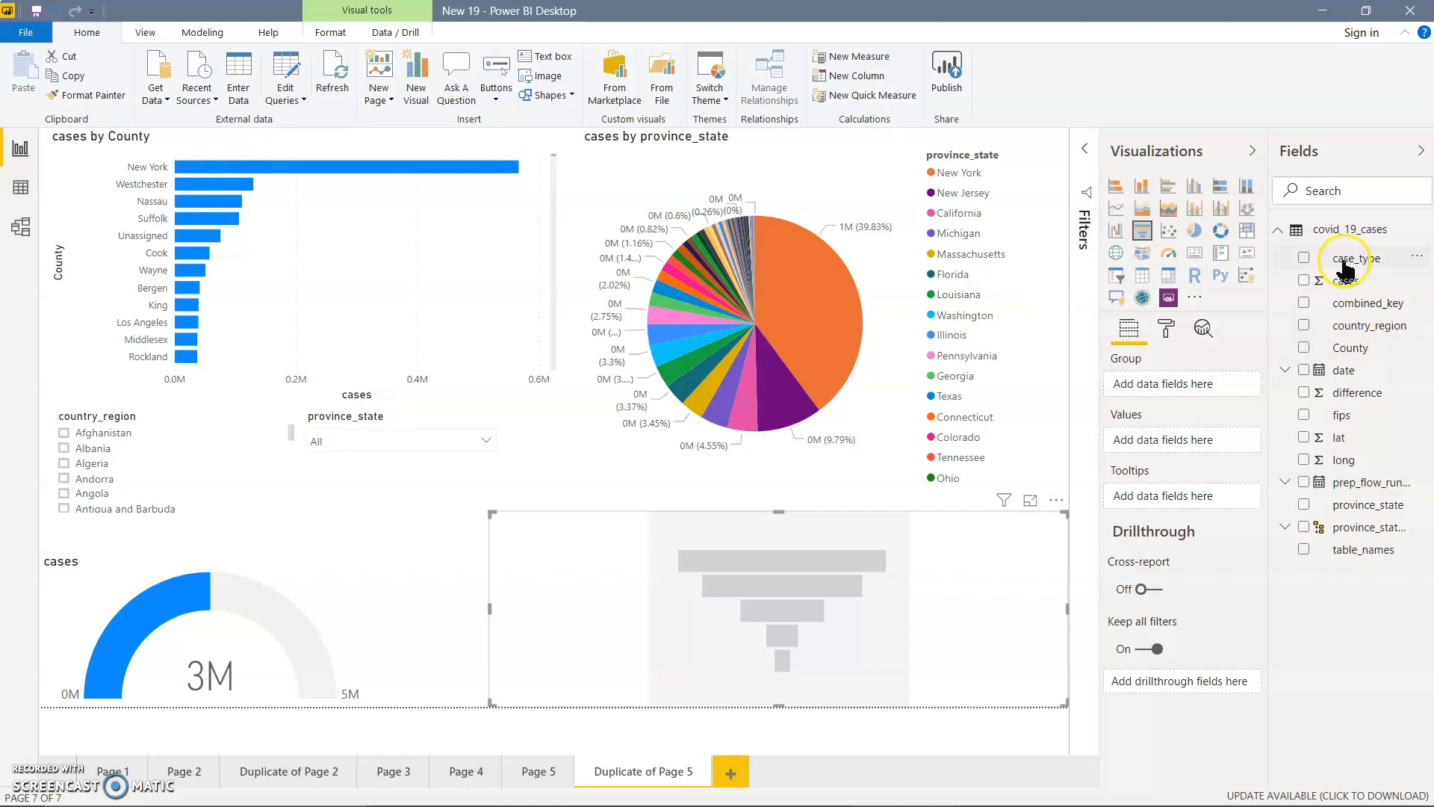
left_click_drag(1341, 259, 1173, 393)
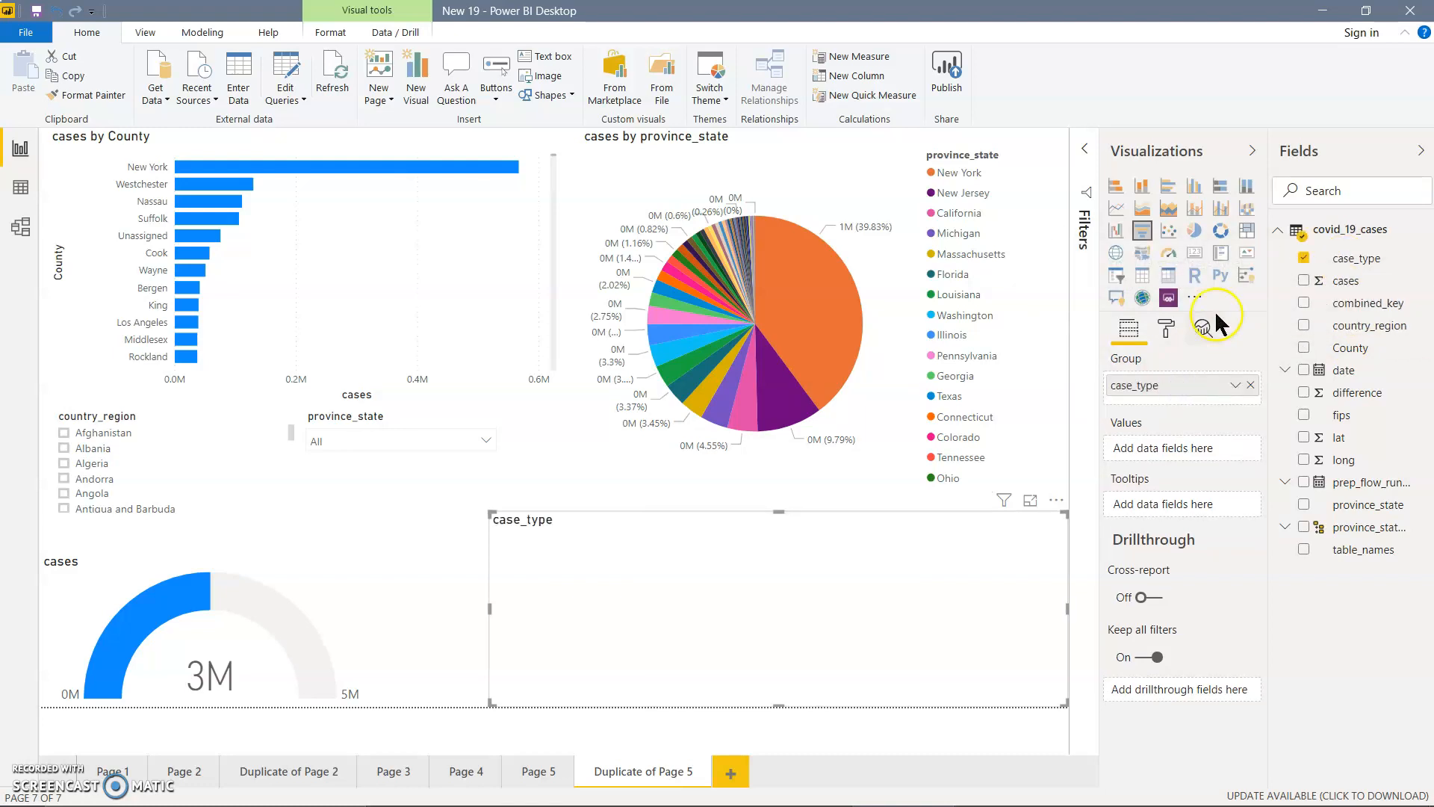
left_click_drag(1341, 288, 1160, 456)
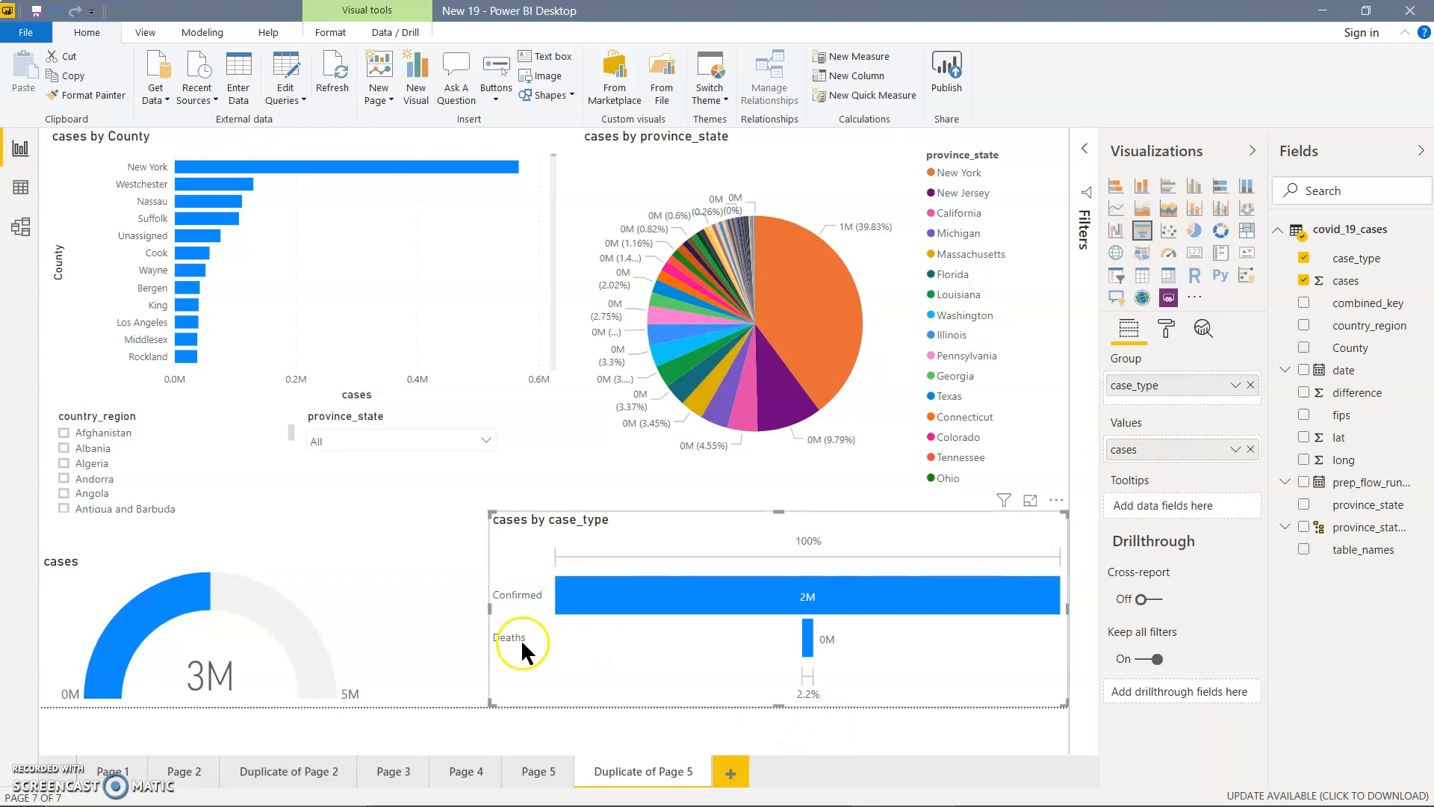
Cross-highlight the page with the funnel's Deaths bar and its Confirmed bar.
left_click(808, 641)
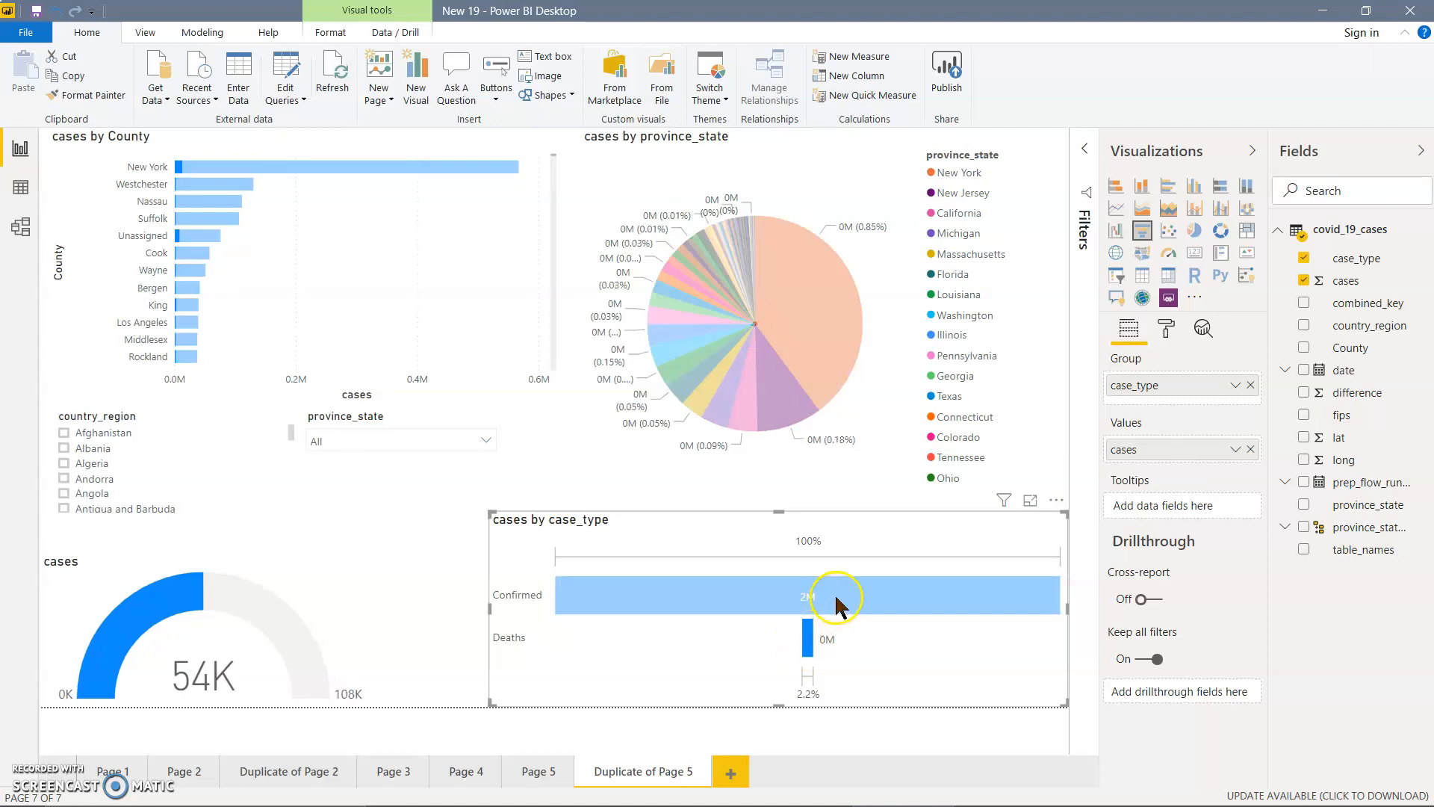
left_click(836, 598)
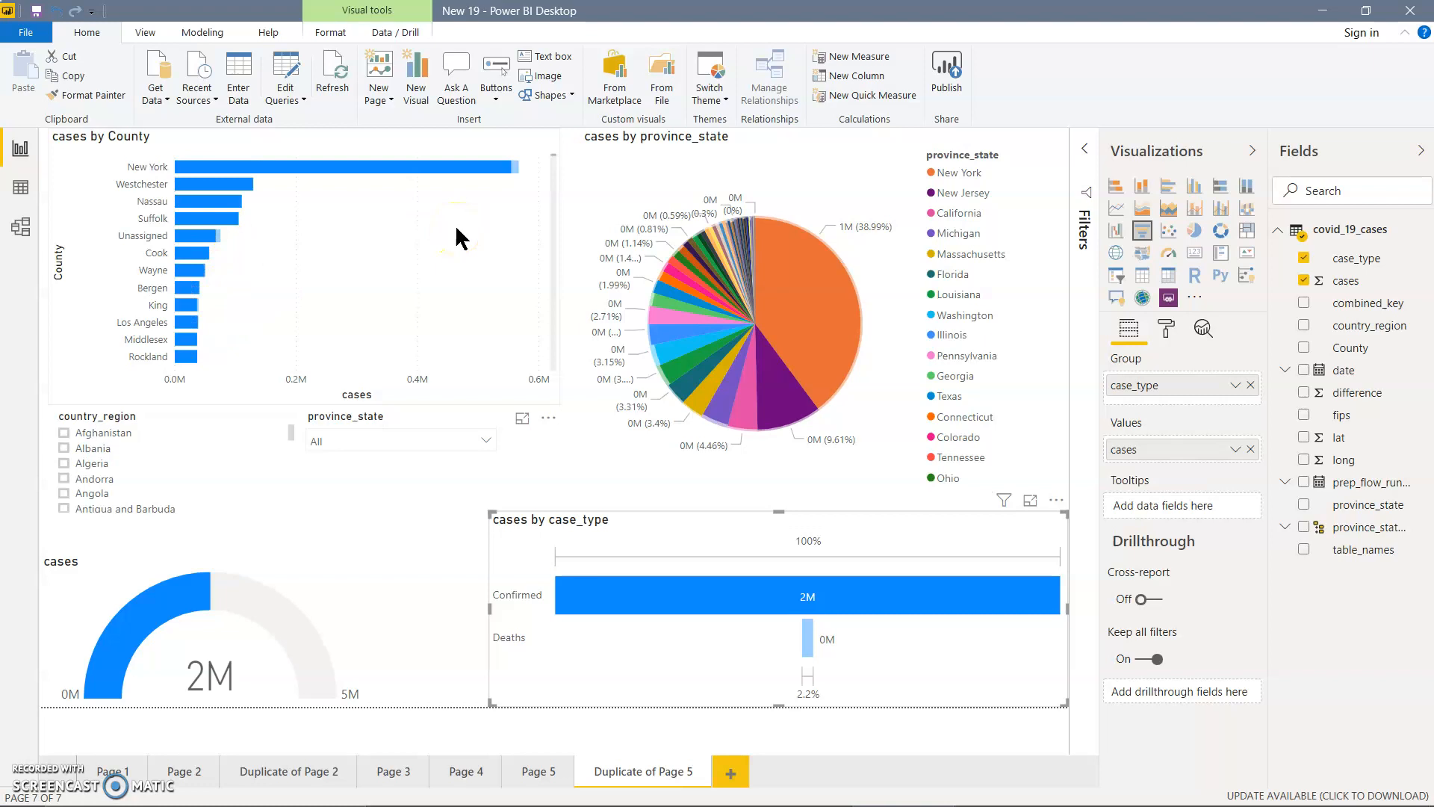
left_click(395, 522)
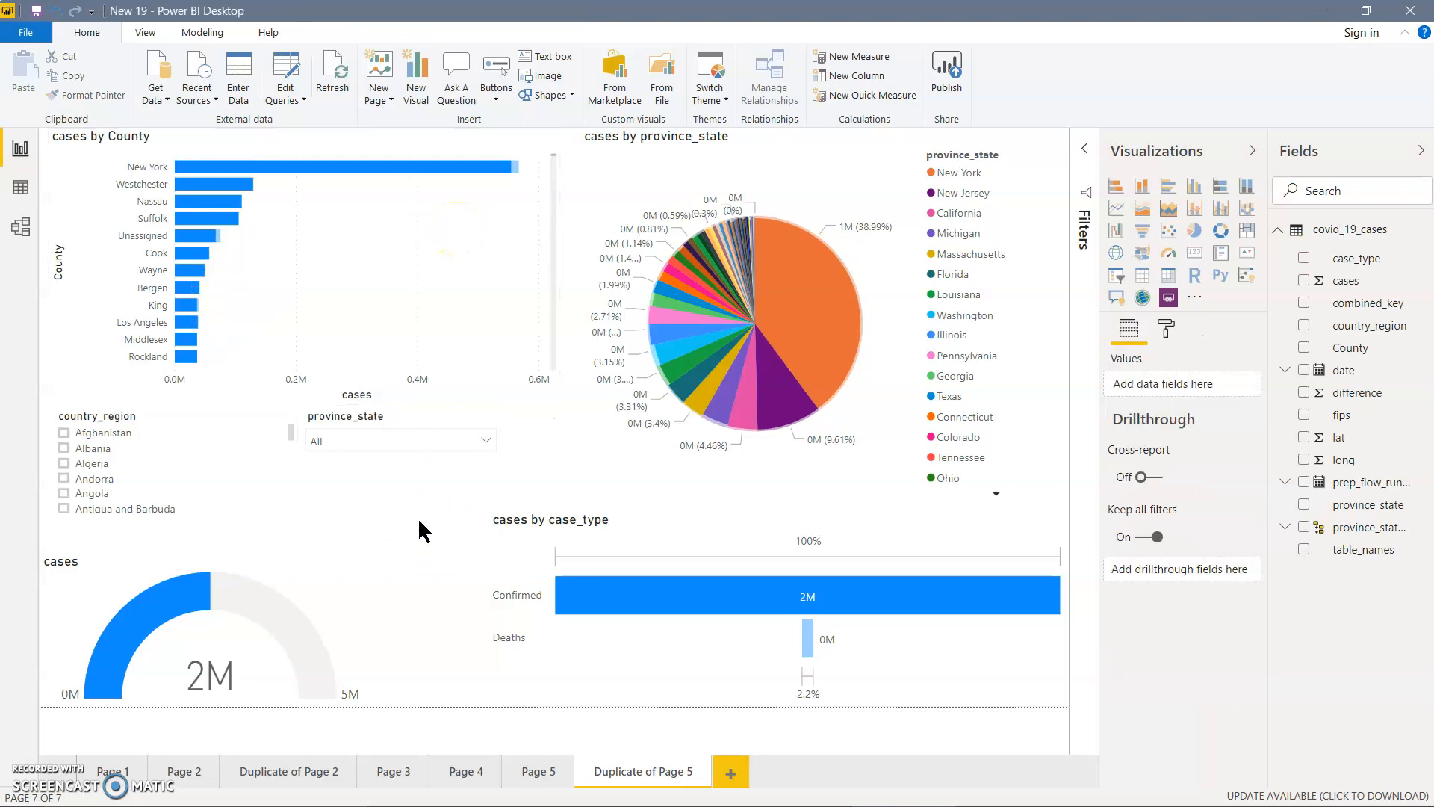
left_click(452, 529)
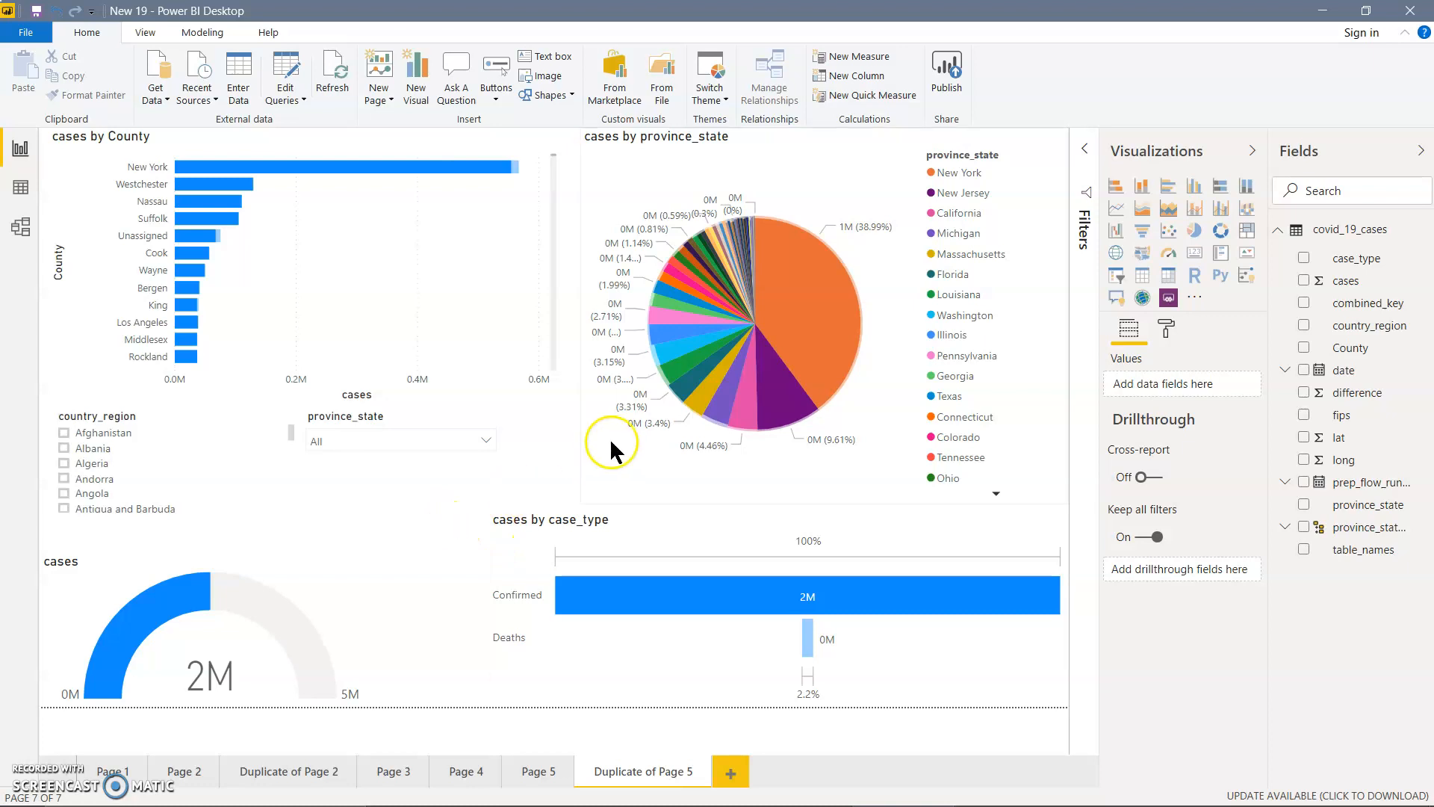
Split the cases by County bar chart by case_type using that field as its legend.
left_click(97, 173)
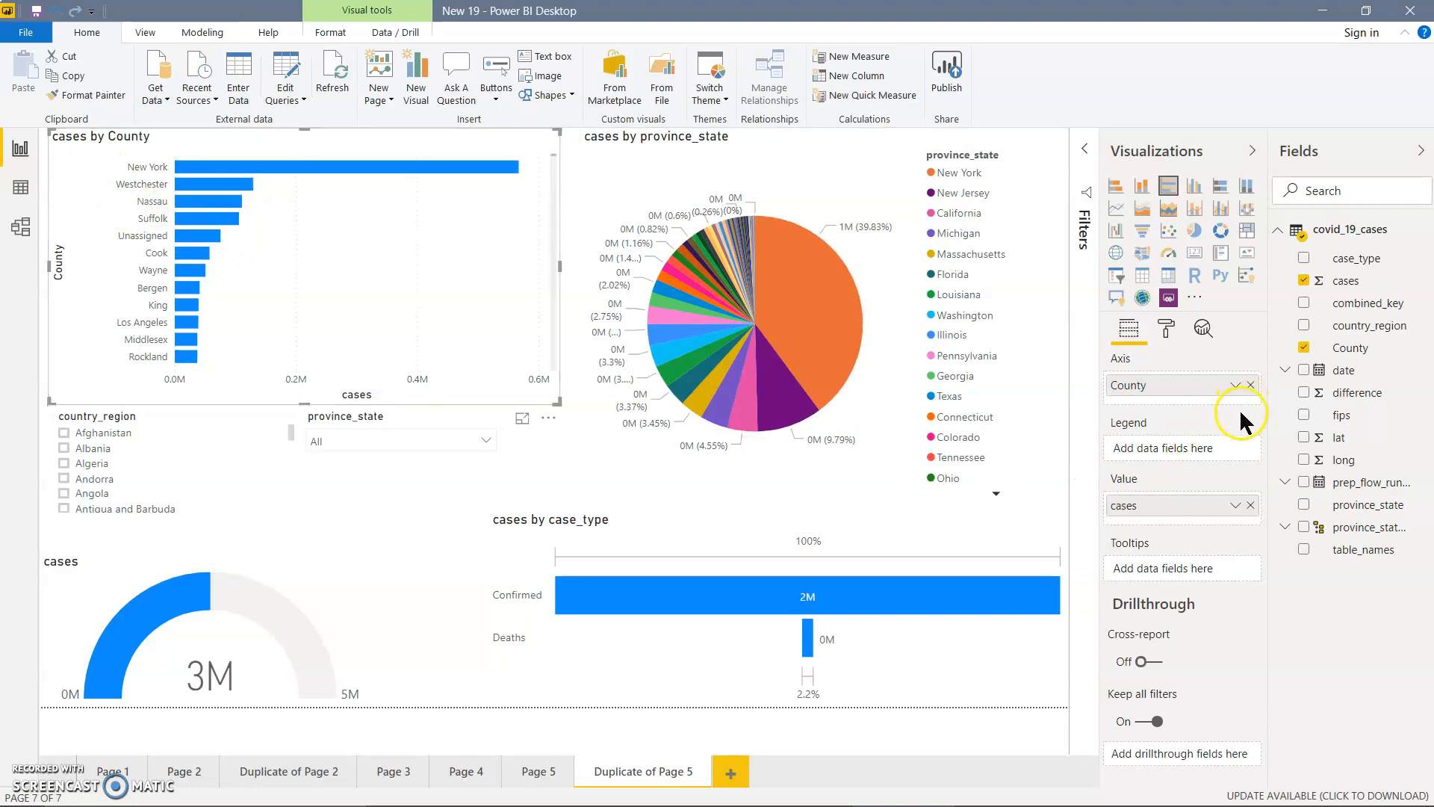
left_click_drag(1348, 258, 1184, 455)
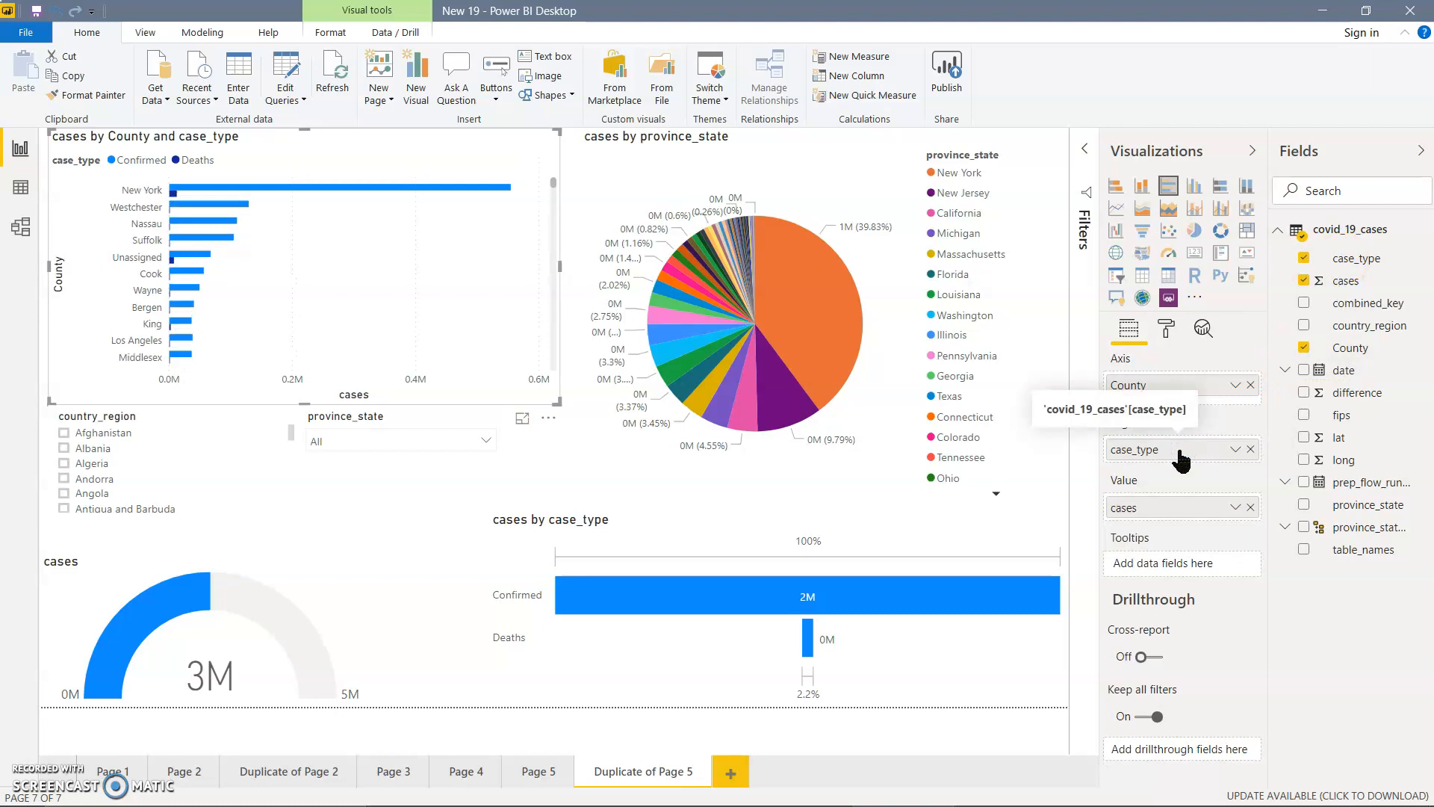
left_click(851, 648)
left_click(809, 639)
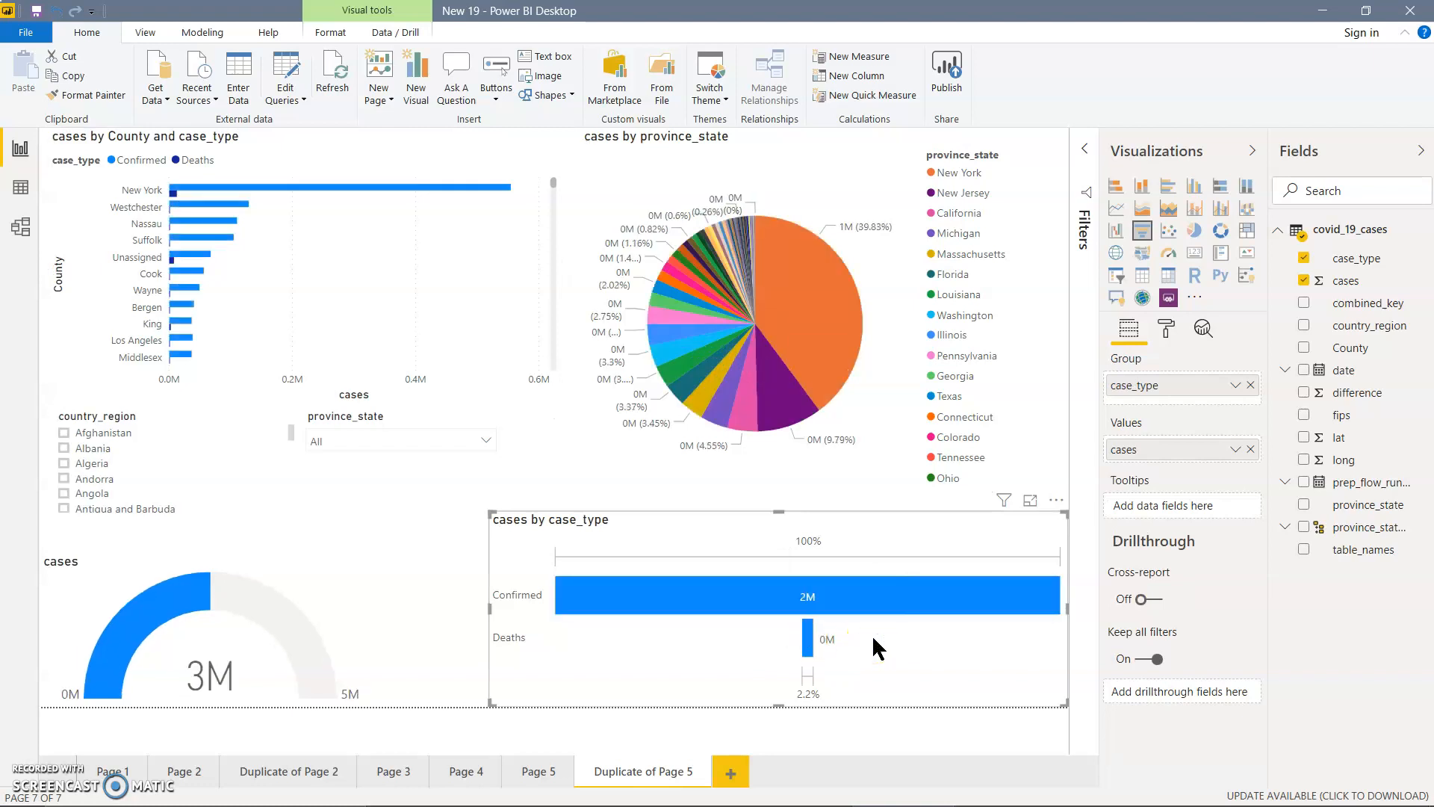
left_click(848, 202)
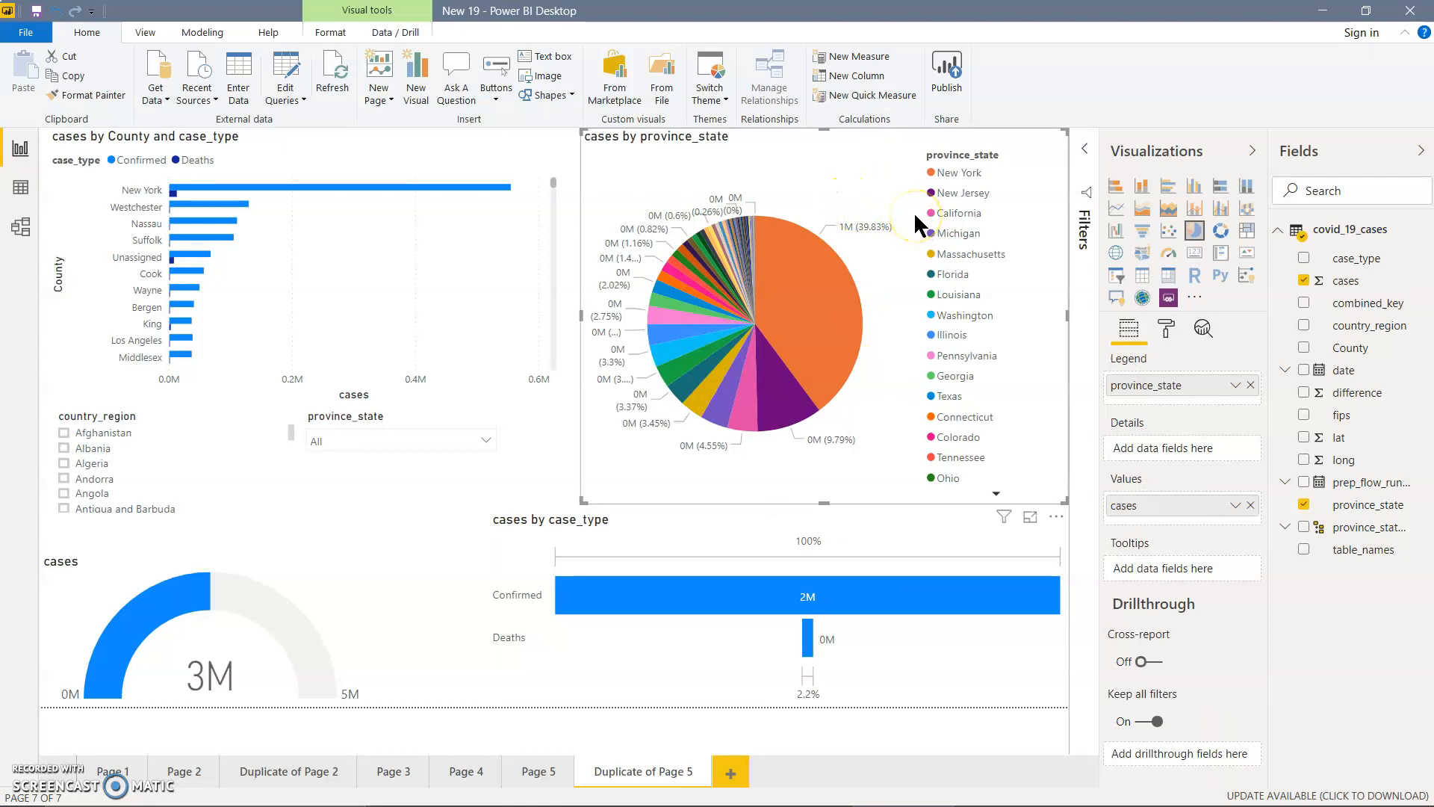
Shrink the cases gauge and move the province_state slicer directly below the country_region slicer.
left_click(298, 605)
left_click_drag(380, 631, 199, 629)
left_click_drag(120, 554, 113, 580)
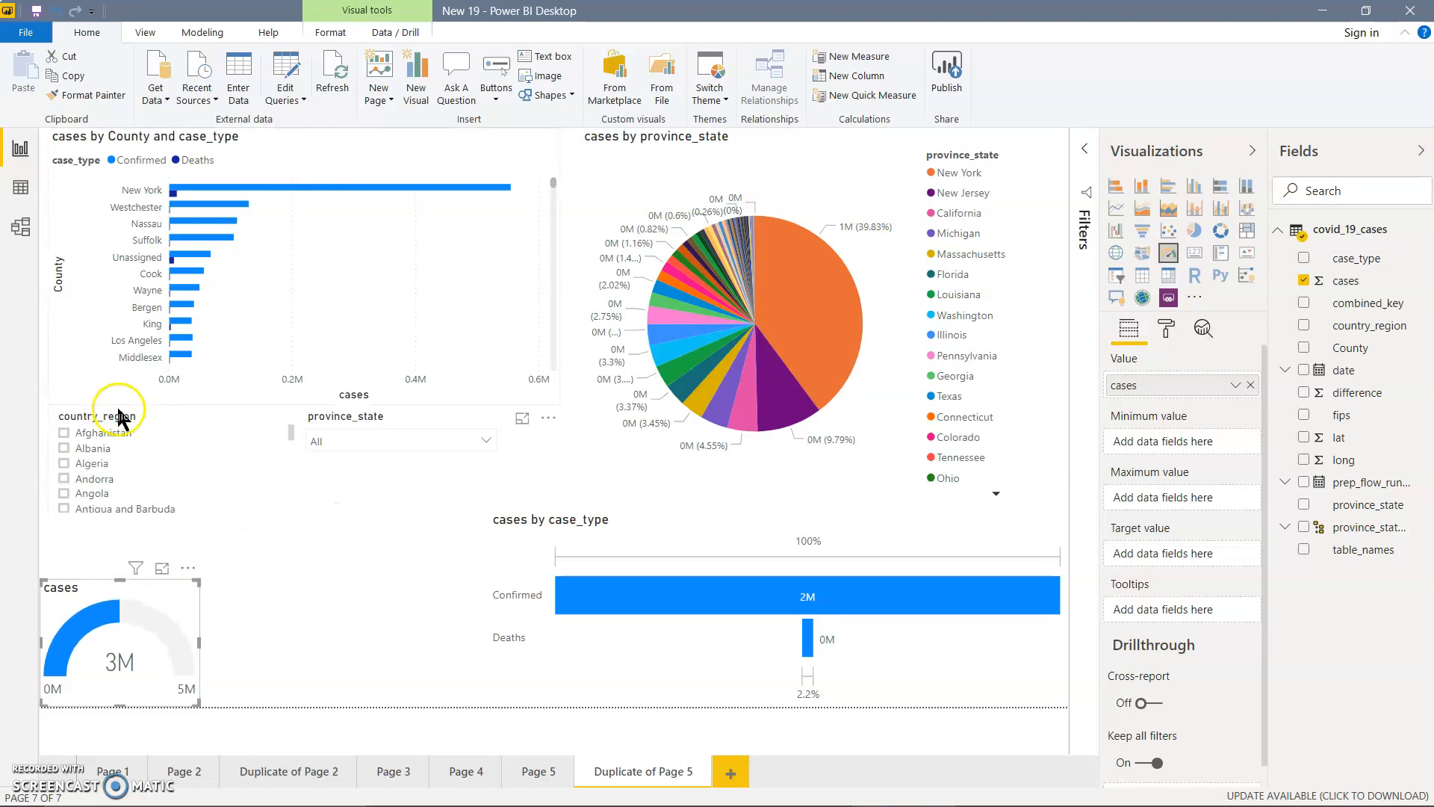
left_click(399, 417)
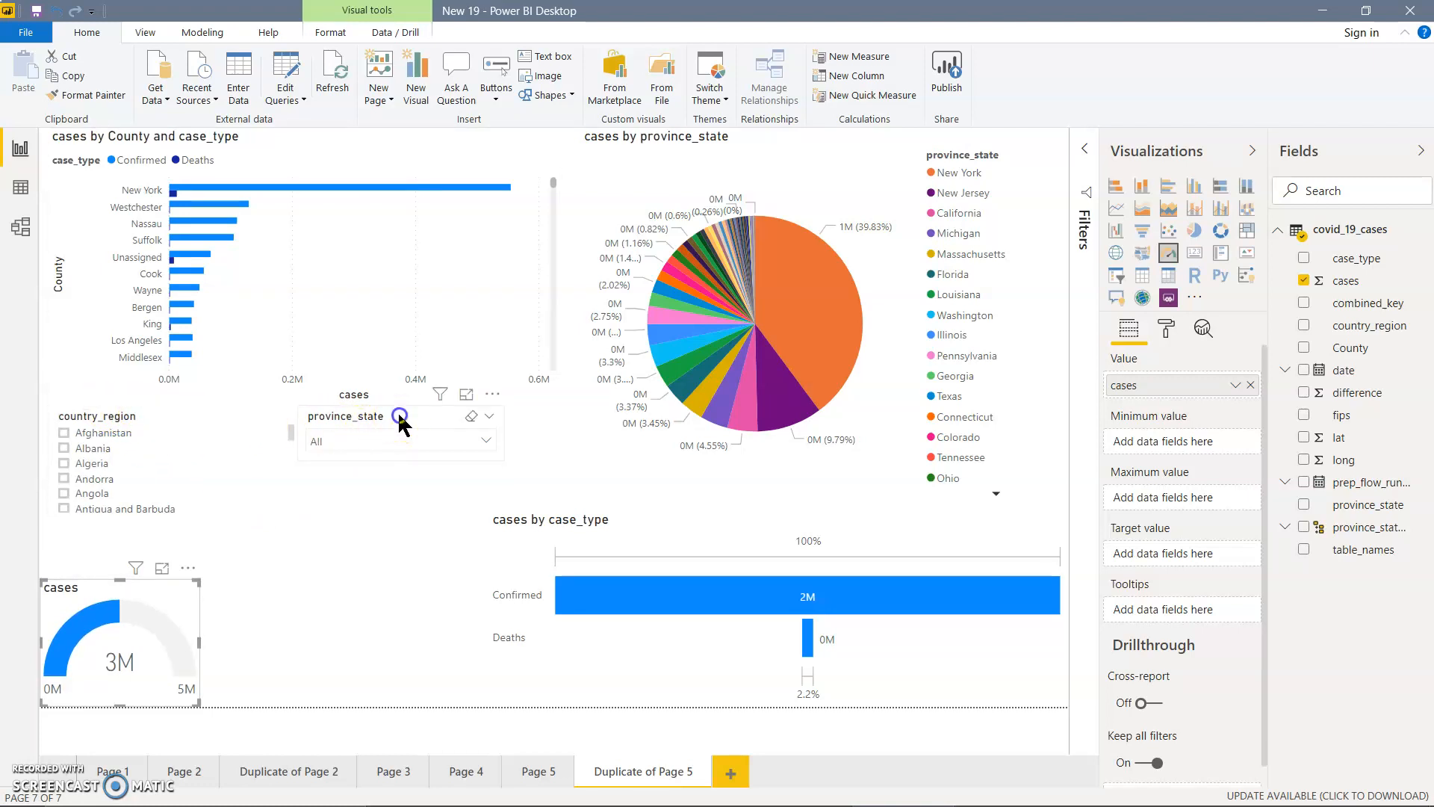
left_click_drag(398, 420, 151, 517)
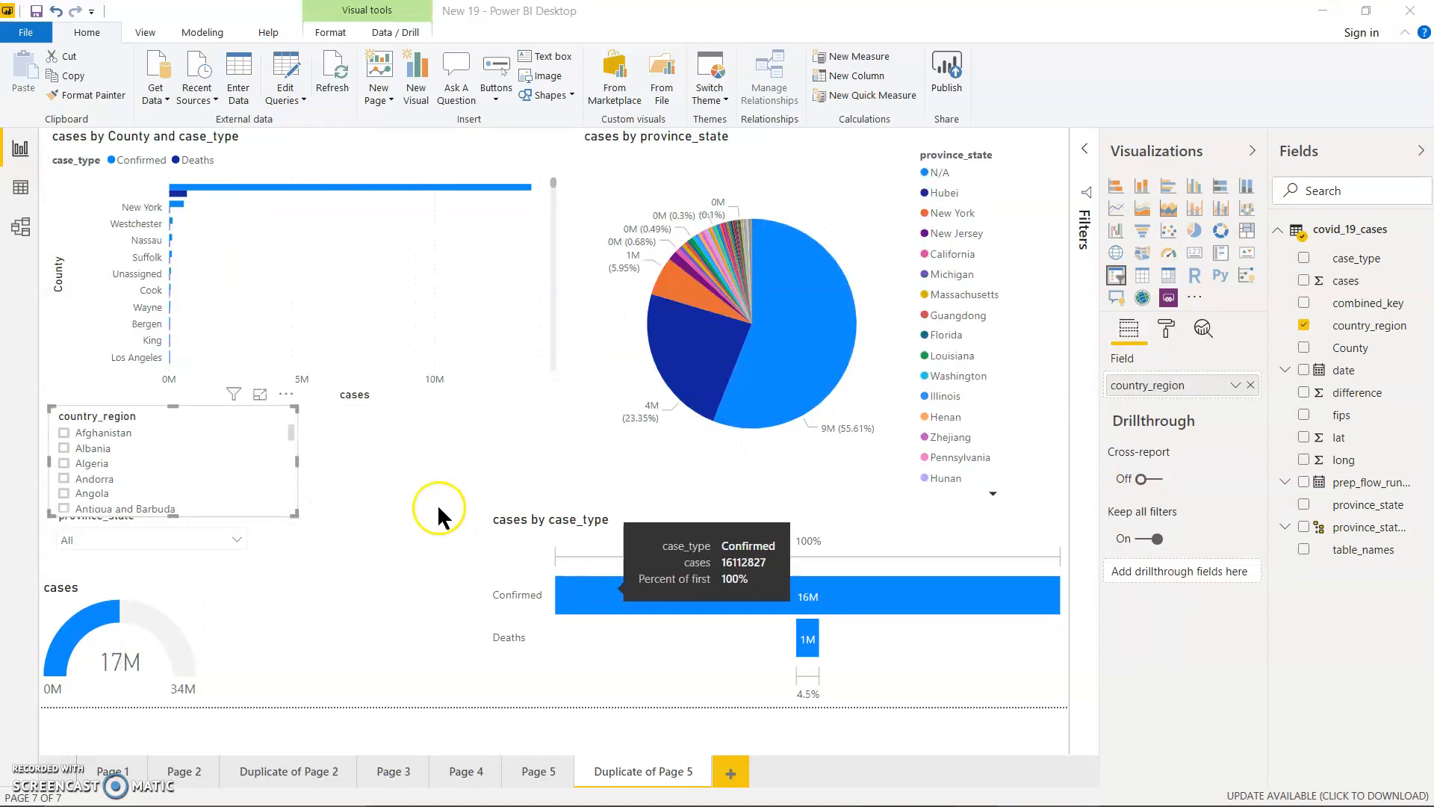
Filter the page to US with the country_region slicer.
left_click_drag(291, 437, 290, 560)
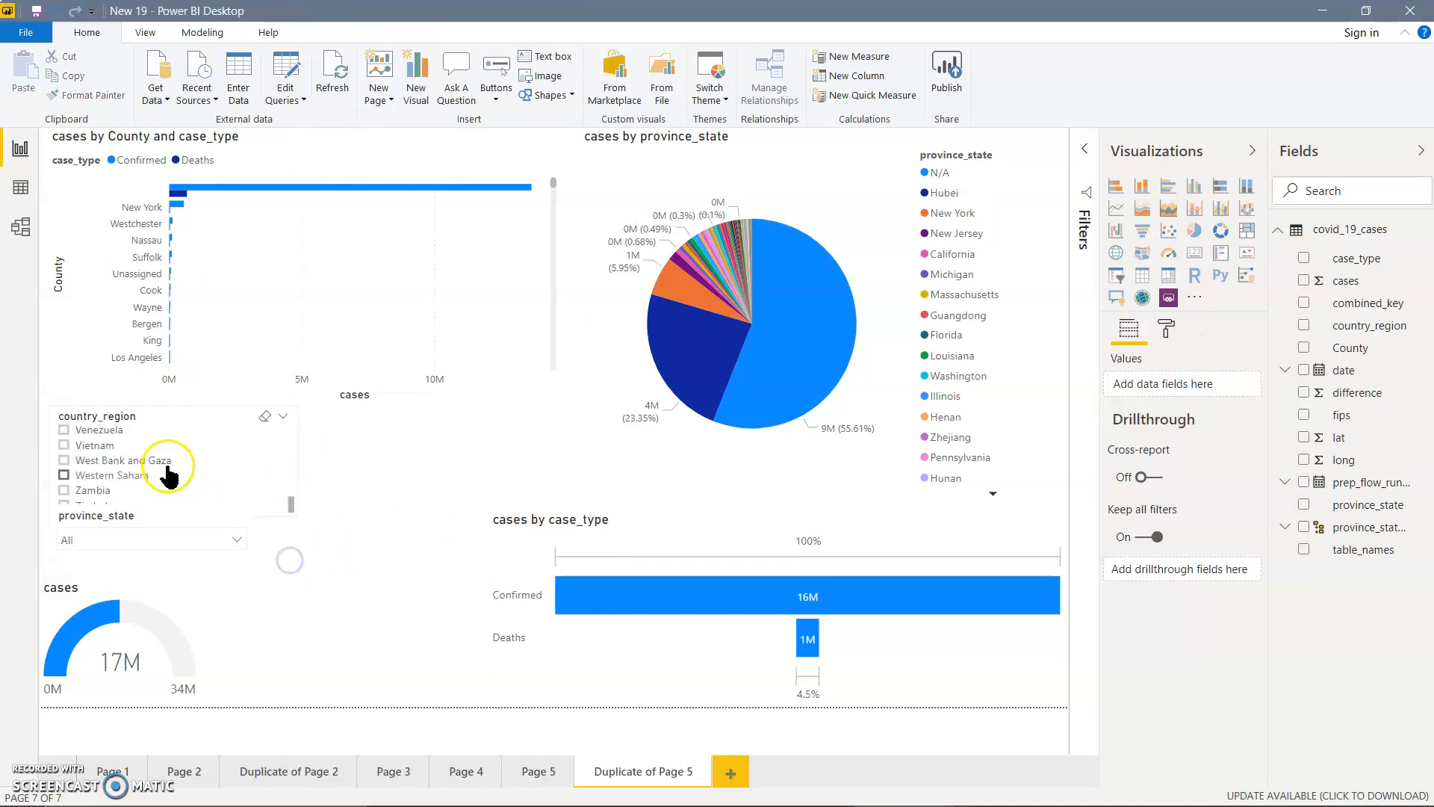
scroll(167, 470, "up", 2)
left_click(82, 453)
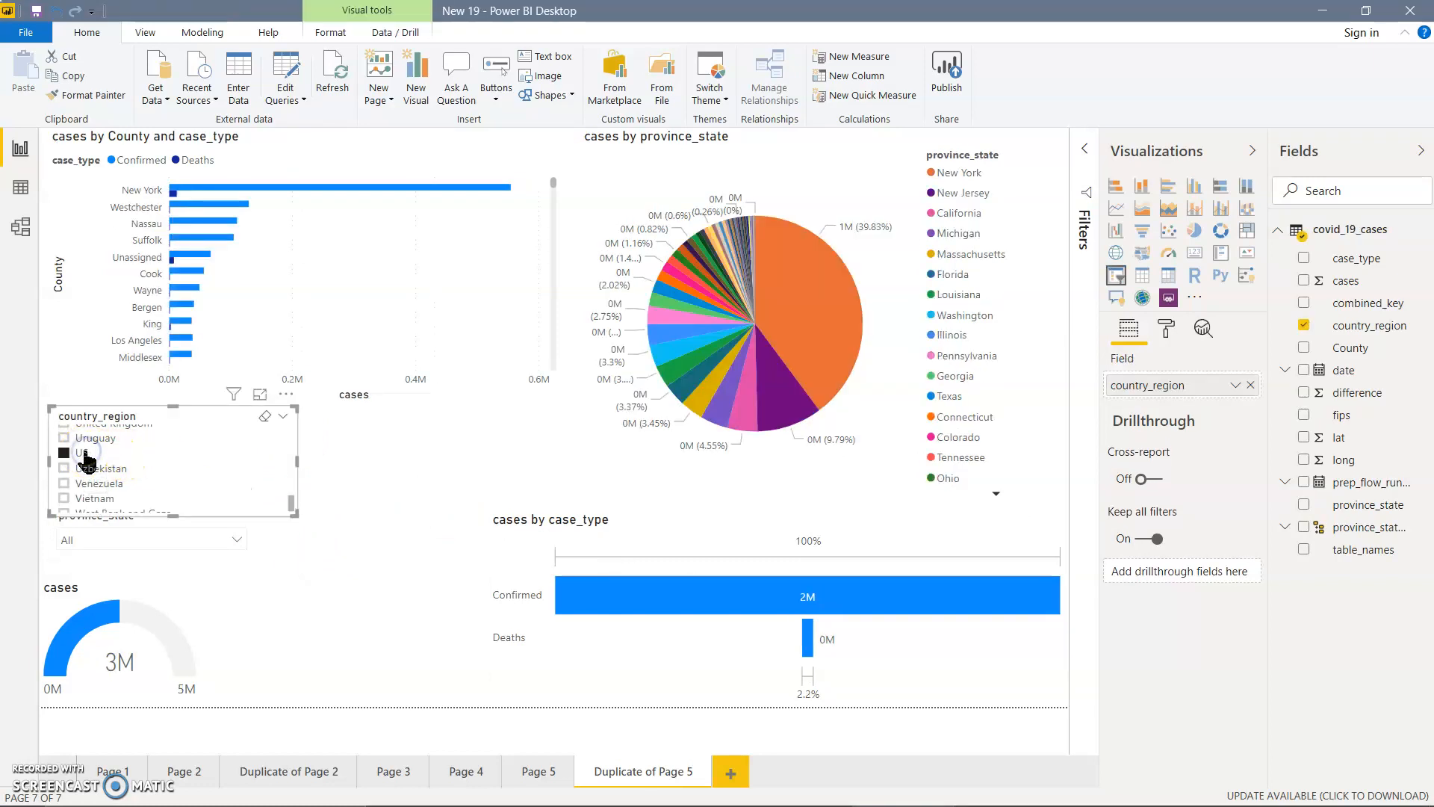
left_click(384, 484)
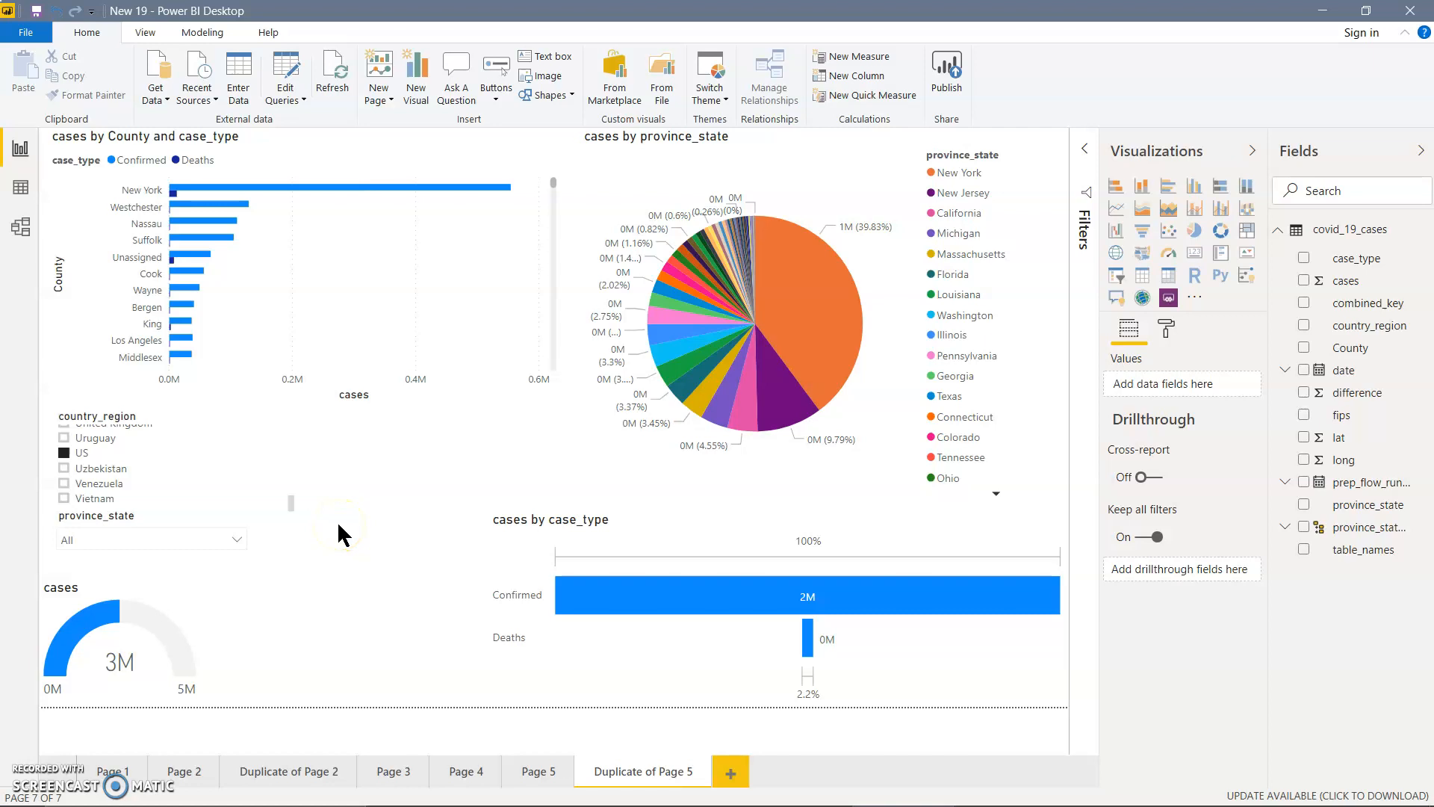
Narrow the cases by County and case_type bar chart to open a gap beside the pie chart.
left_click(866, 159)
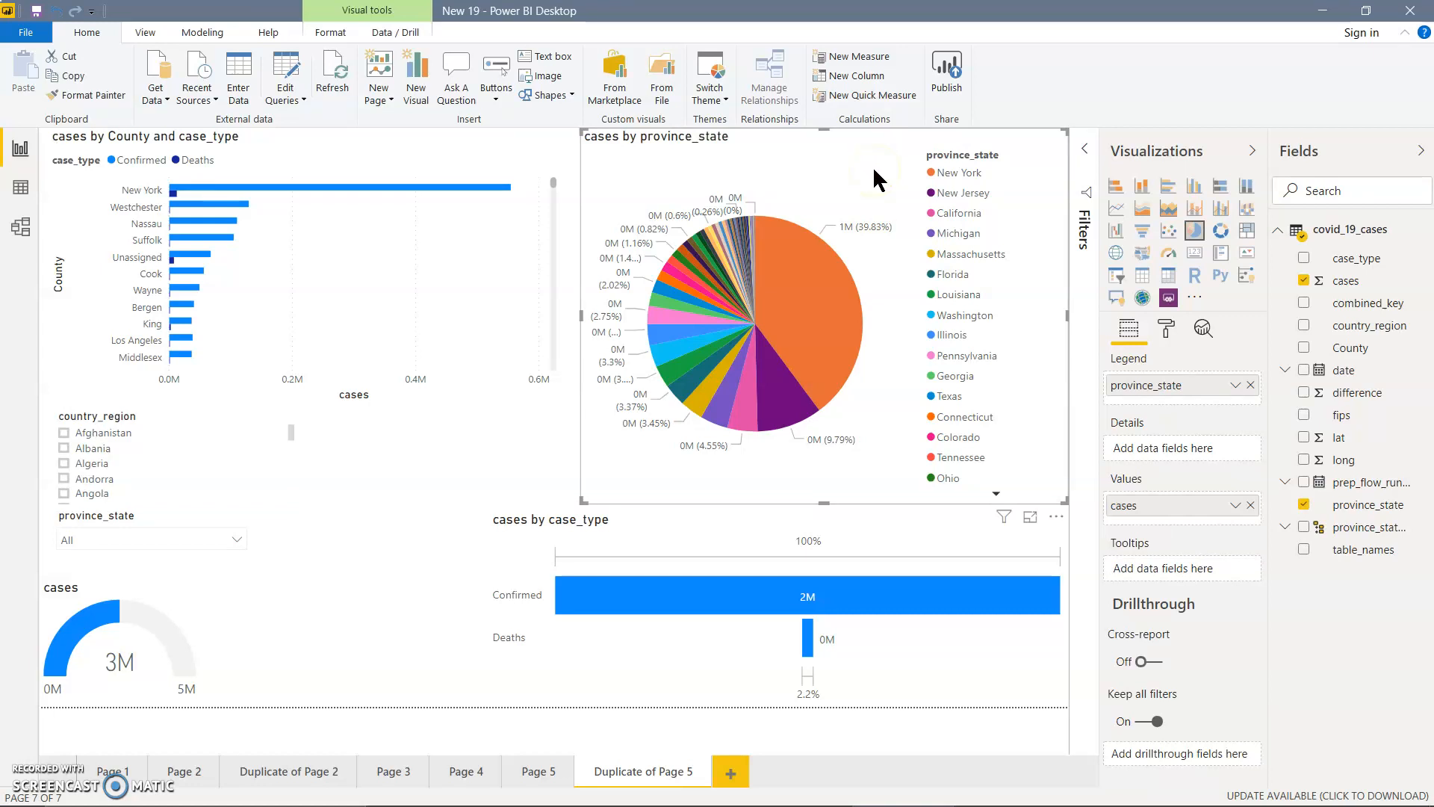
left_click(545, 133)
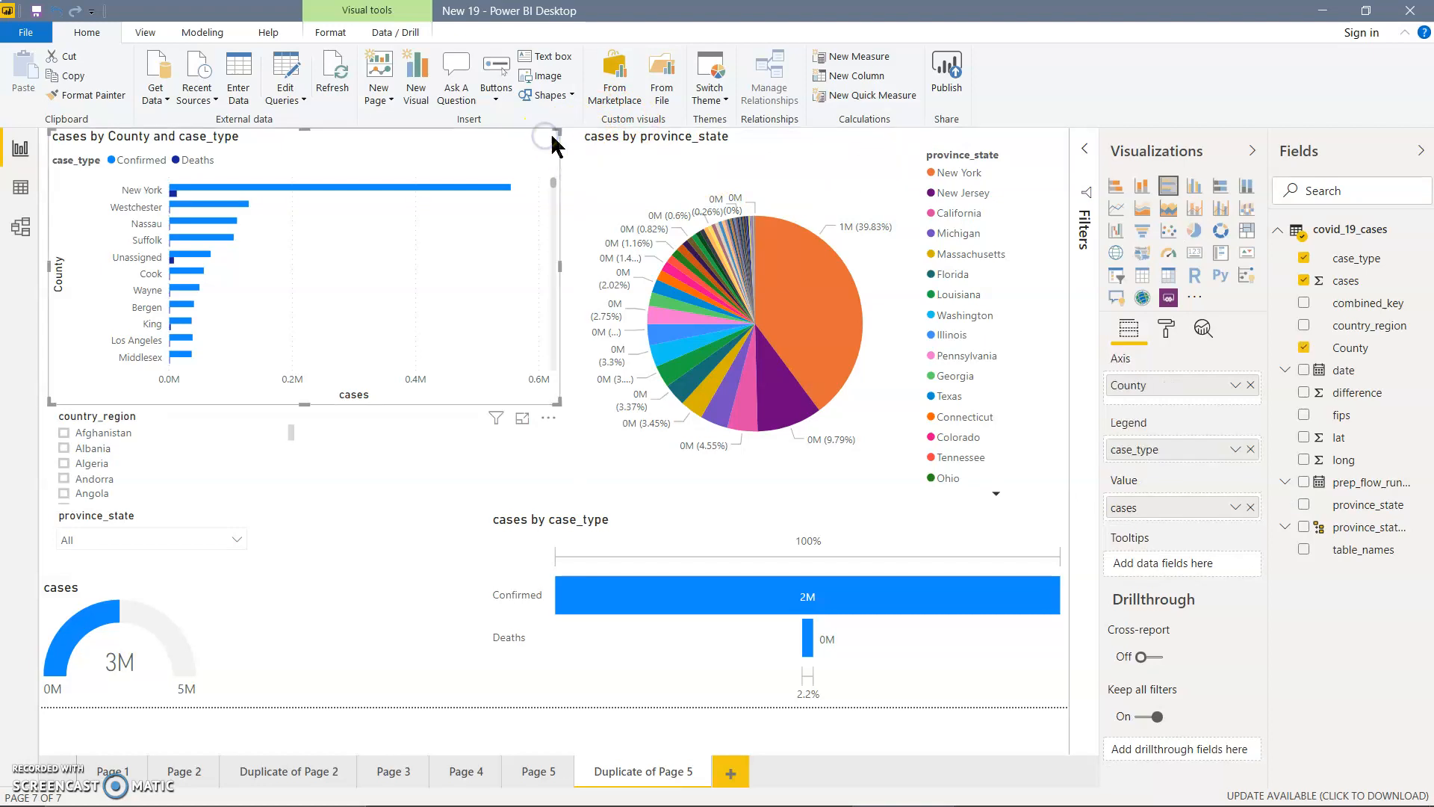
left_click_drag(559, 135, 426, 143)
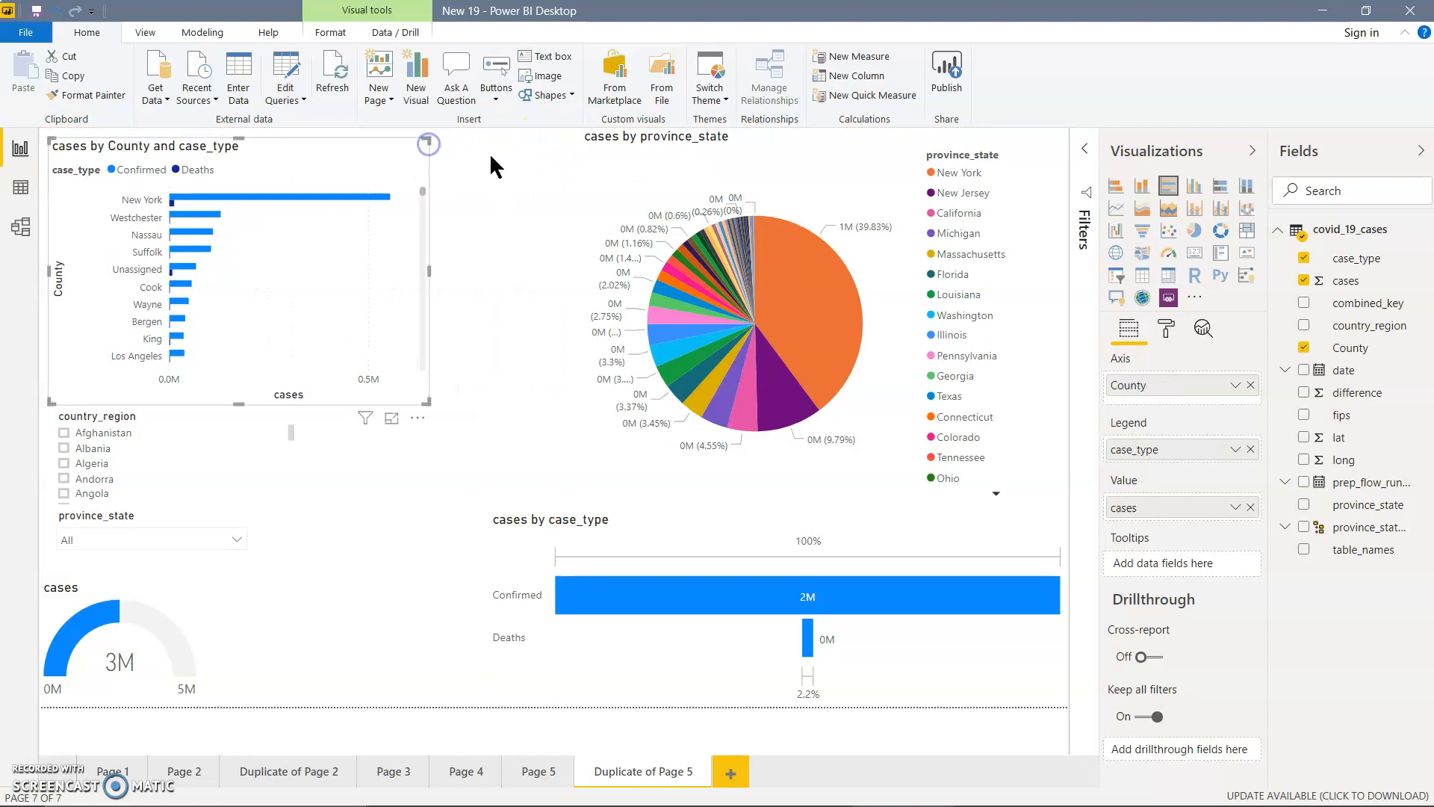
Convert the province_state pie chart to a treemap and narrow it to widen the gap beside the bar chart.
left_click(805, 154)
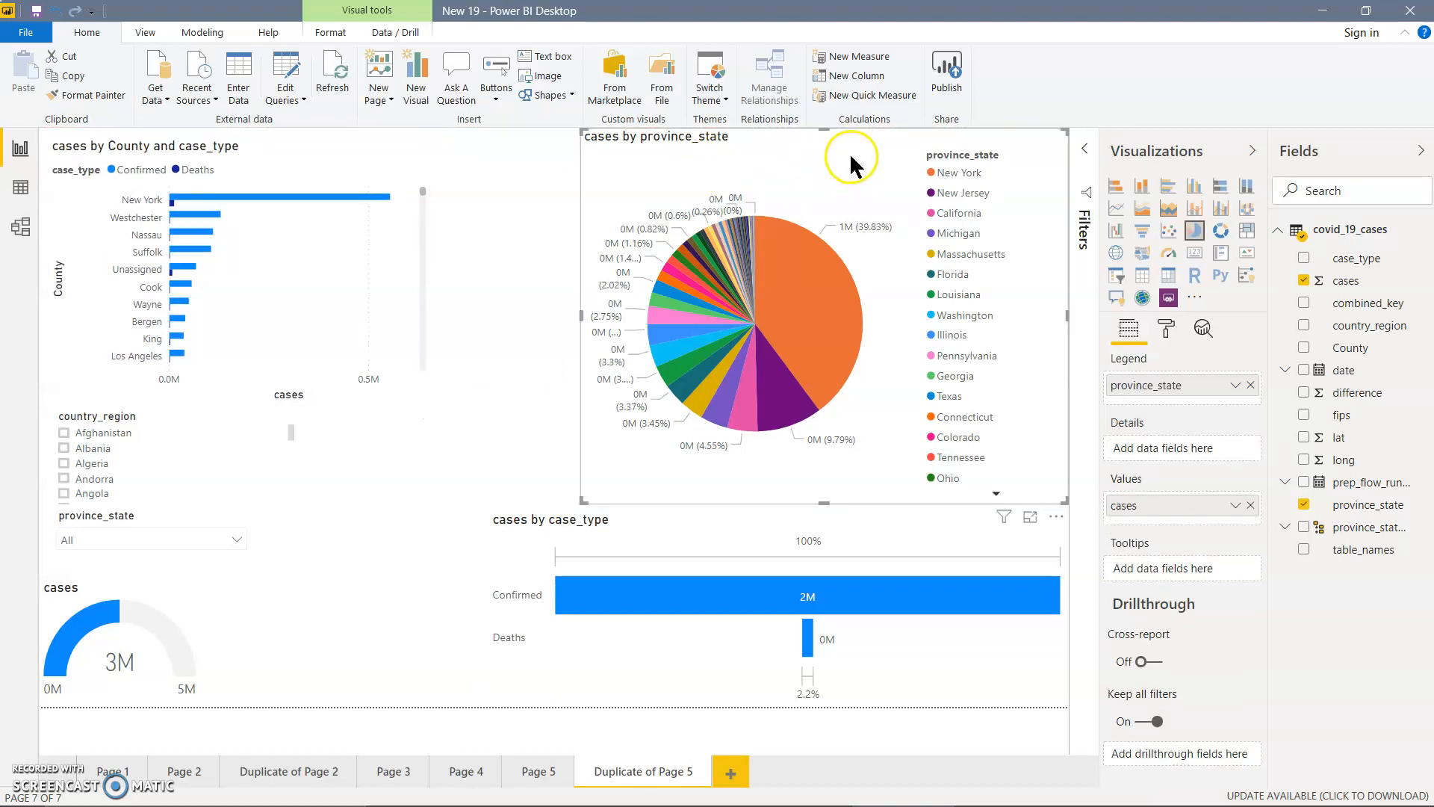
left_click(1247, 233)
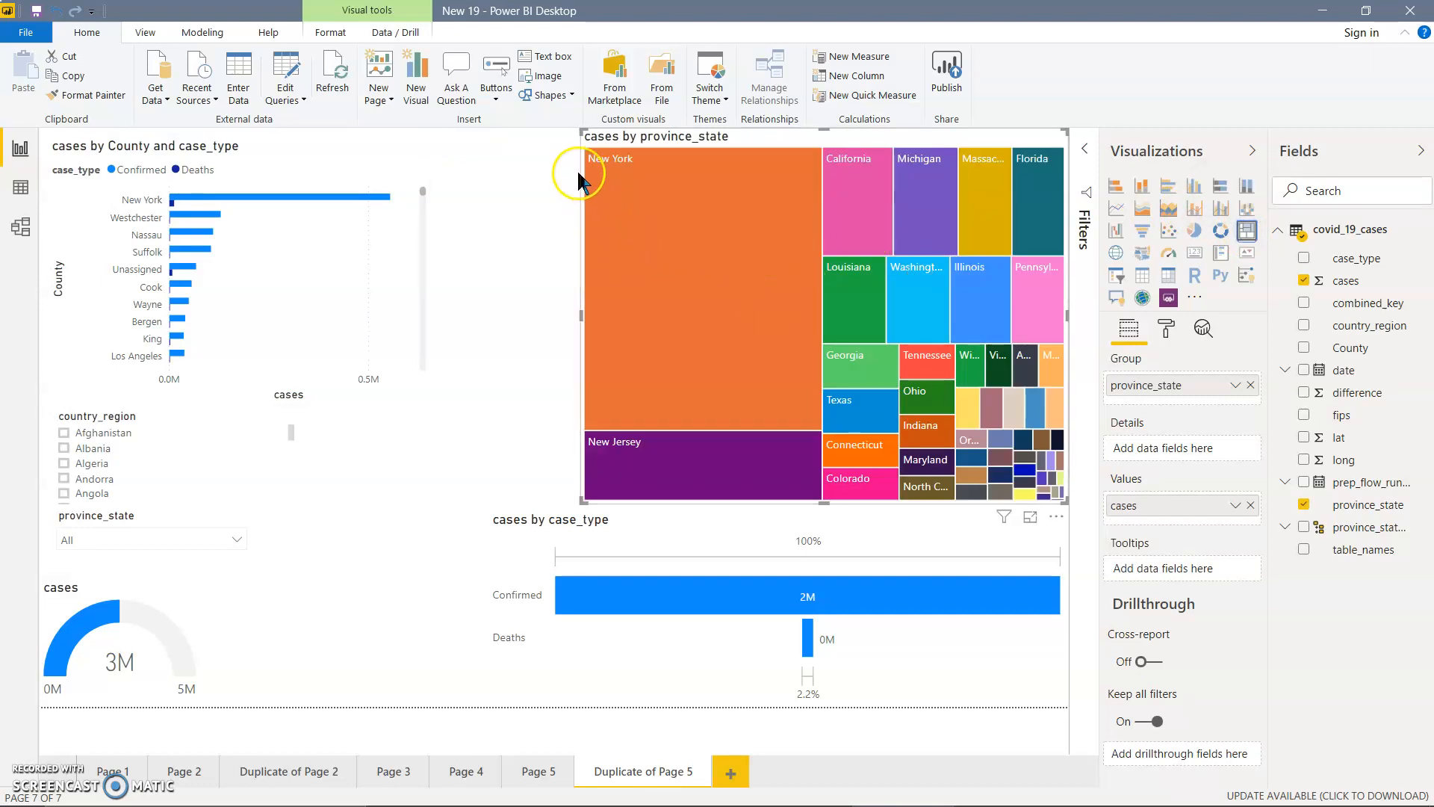
left_click_drag(578, 314, 663, 328)
left_click(578, 298)
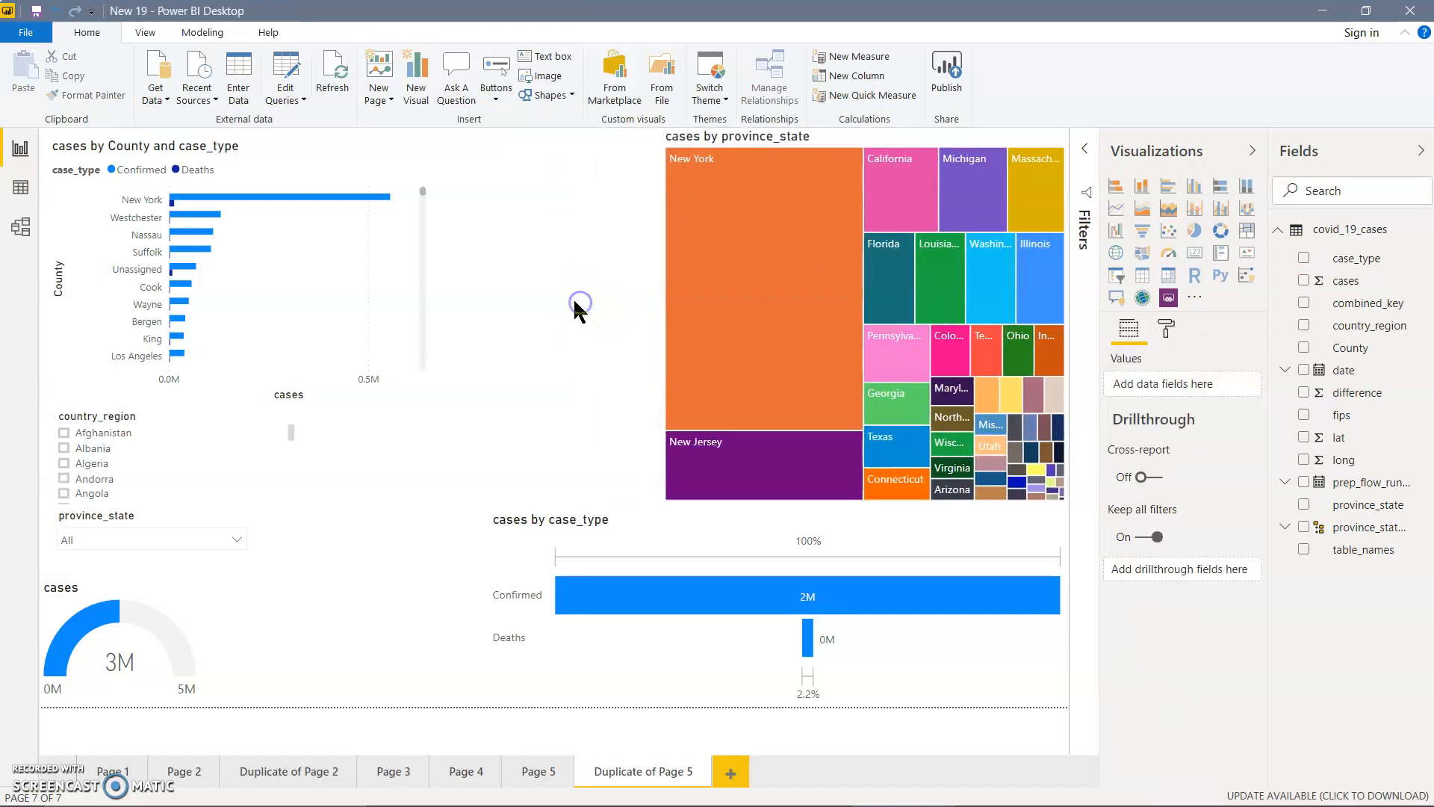
Insert an empty table visual and stretch it to fill the gap between the County bar chart and the treemap.
left_click(1143, 275)
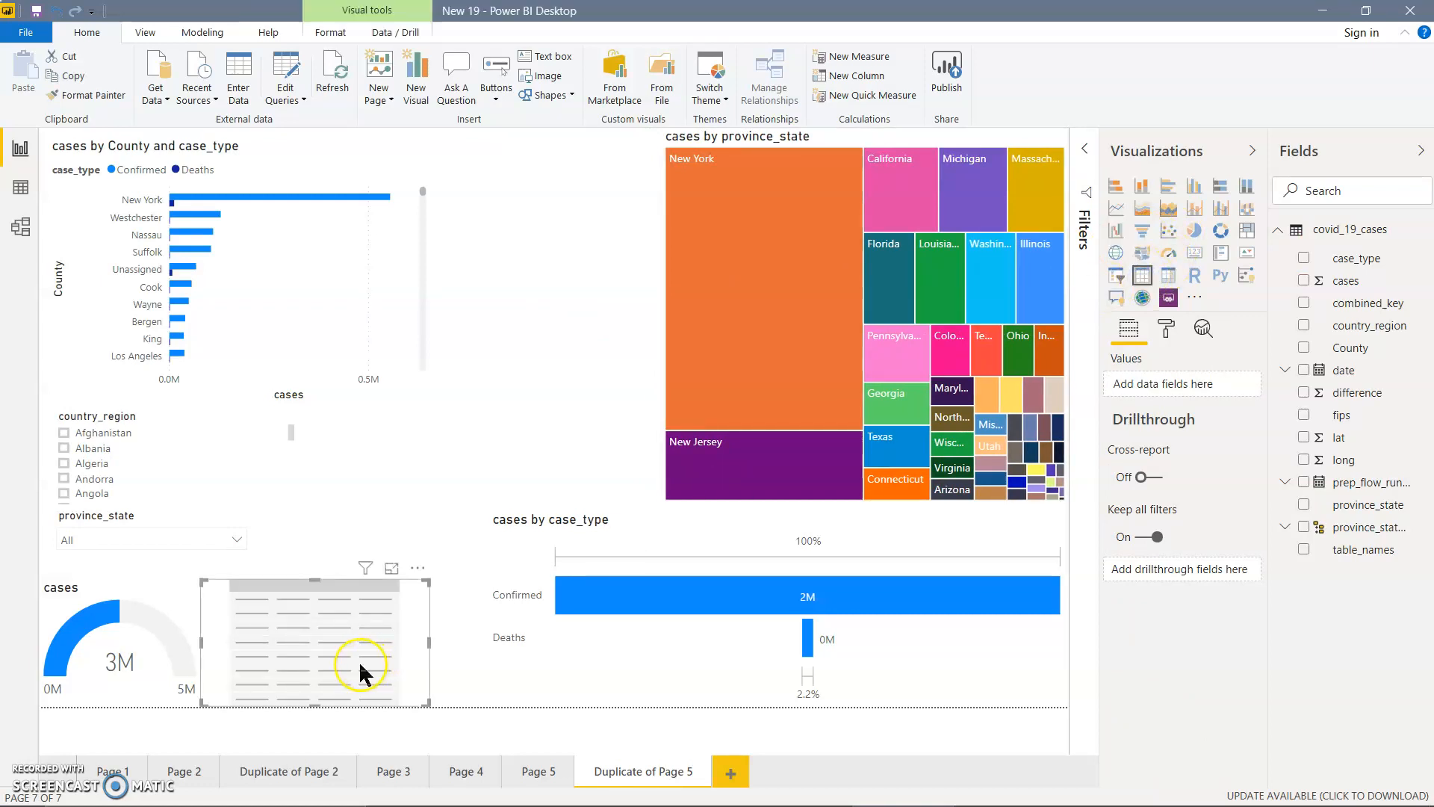
left_click_drag(331, 639, 560, 194)
left_click_drag(653, 254, 657, 495)
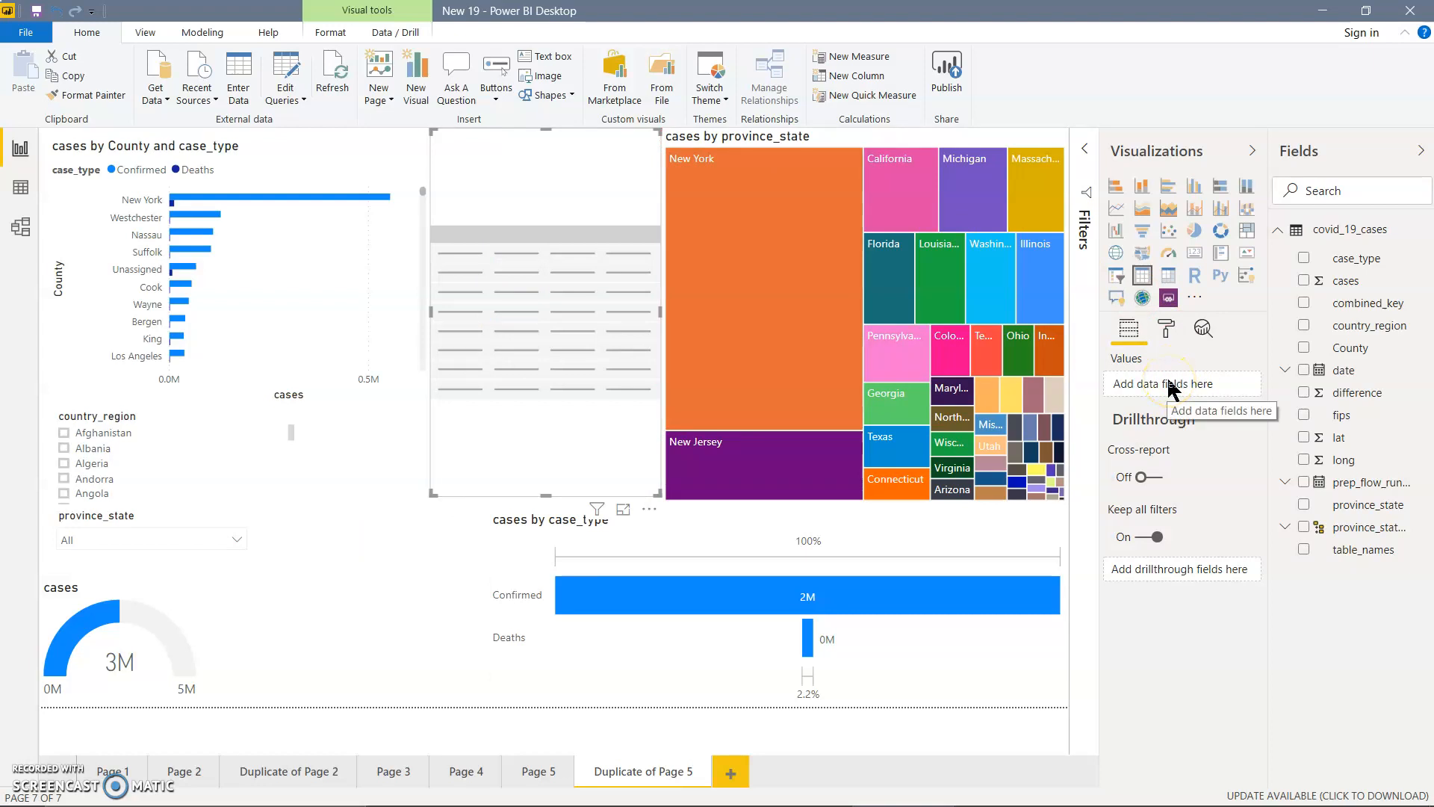
Fill the table with the County, cases and case_type fields and sort it by cases in descending order.
left_click_drag(1348, 347, 1195, 396)
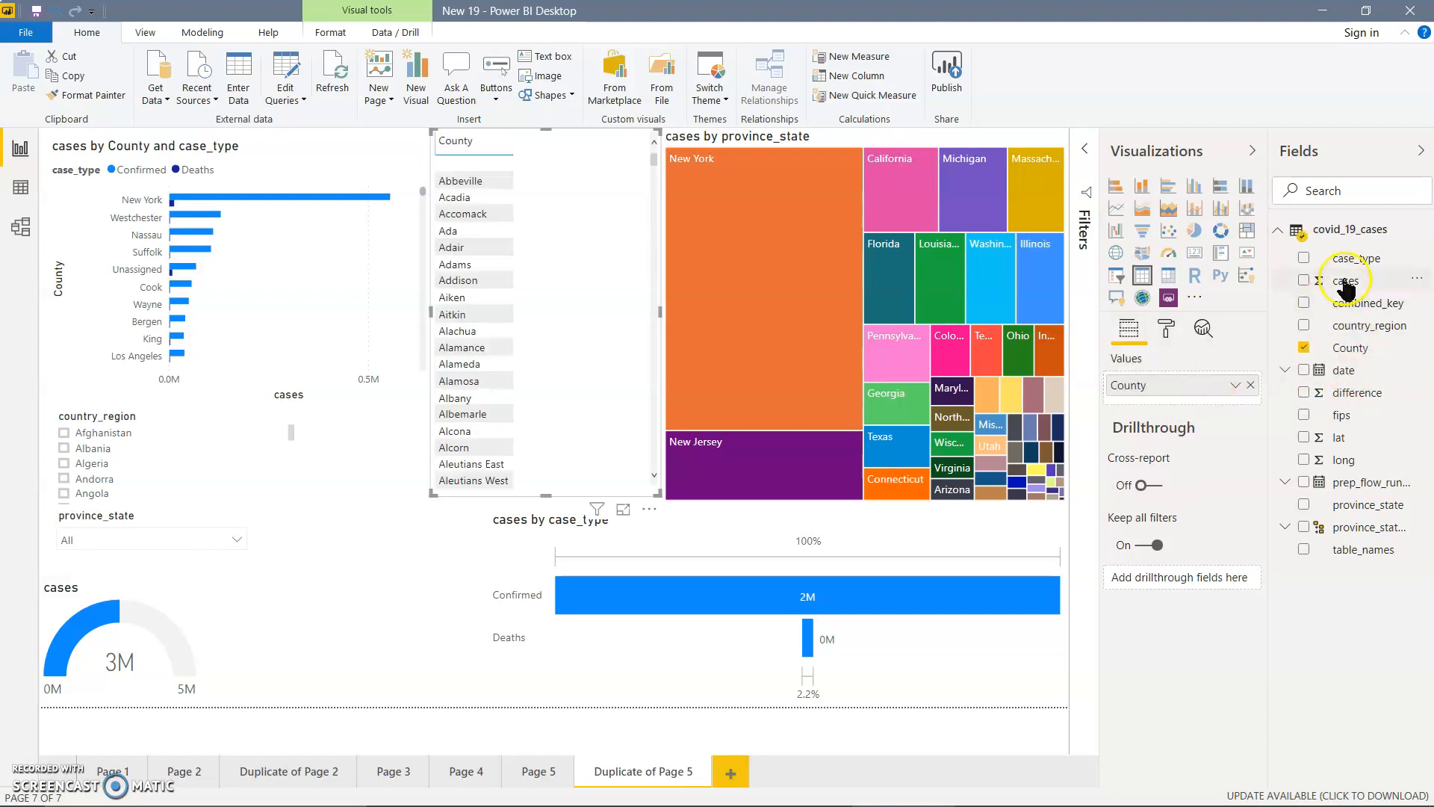
left_click_drag(1346, 284, 1179, 405)
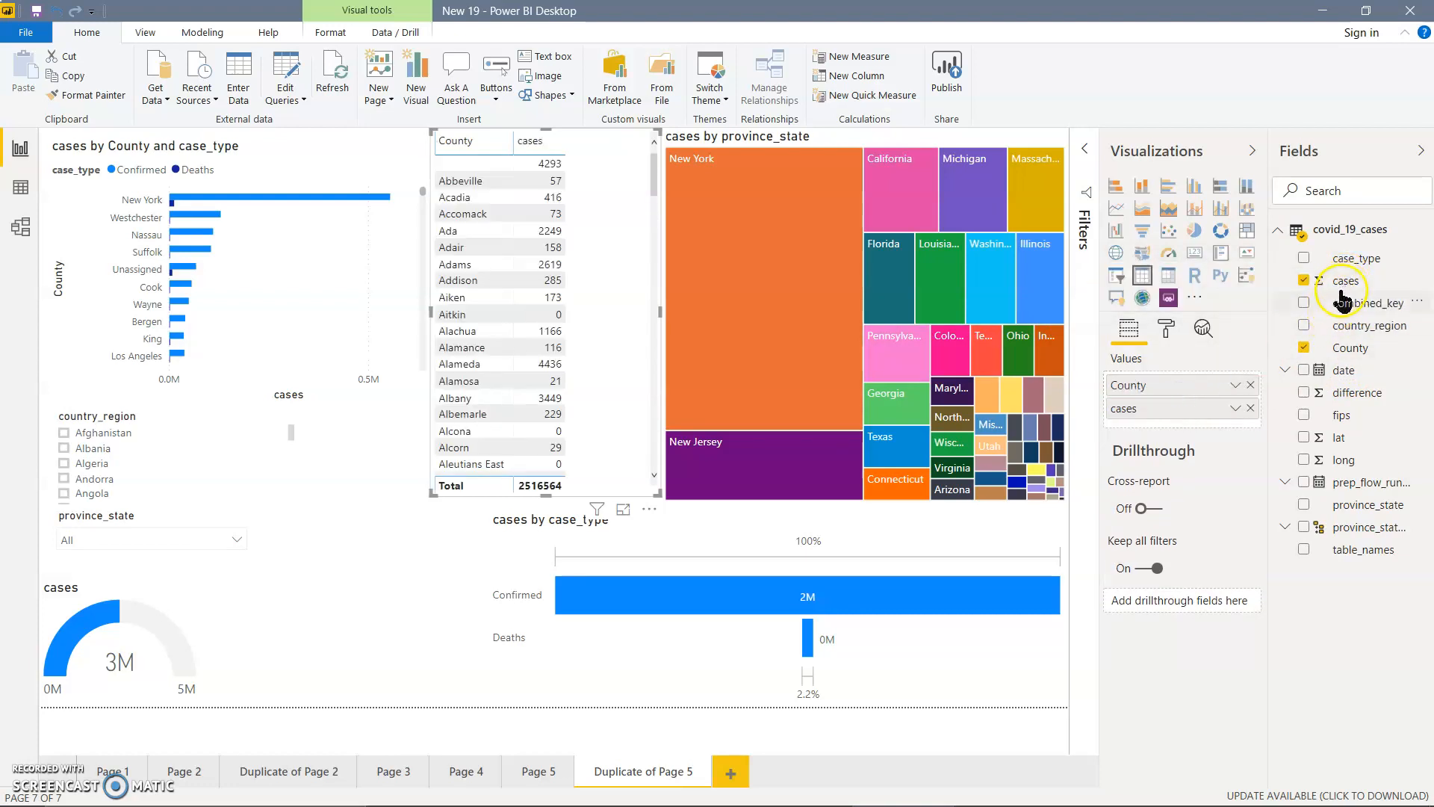
left_click_drag(1348, 259, 1176, 420)
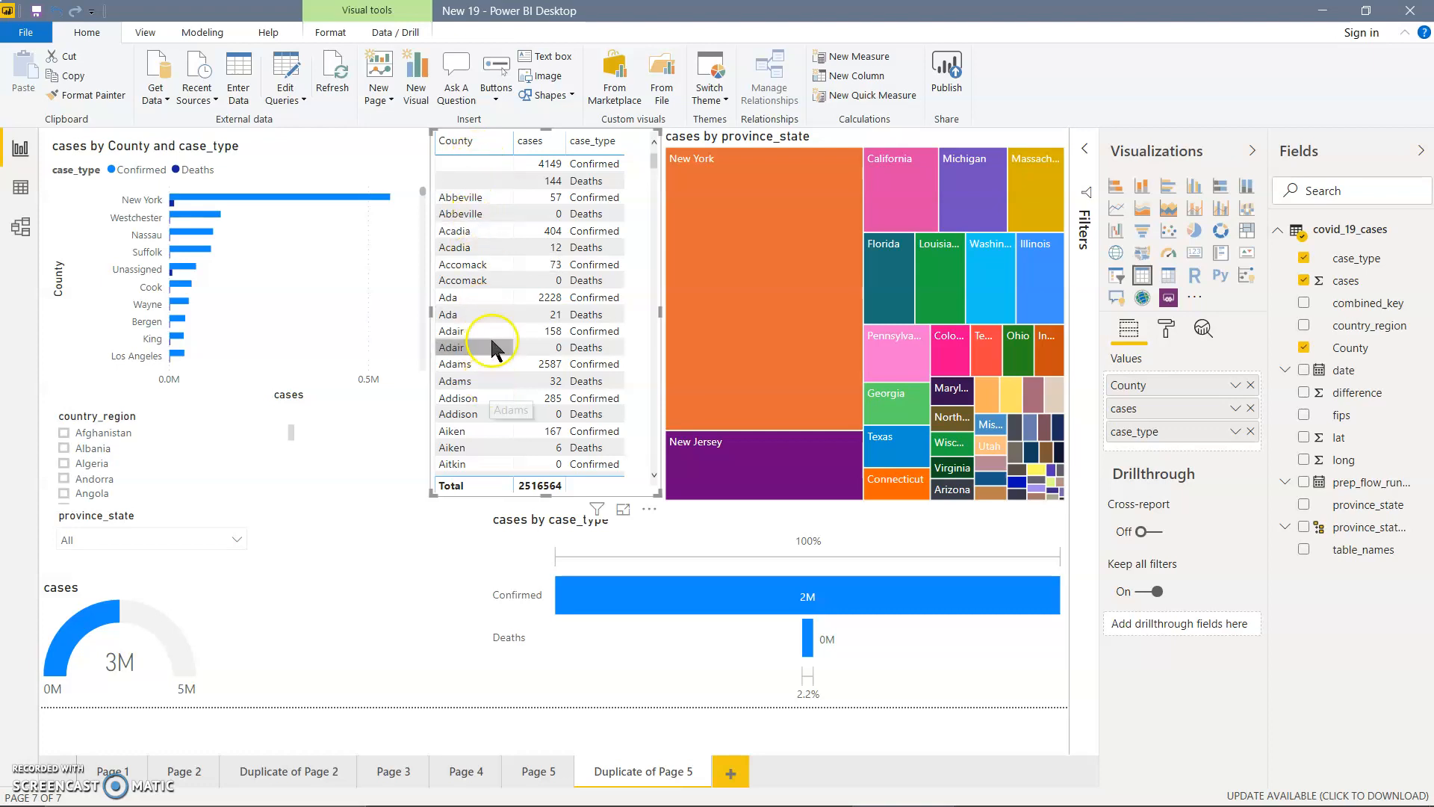
left_click(549, 143)
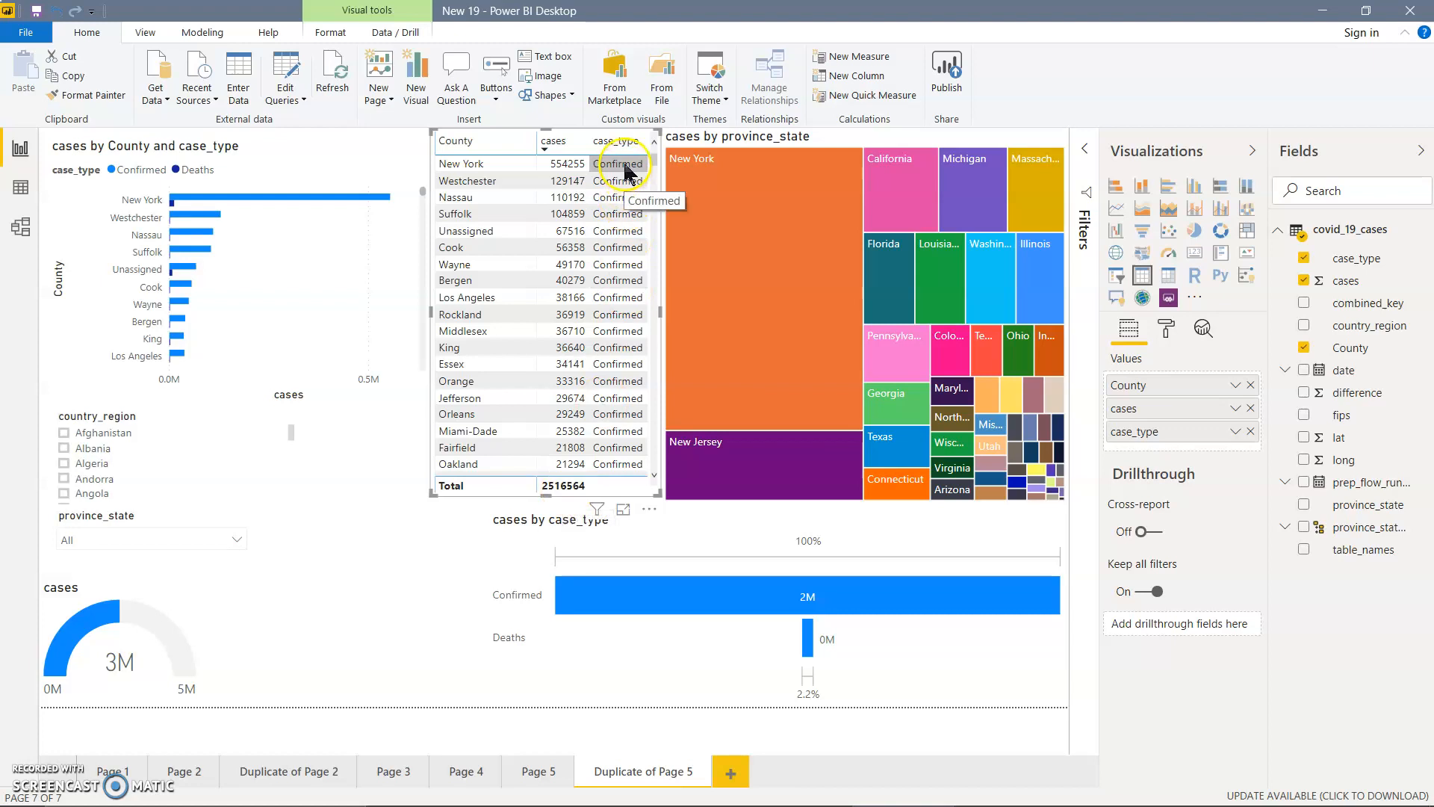
Cross-filter the page to Deaths from the case_type funnel chart.
left_click(809, 640)
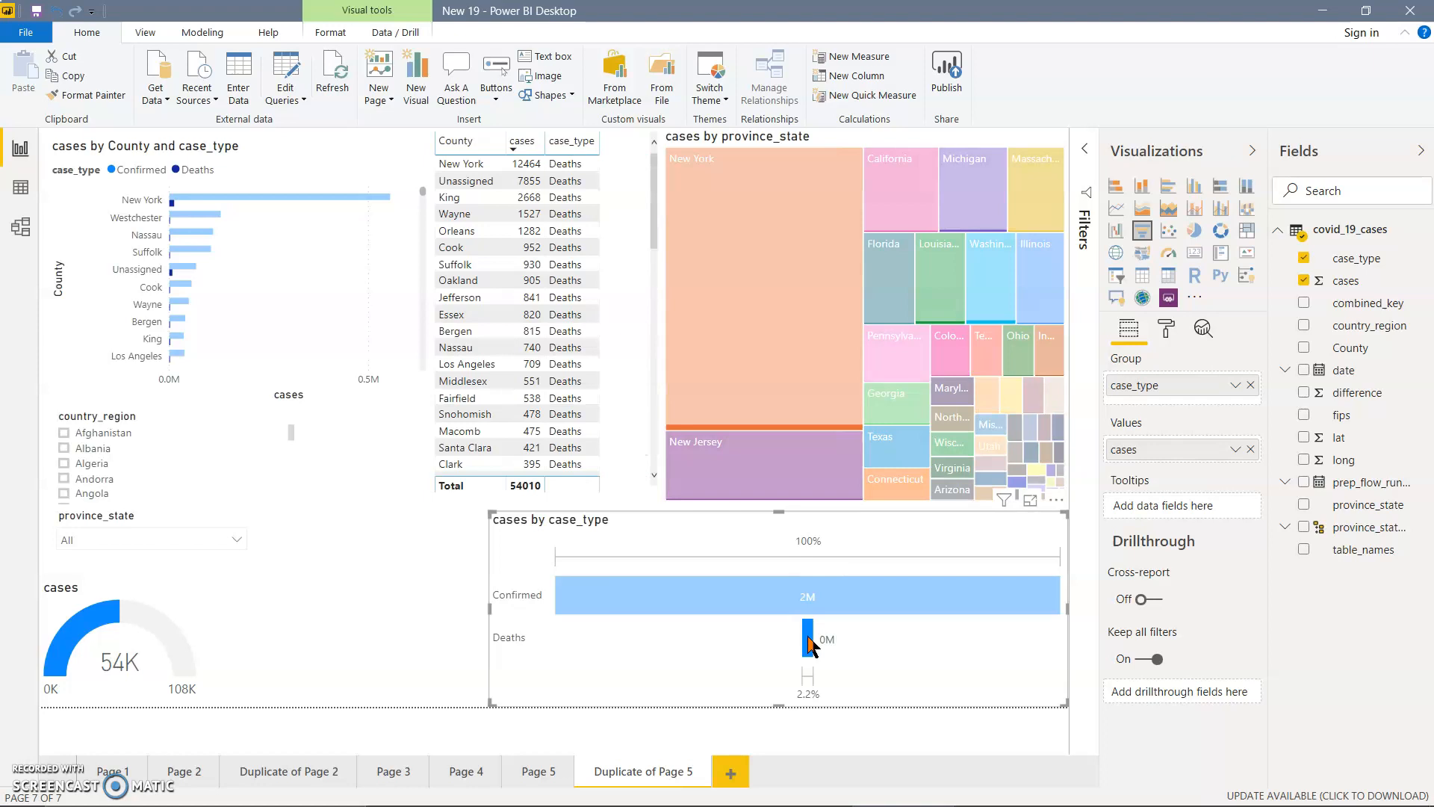
left_click(830, 639)
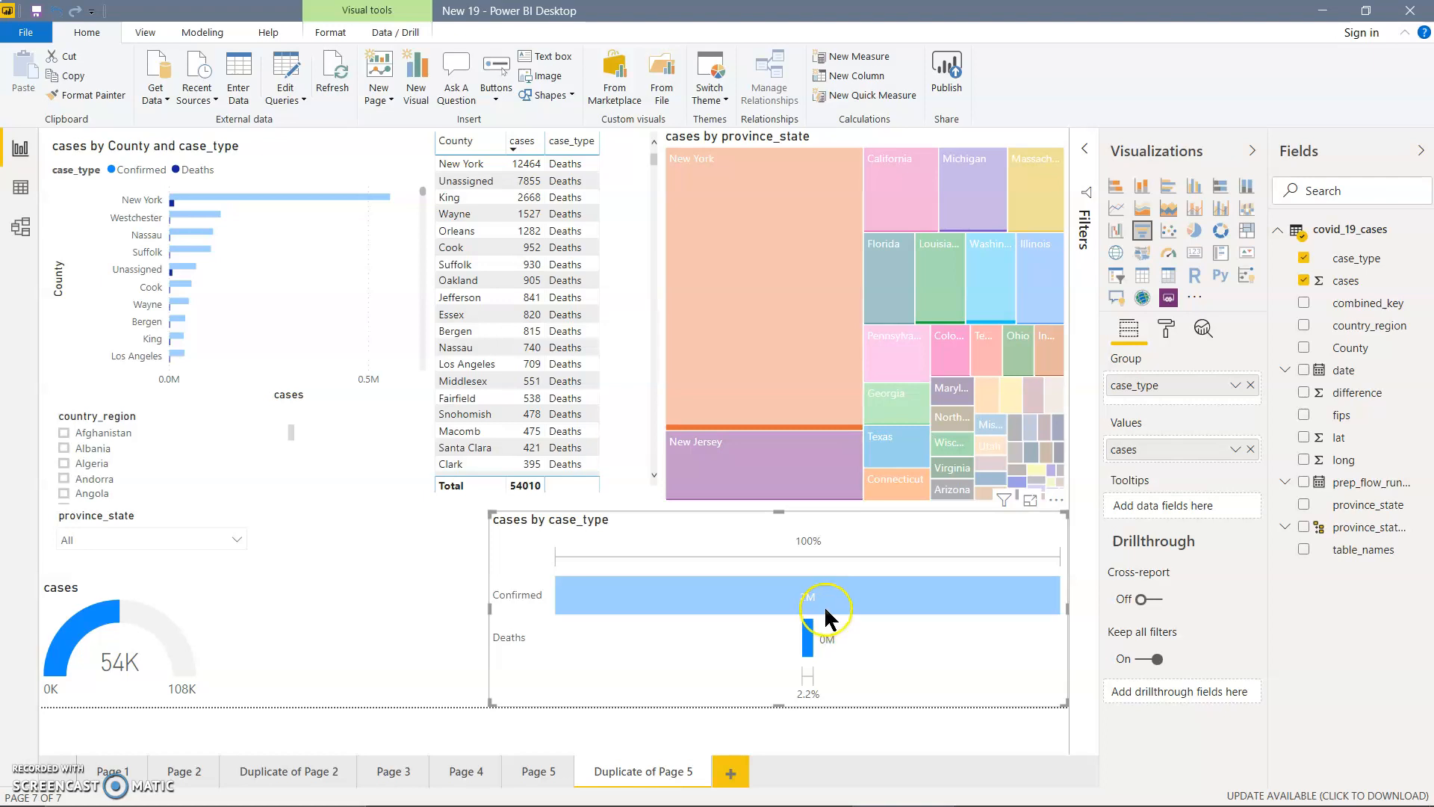
mouse_move(737, 442)
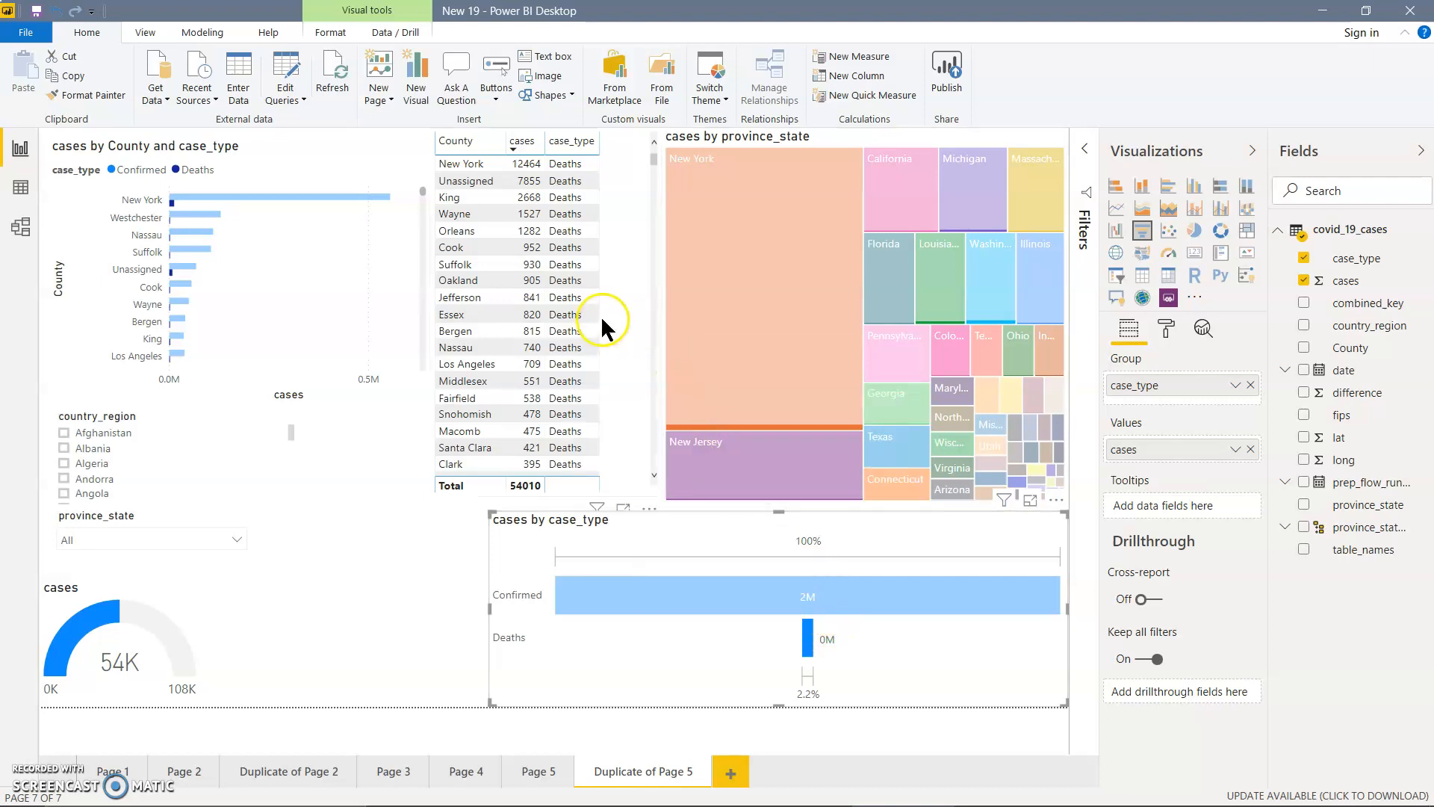